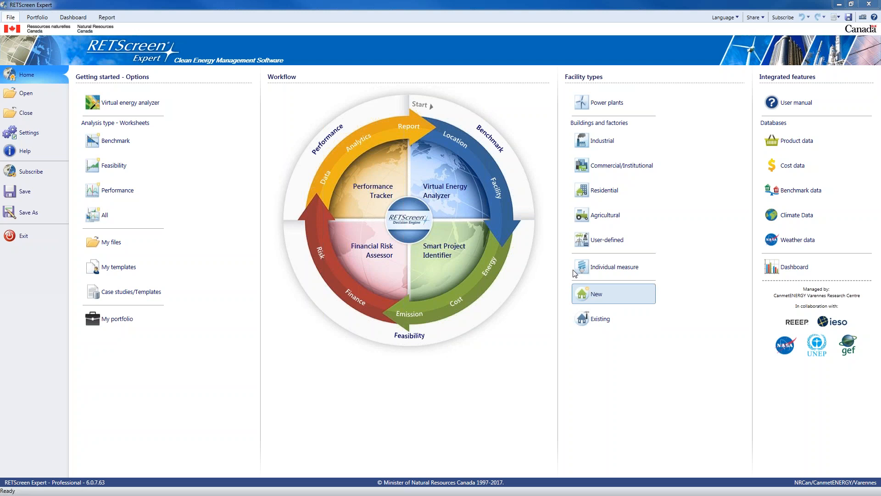
- Preview the facility types on the home page, from Power plants through Individual measure
mouse_move(625, 100)
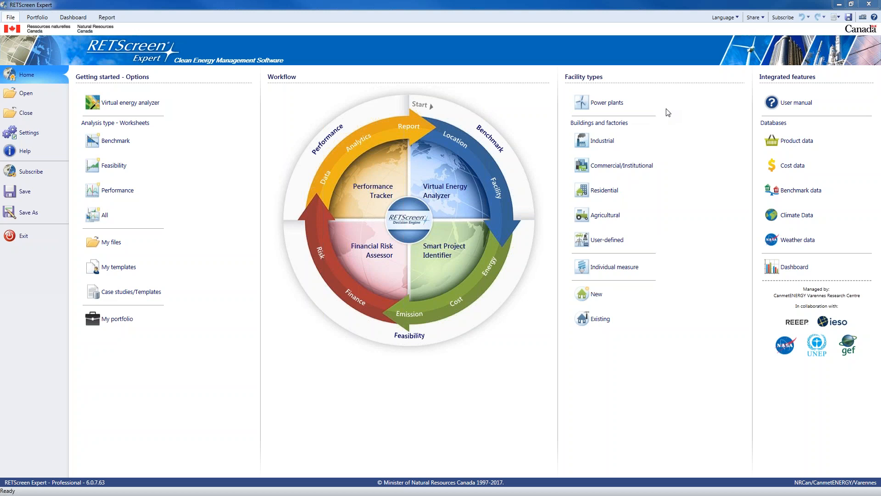
mouse_move(655, 109)
click(646, 144)
mouse_move(651, 170)
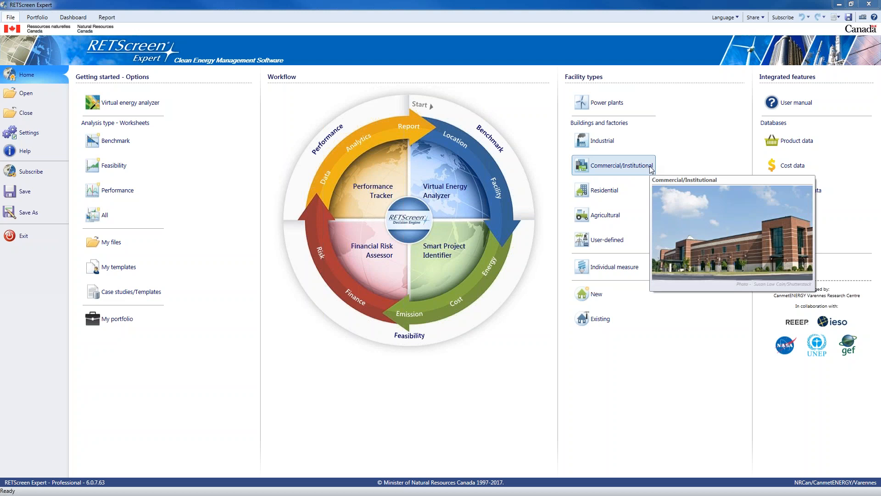
mouse_move(630, 189)
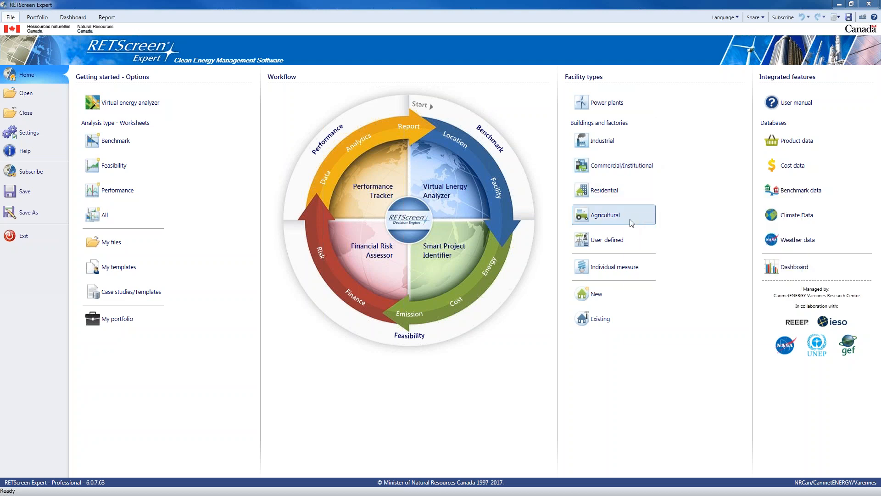
mouse_move(623, 242)
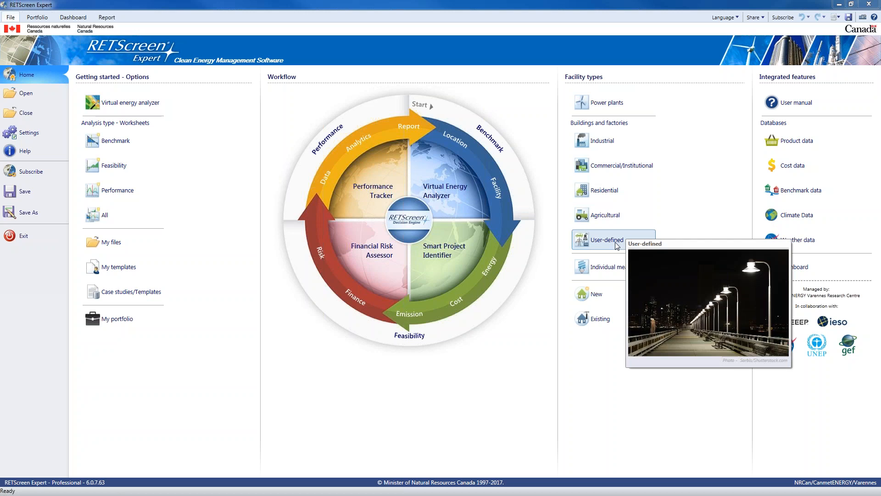
mouse_move(607, 272)
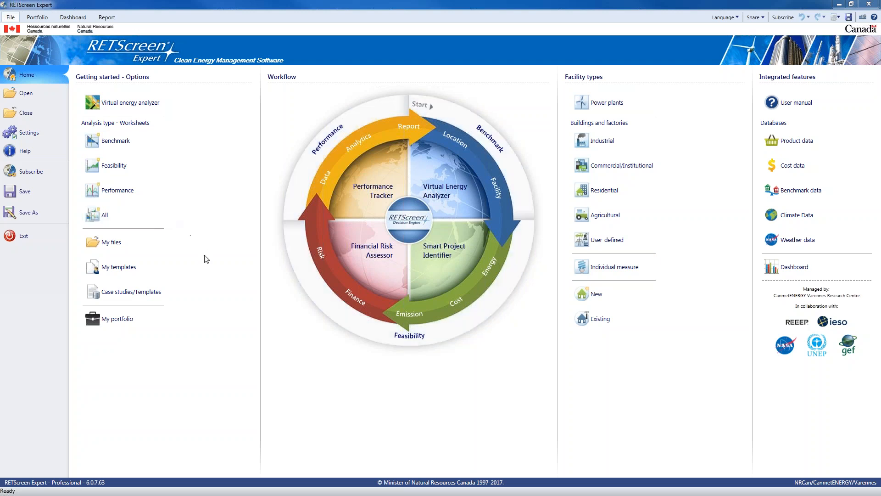
- Open My portfolio and show the portfolio's facility table
mouse_move(138, 318)
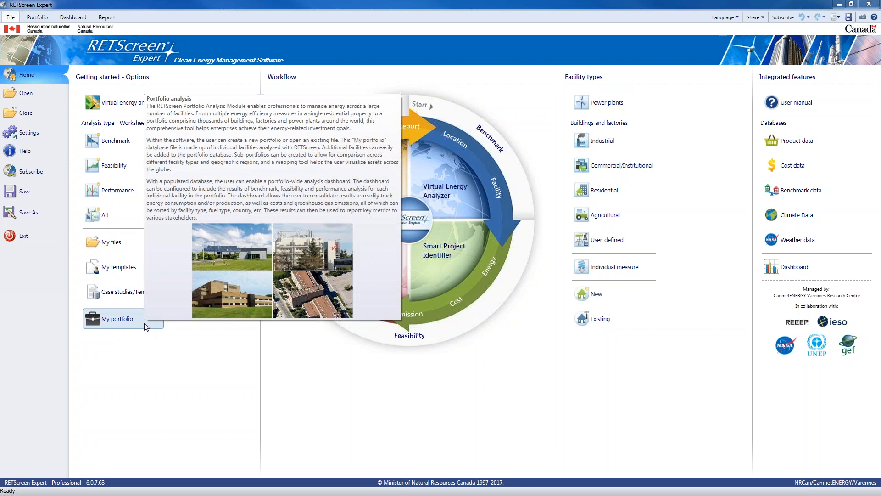
click(146, 325)
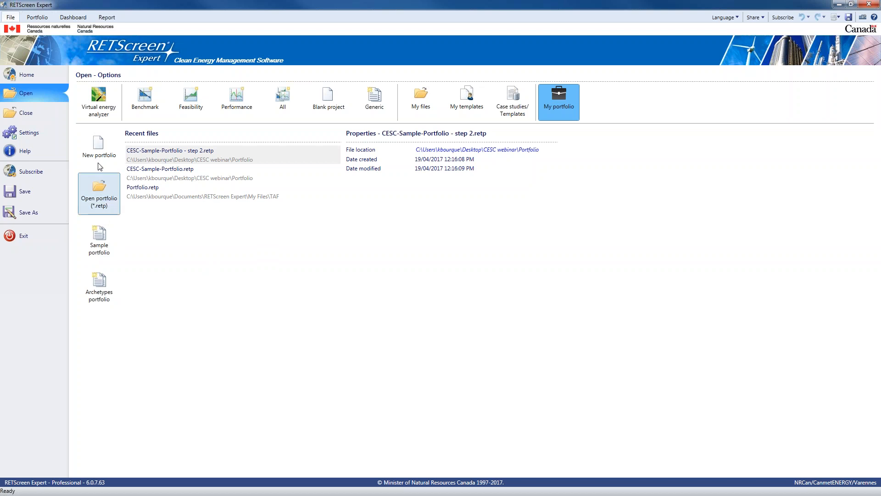
click(37, 17)
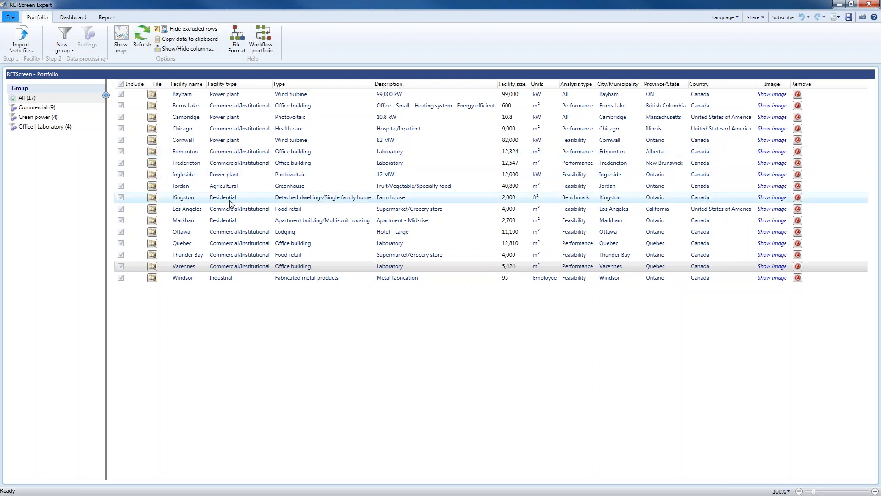
- Show the All group and review which table columns can be shown or hidden, keeping the current selection
click(42, 99)
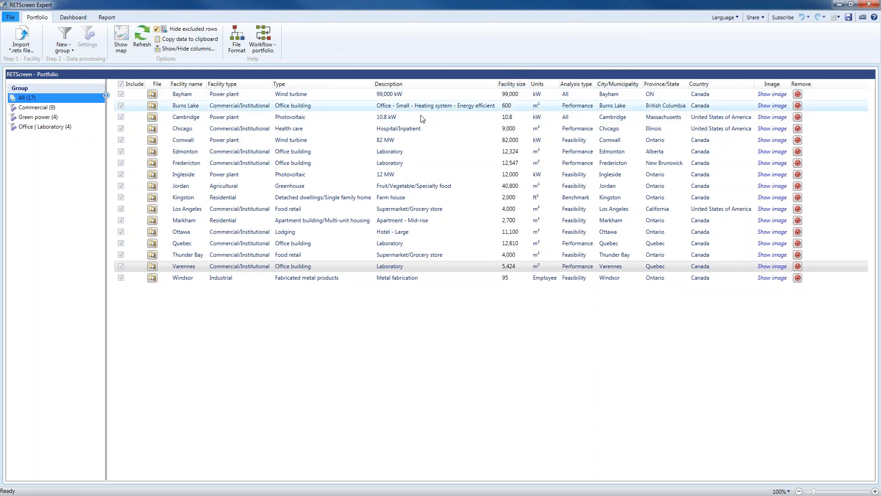
click(195, 54)
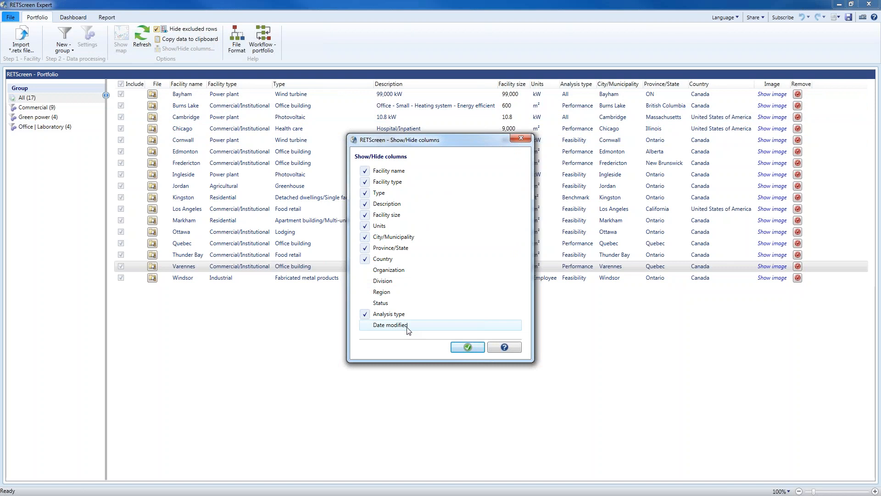
click(467, 347)
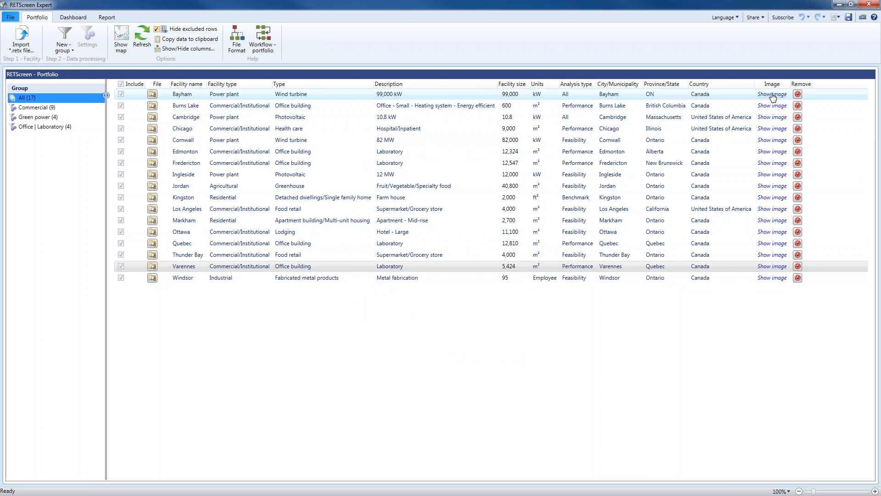
- View the facility images of Chicago and Bayham, closing each one after viewing
click(776, 131)
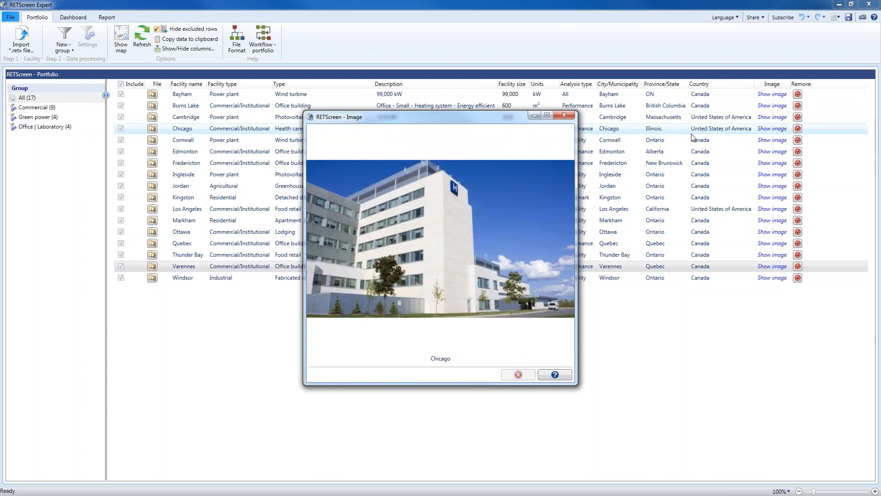
click(569, 118)
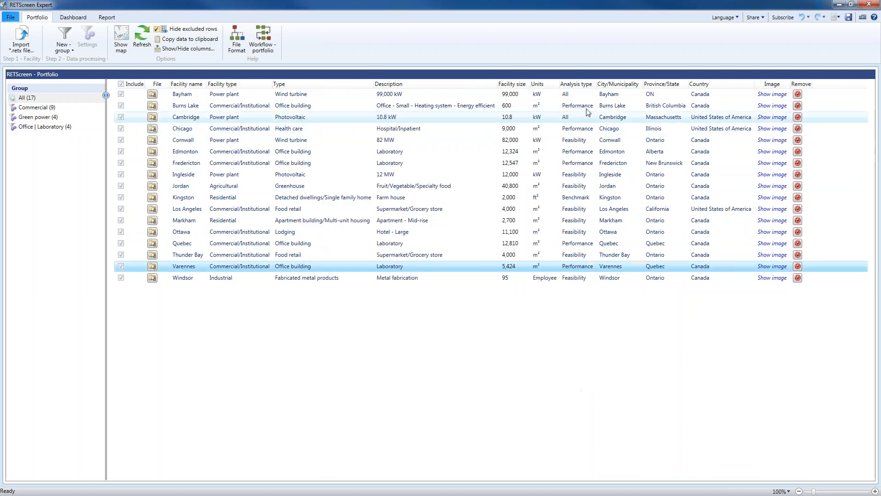
click(772, 94)
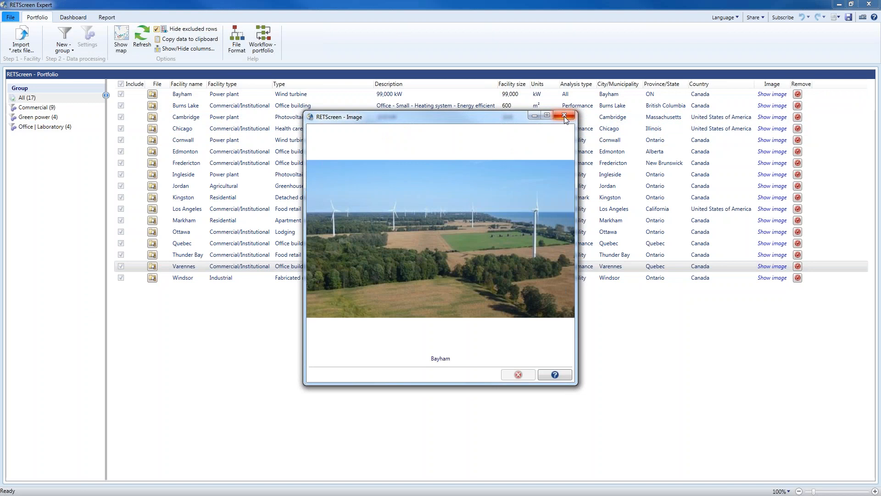
click(564, 116)
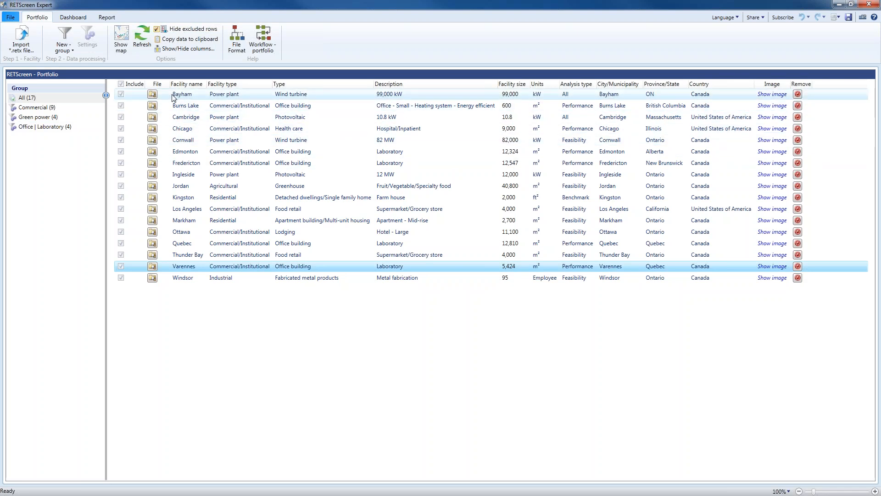
- Locate the Bayham facility file in its folder and view the diagram explaining the portfolio file format
mouse_move(153, 97)
click(153, 96)
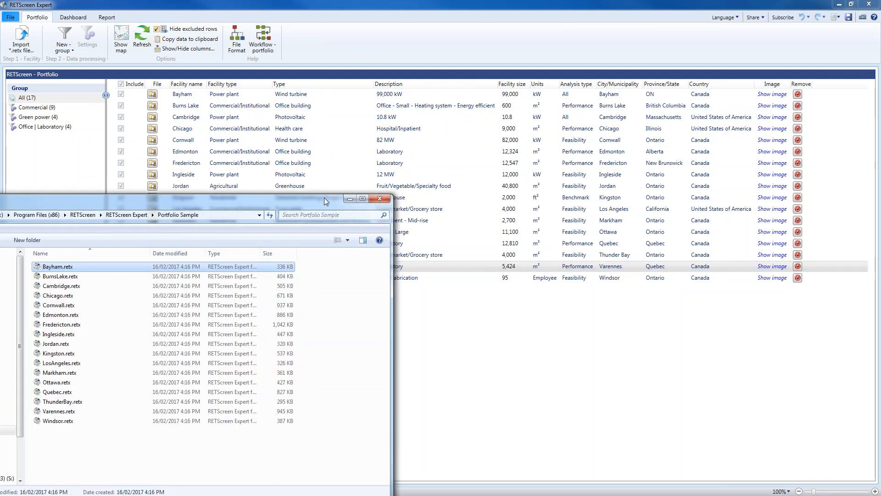
drag(324, 198, 553, 82)
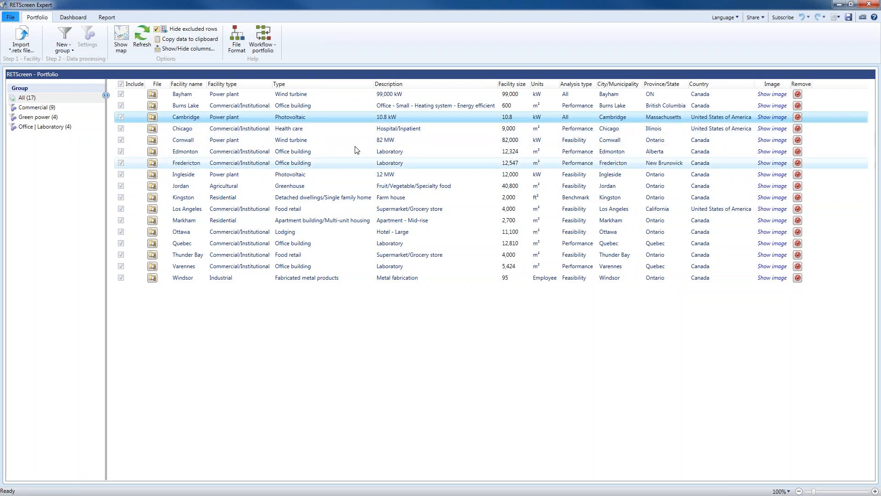
click(237, 51)
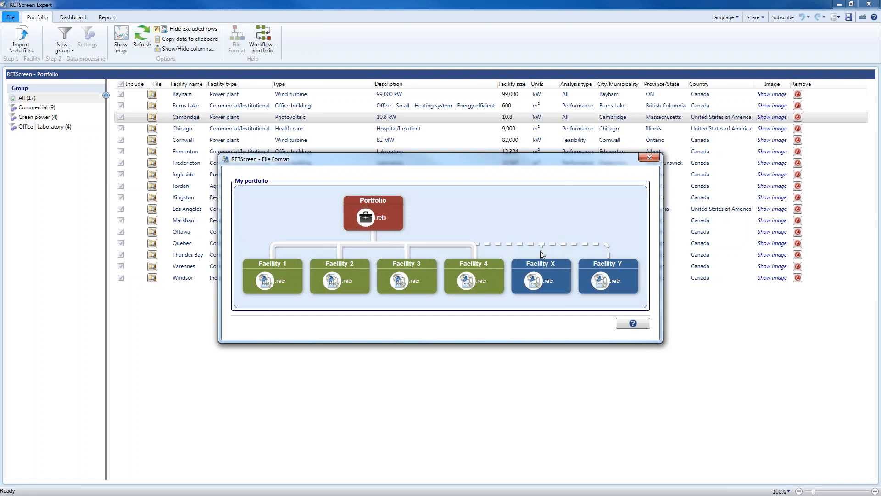
click(650, 158)
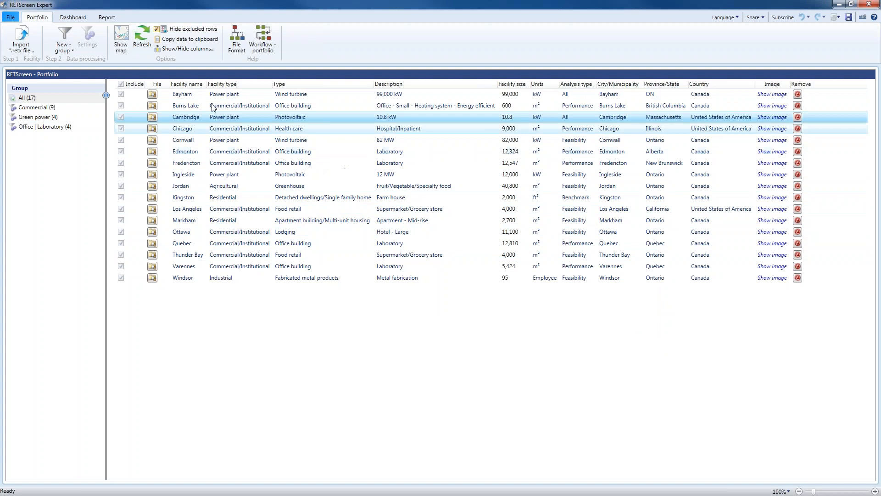
- View the portfolio's facilities on the map, inspect their locations by facility type, and close the map
click(117, 42)
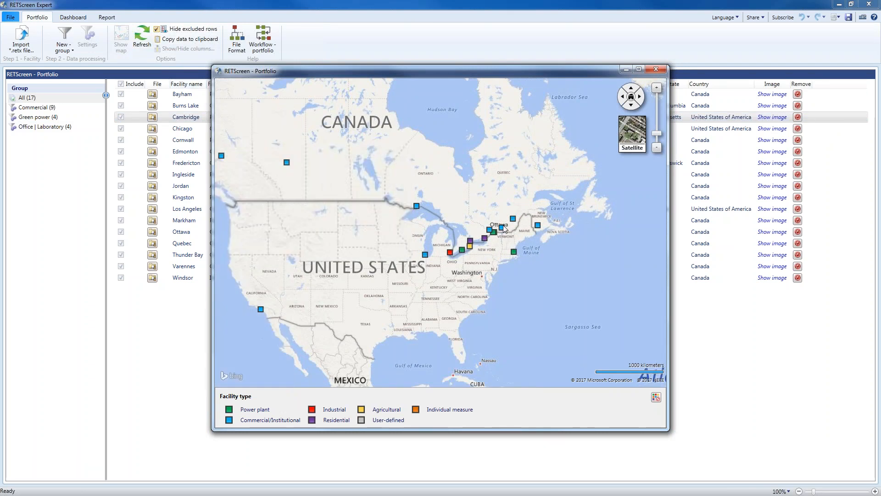
mouse_move(504, 227)
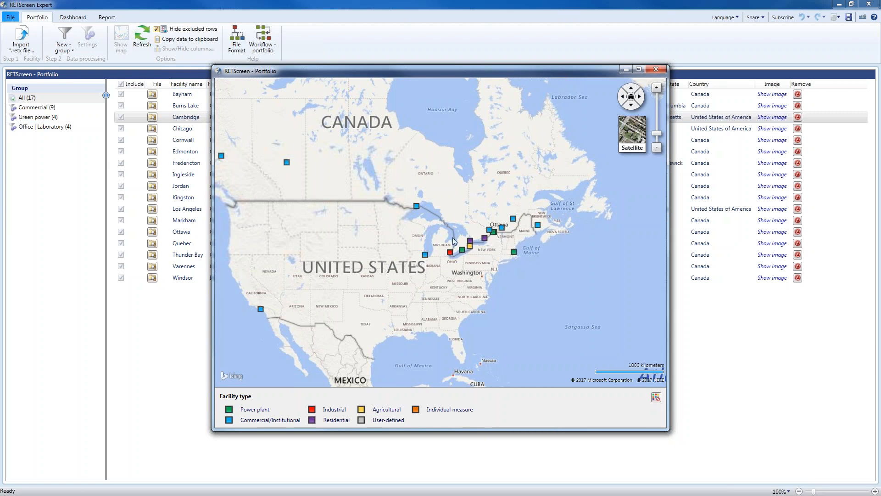
mouse_move(464, 252)
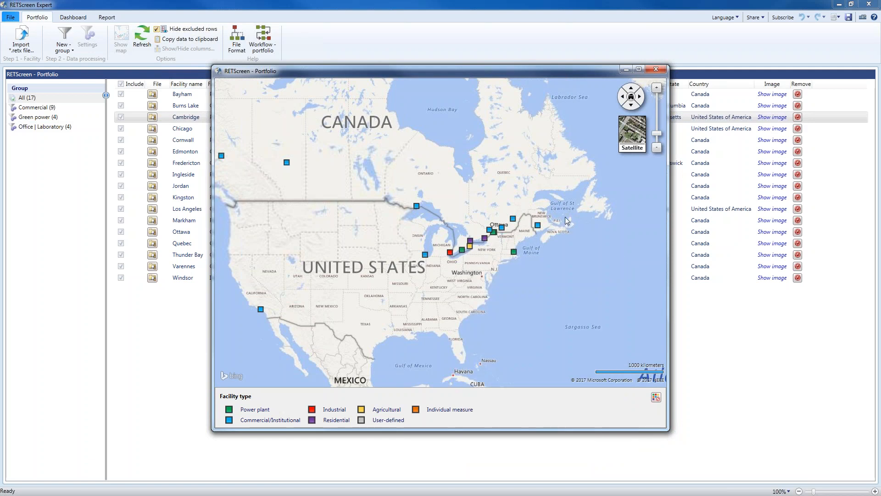
click(663, 70)
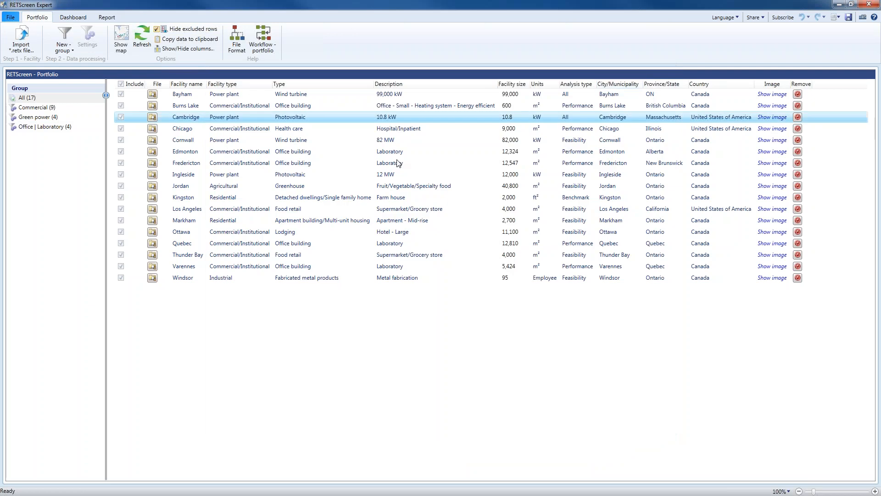
- Go through the All, Commercial, Green power and Office | Laboratory groups to compare which facilities each contains
click(70, 99)
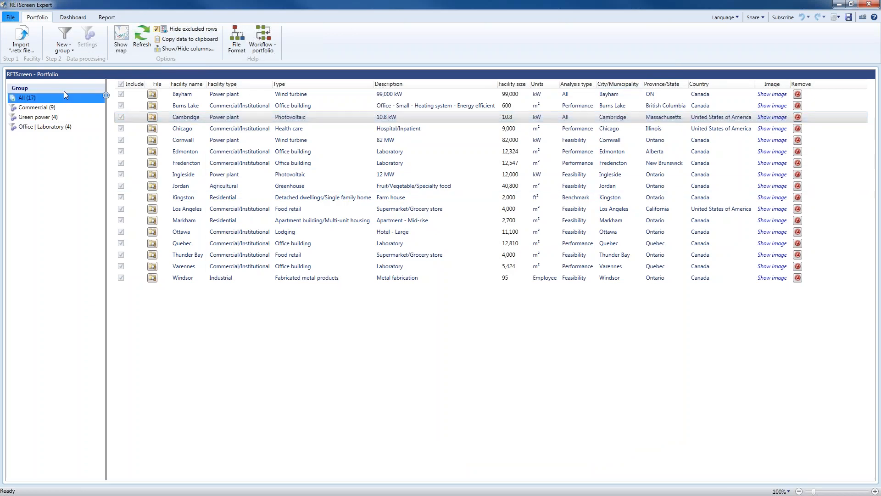
click(47, 111)
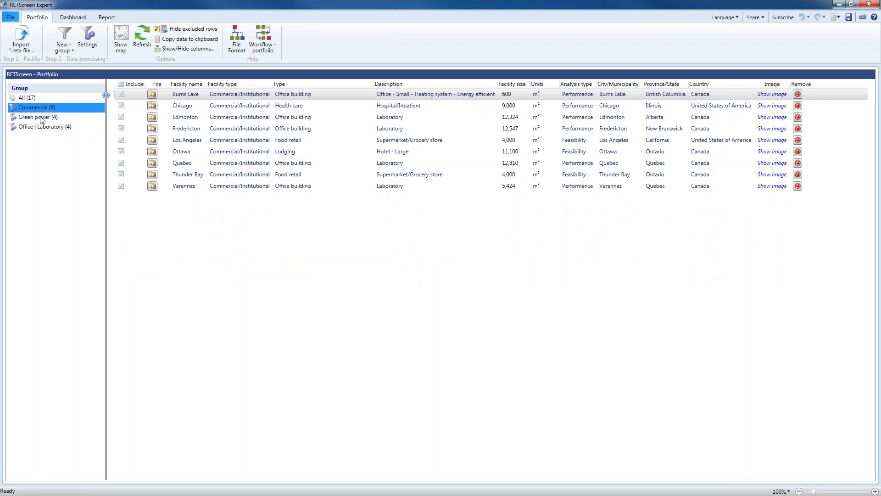
click(41, 118)
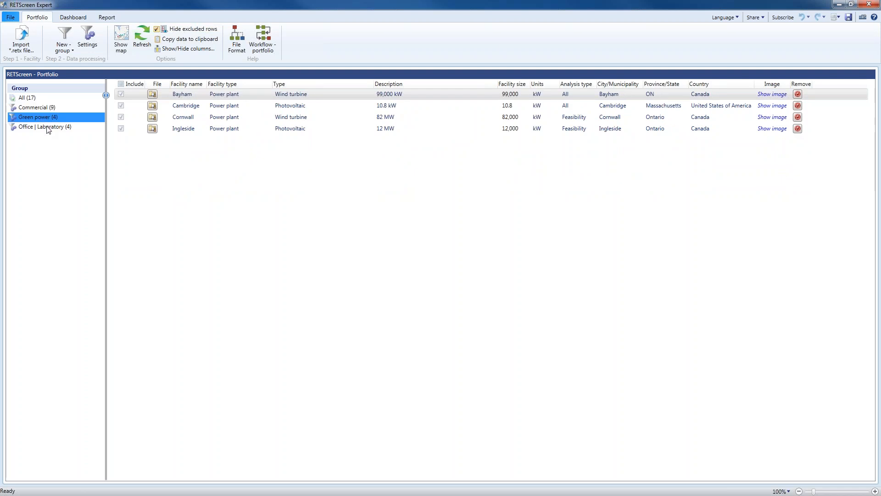
click(48, 129)
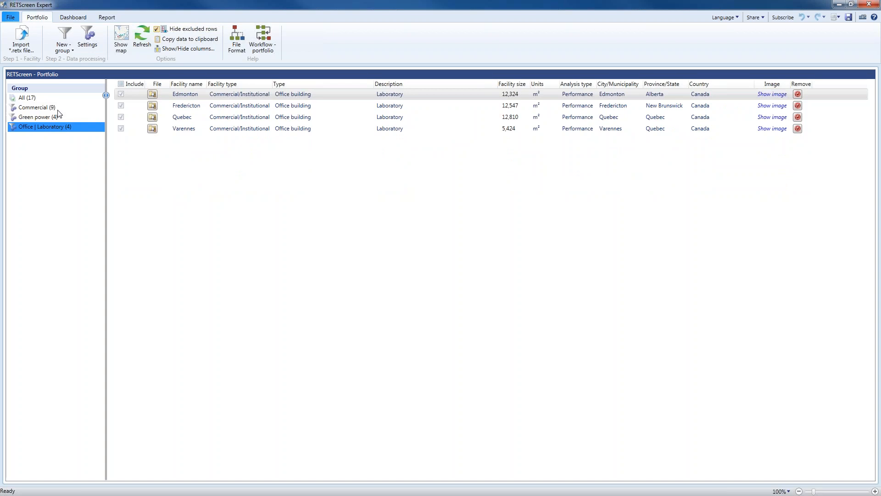
- Review the advanced settings and condition list of the Office | Laboratory group, and close them
click(91, 43)
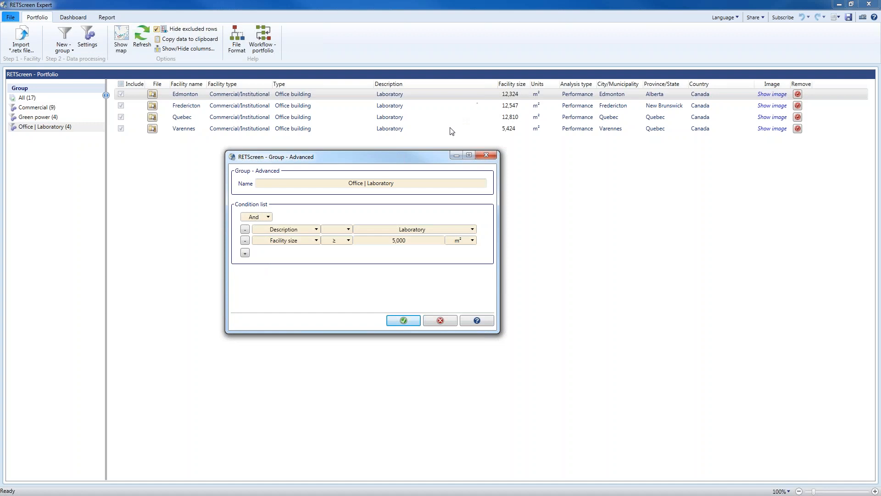
click(414, 321)
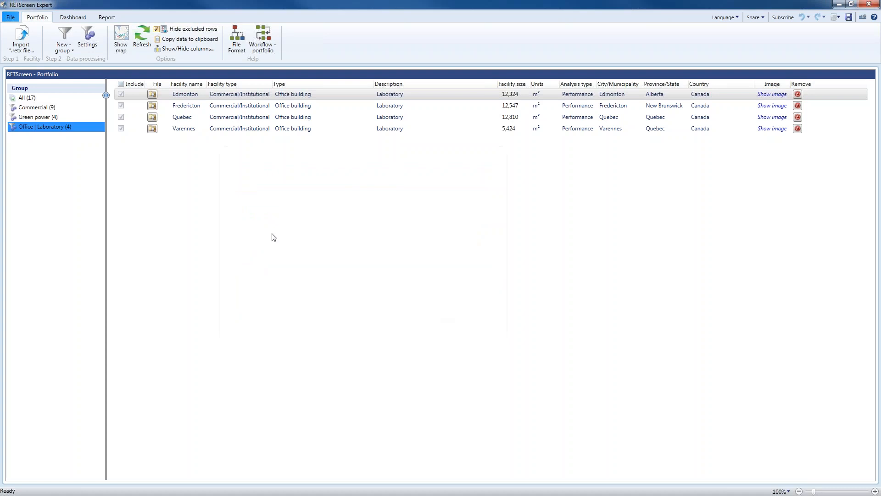
- Show all facilities again and look at the .retx file import without importing a file
click(27, 100)
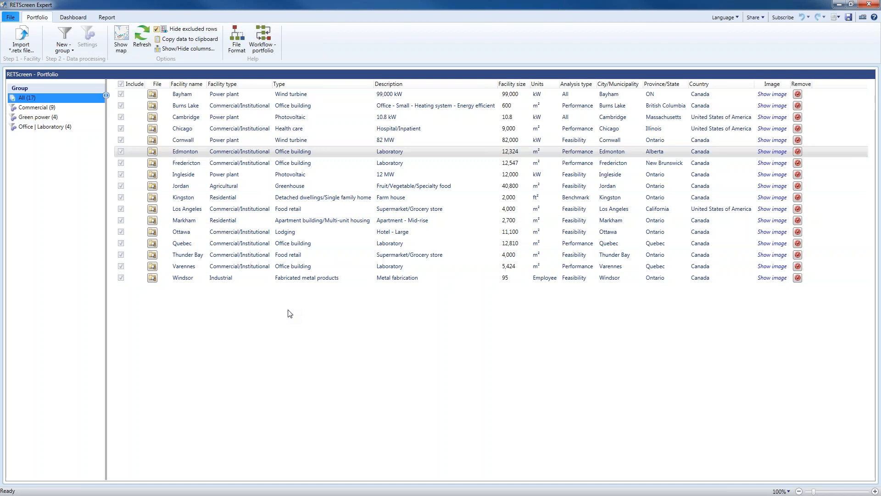
click(21, 46)
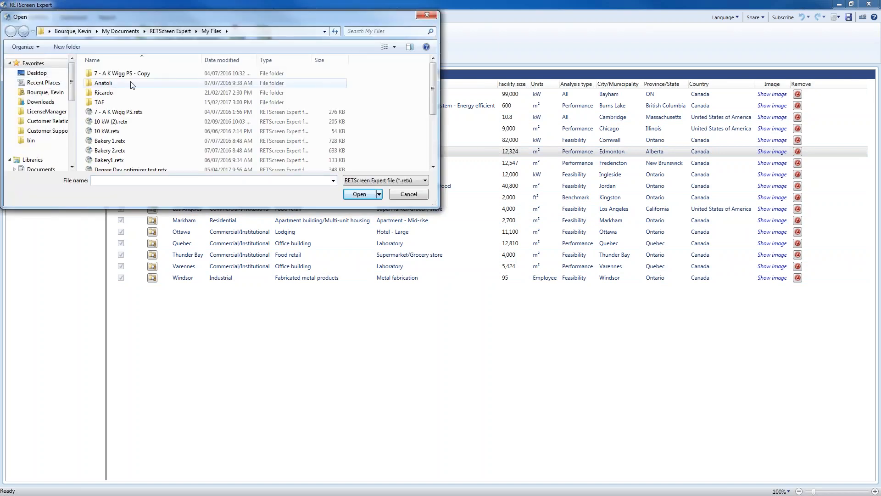
click(409, 195)
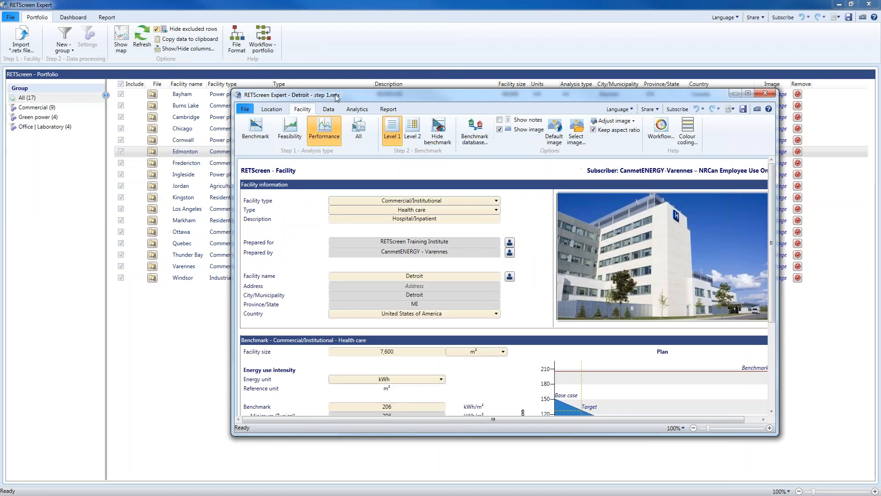
- Start a consumption summary from the Detroit facility's data with emissions included and costs excluded
double_click(335, 94)
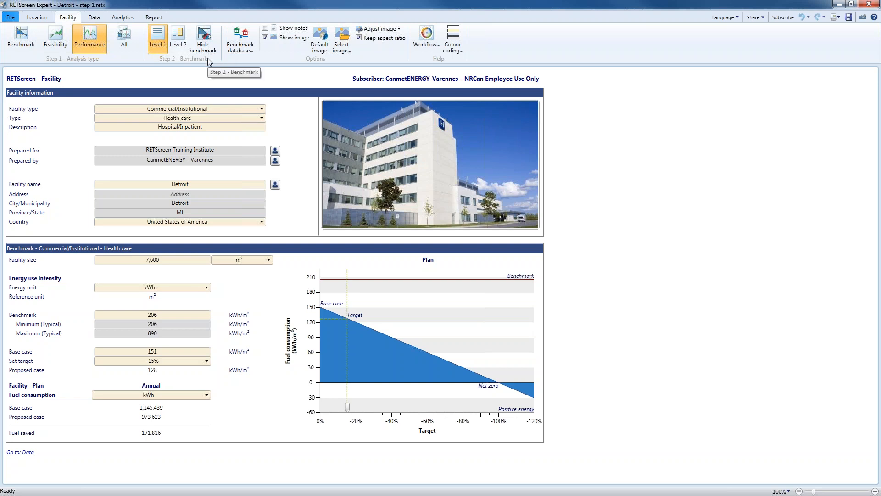
click(95, 18)
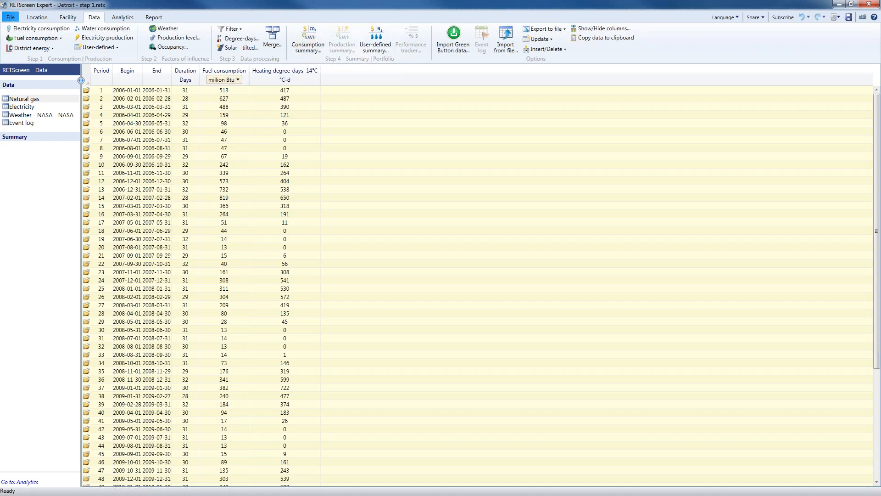
click(320, 49)
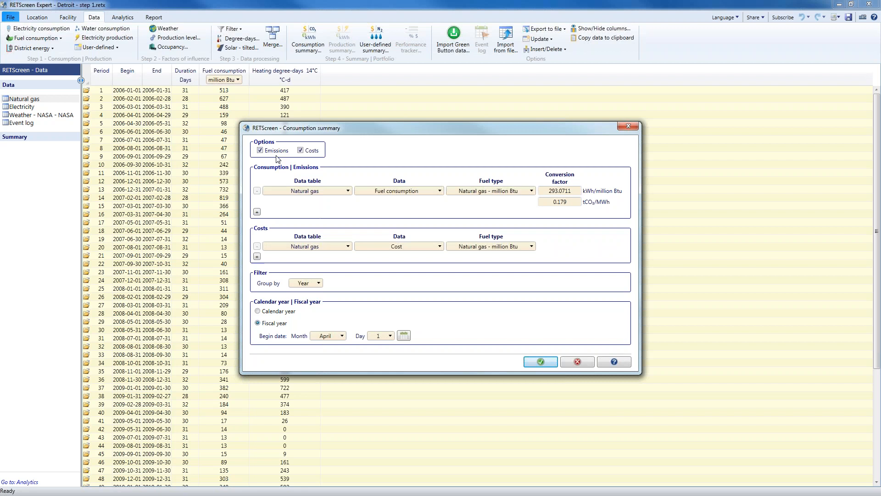
click(301, 151)
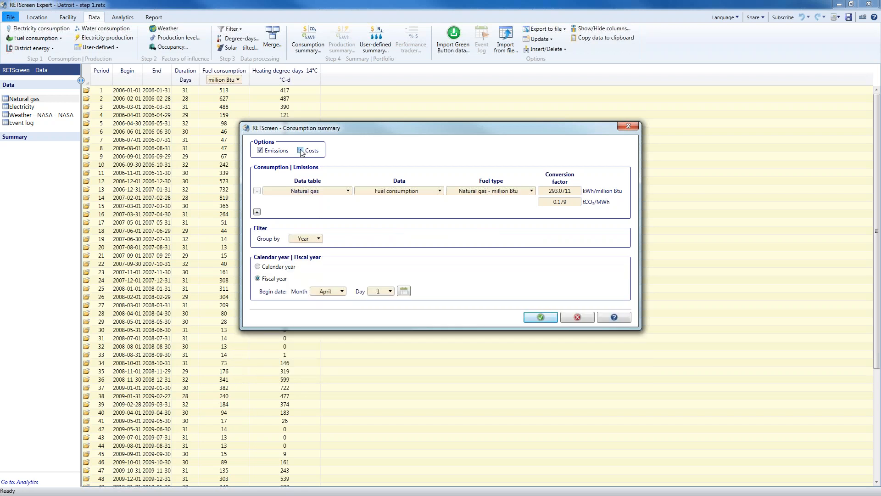
- Review the data table, data and fuel type choices for the natural gas entry without changing them
click(311, 195)
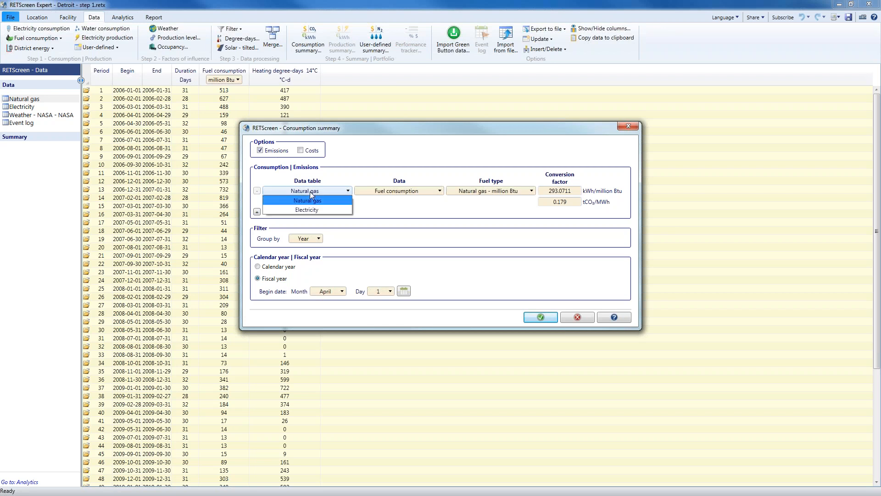
click(311, 193)
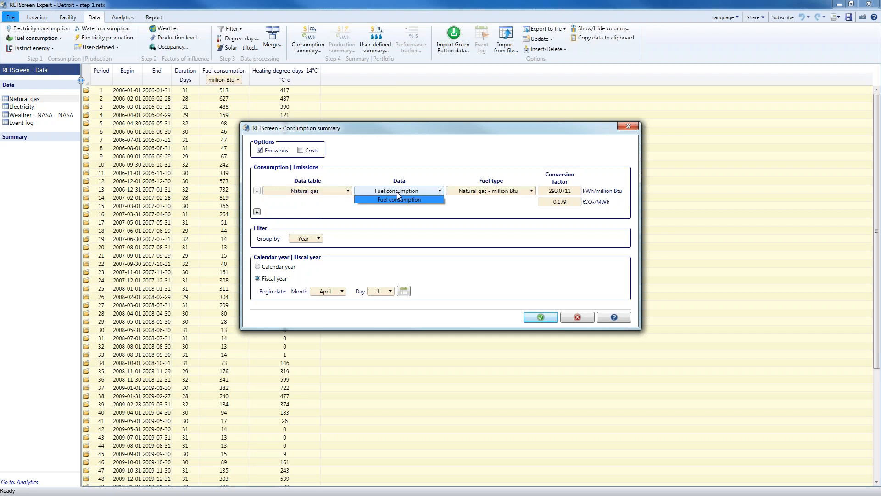
click(489, 192)
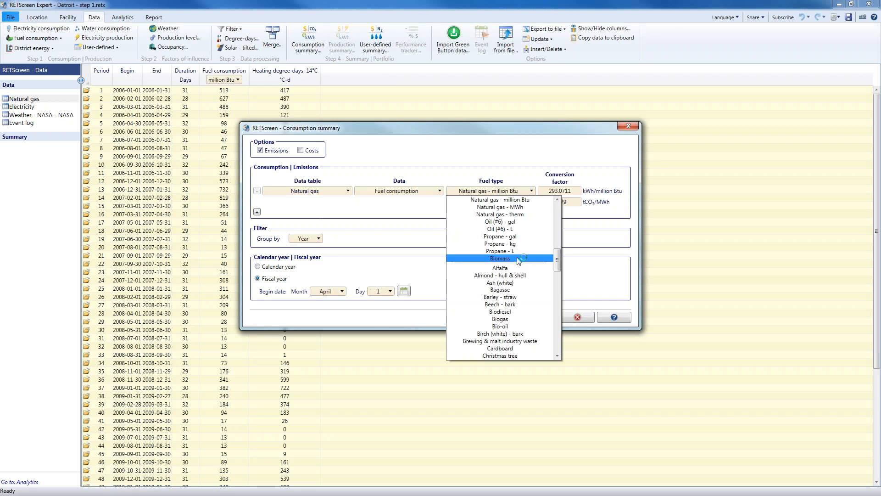
scroll(519, 250, up, 4)
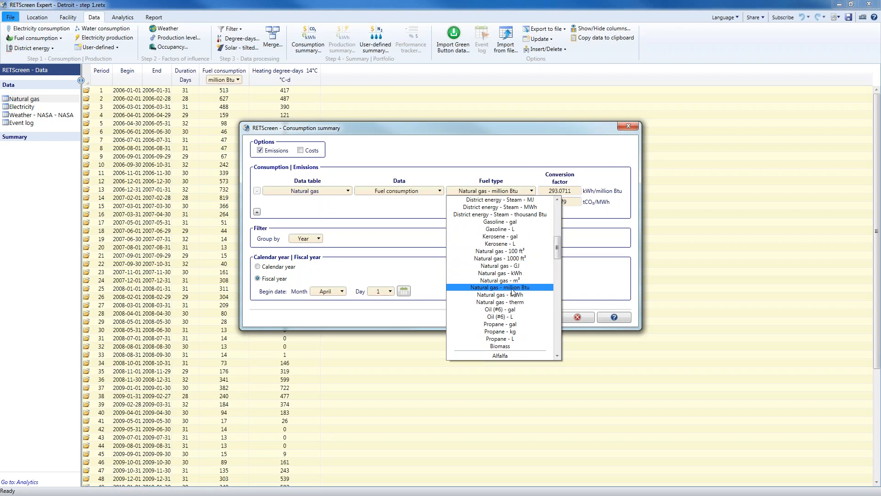
scroll(513, 292, up, 4)
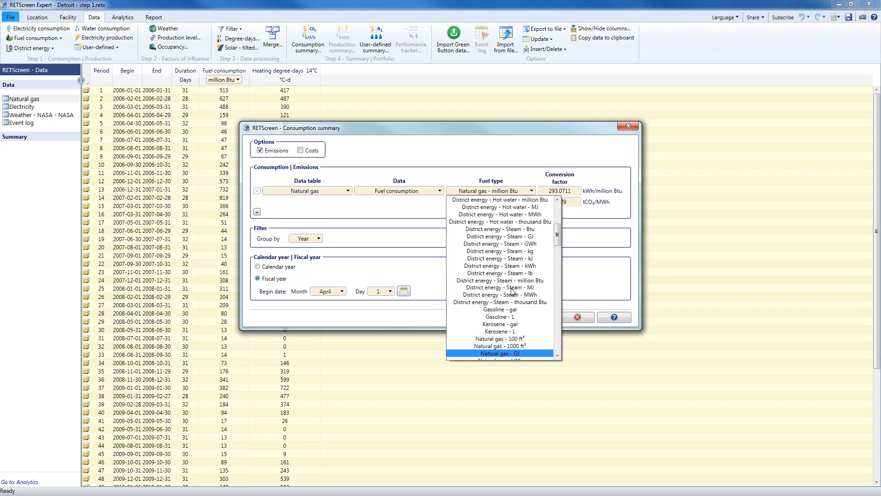
scroll(513, 292, up, 6)
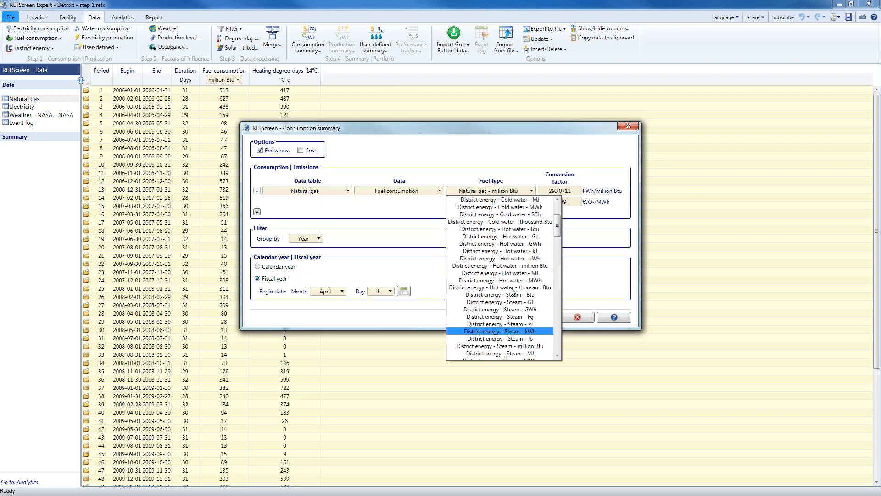
scroll(513, 292, down, 15)
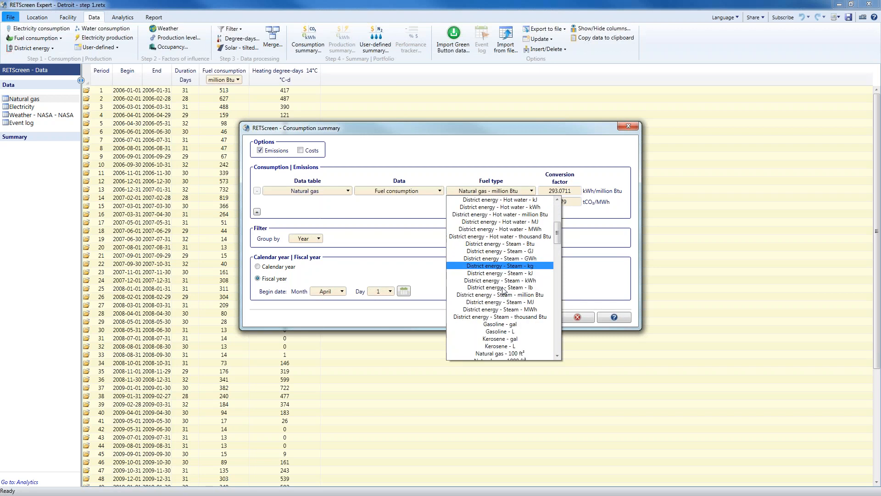
click(591, 239)
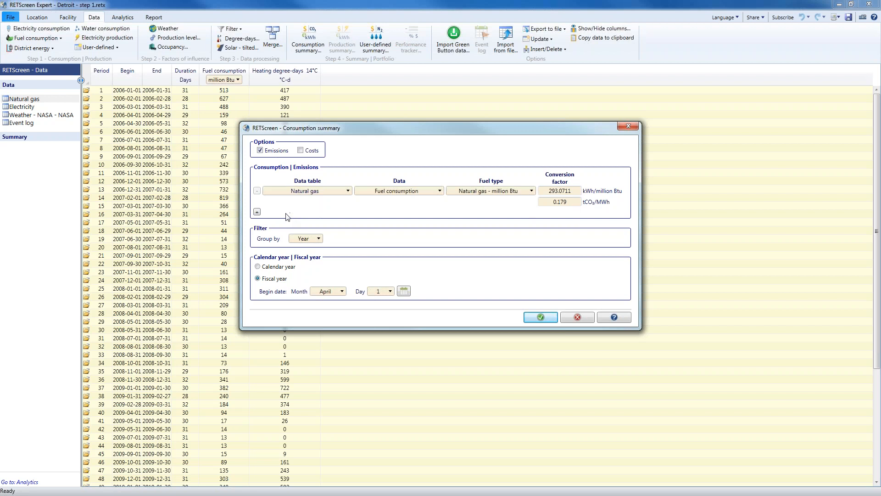
- Add a second consumption entry using the Electricity data table, with Electricity as both the data and the fuel type
click(257, 212)
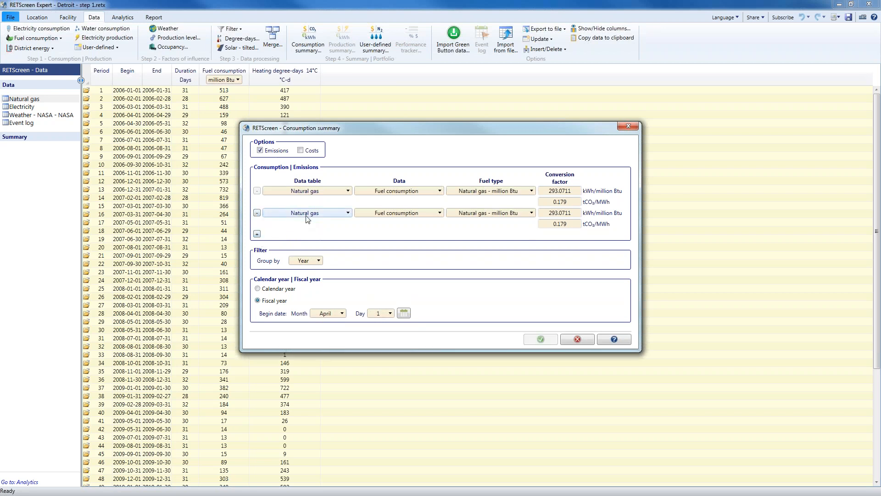
click(307, 215)
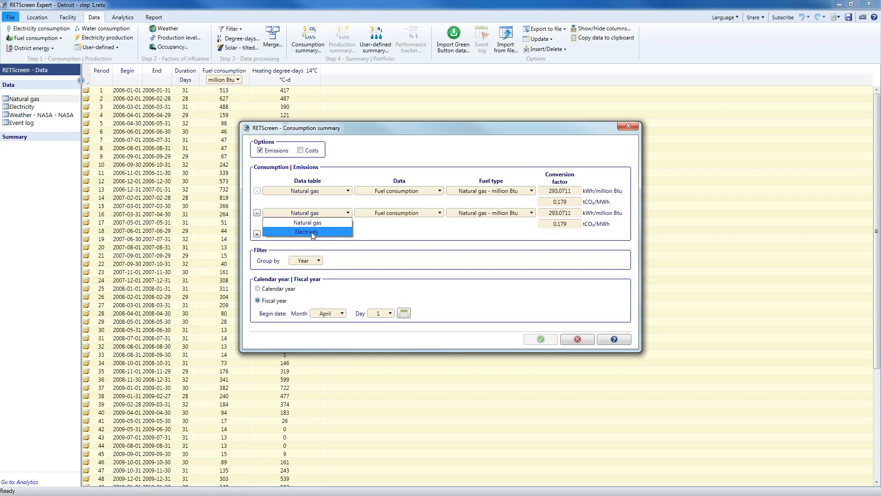
click(312, 234)
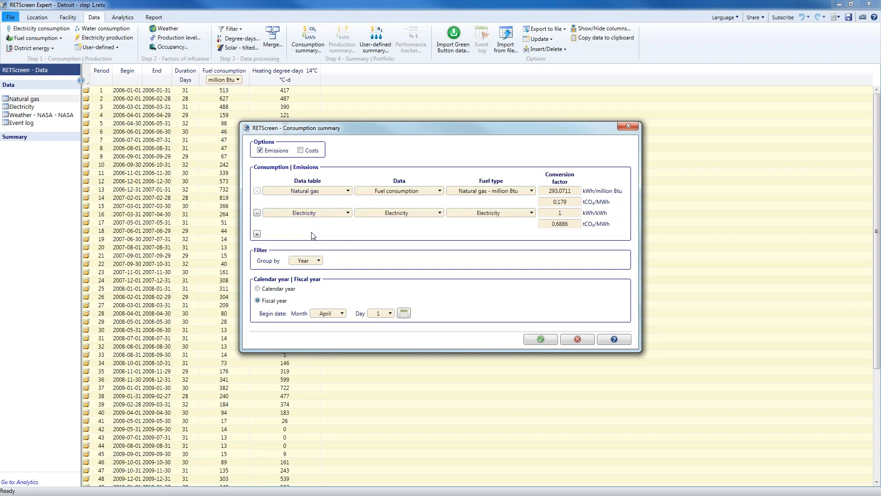
click(384, 214)
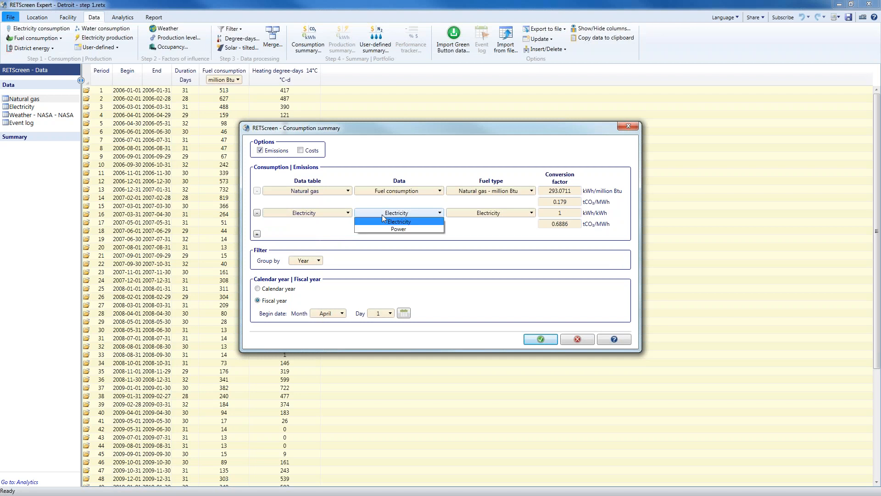
click(397, 221)
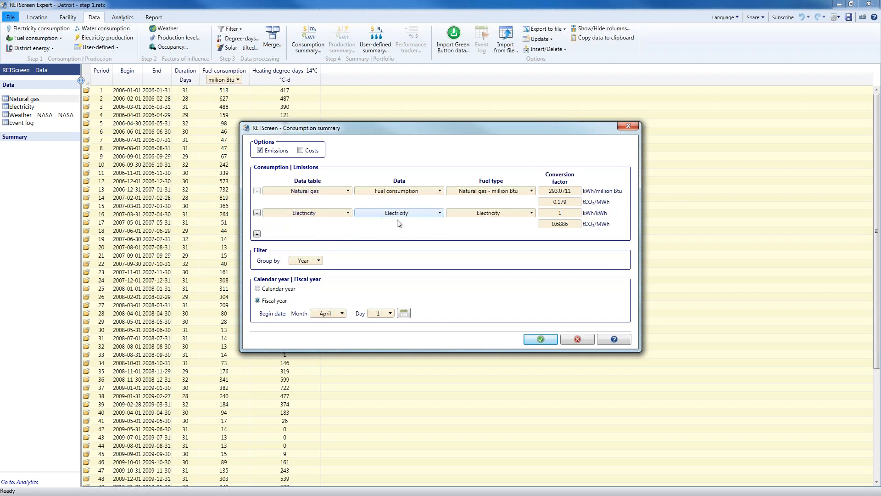
click(483, 214)
click(491, 222)
- Group the consumption summary by month on a calendar year basis and generate it
click(312, 263)
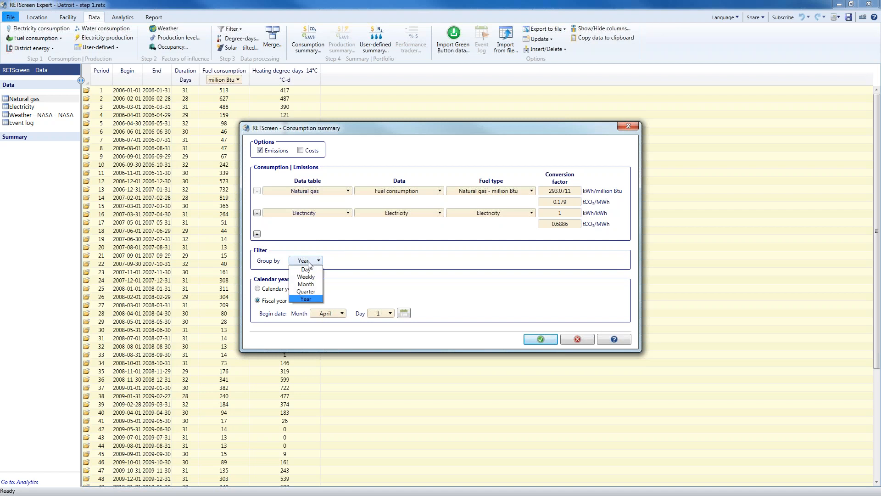
click(314, 287)
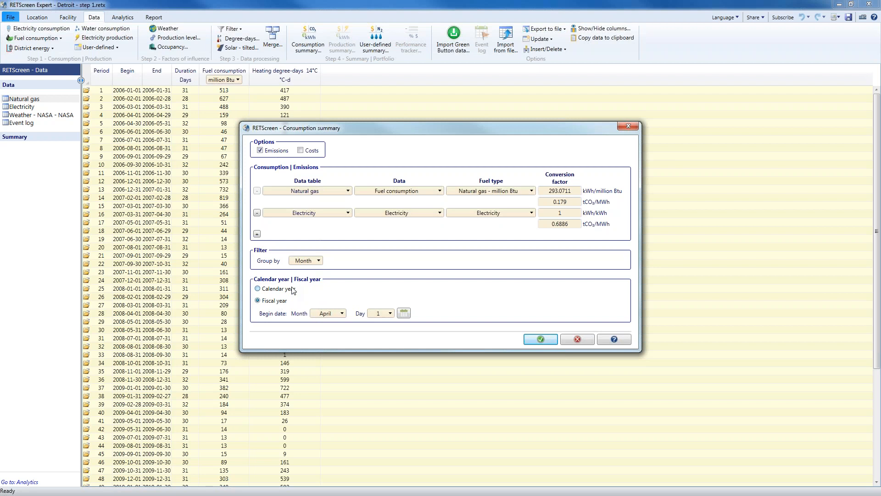
click(268, 291)
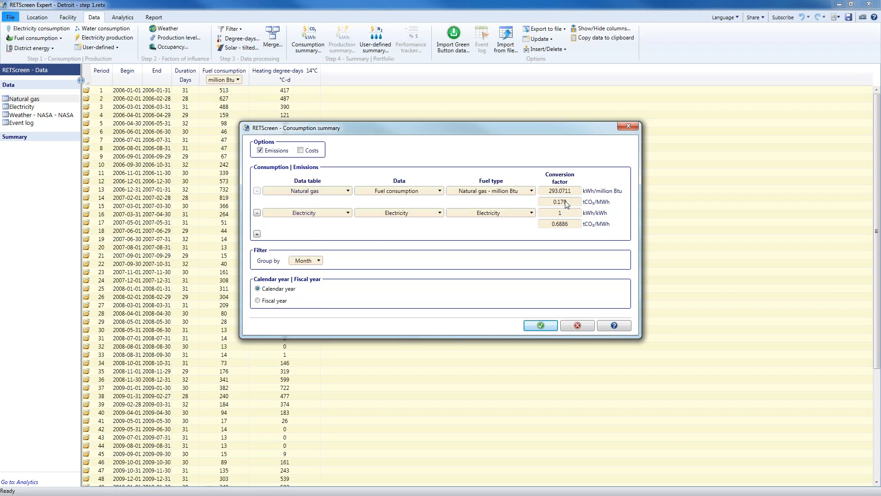
click(545, 325)
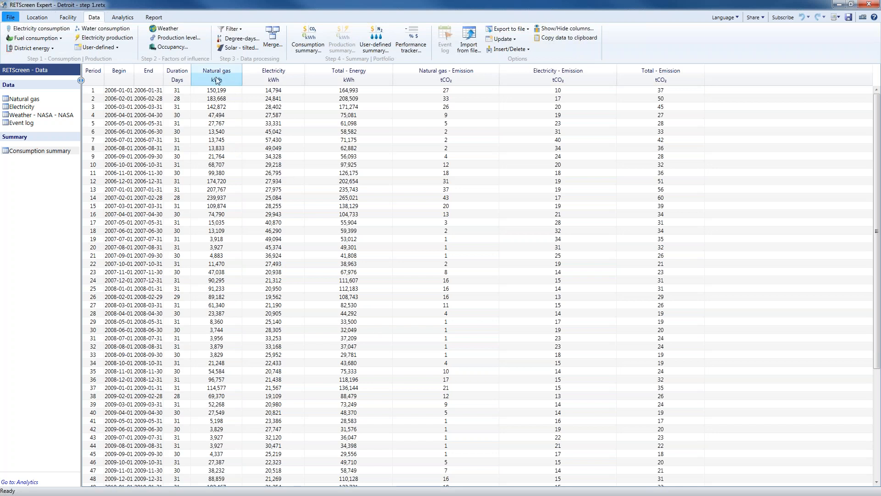
- Examine the monthly natural gas, electricity and total energy values and their emissions in the consumption summary
click(219, 107)
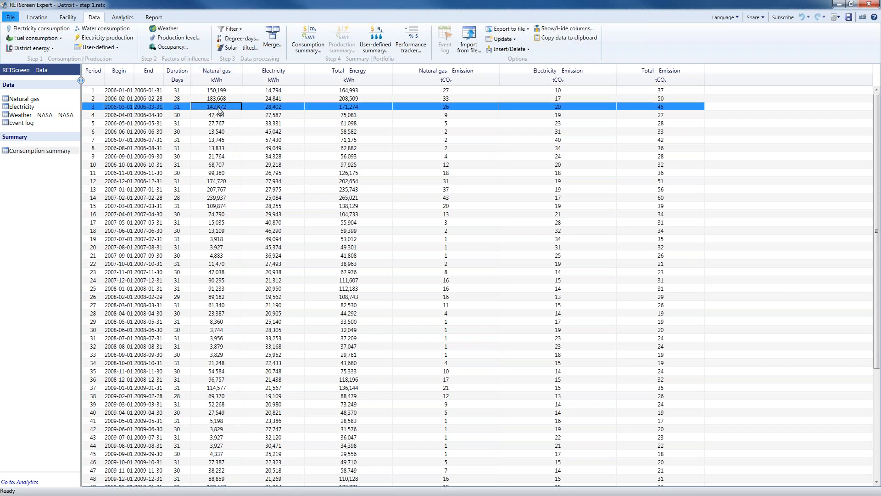
click(291, 107)
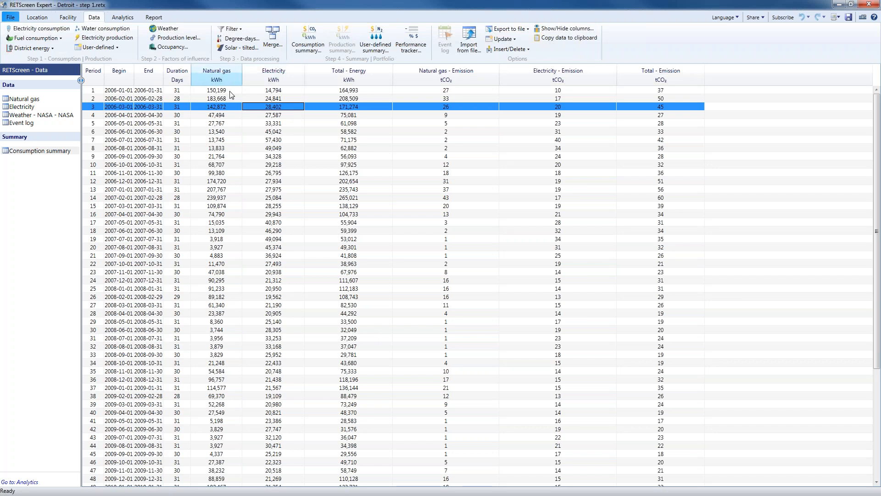
click(232, 109)
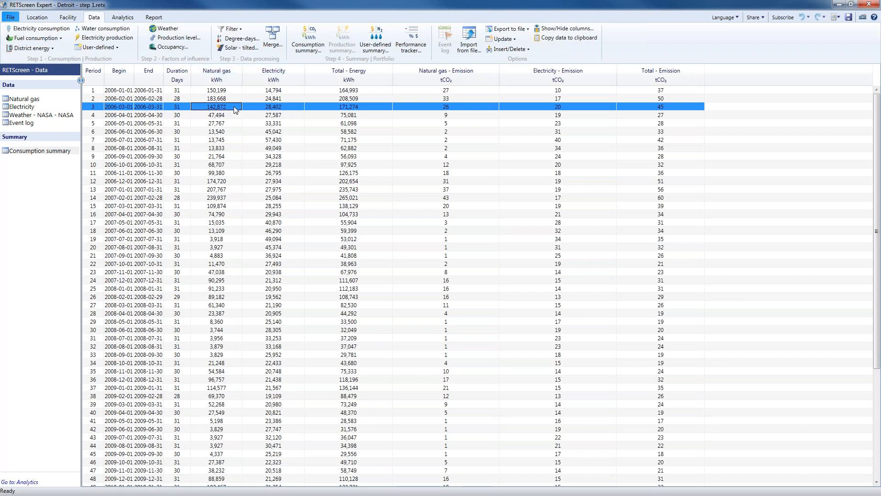
click(286, 109)
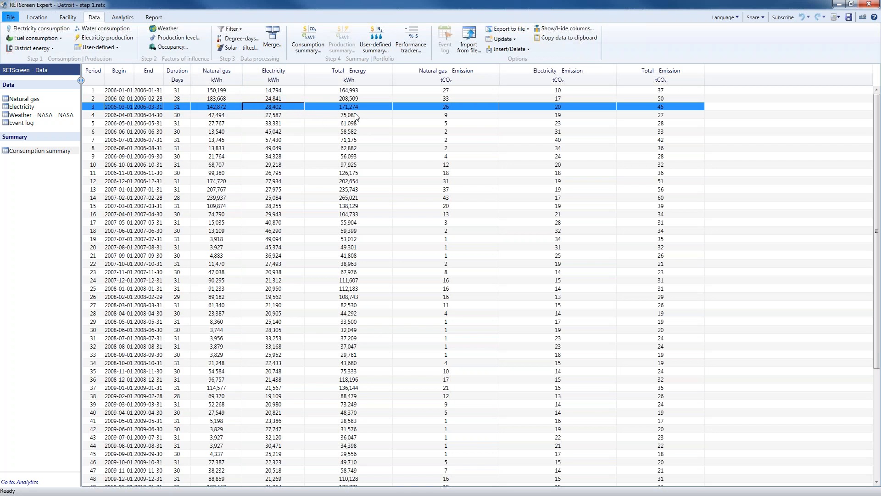
click(380, 110)
click(475, 109)
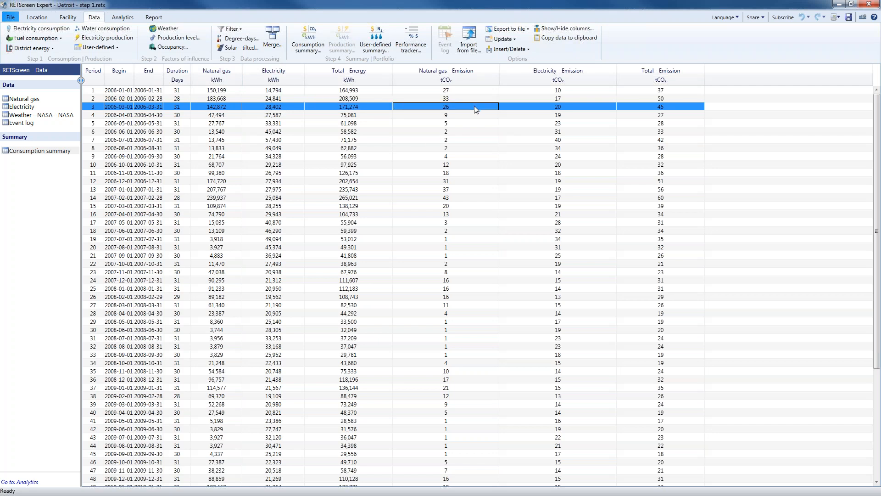
click(533, 108)
click(647, 109)
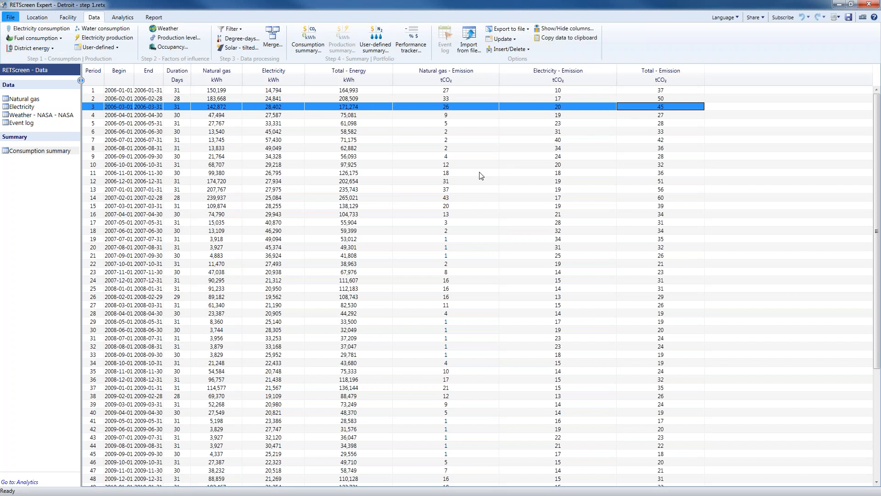
click(356, 149)
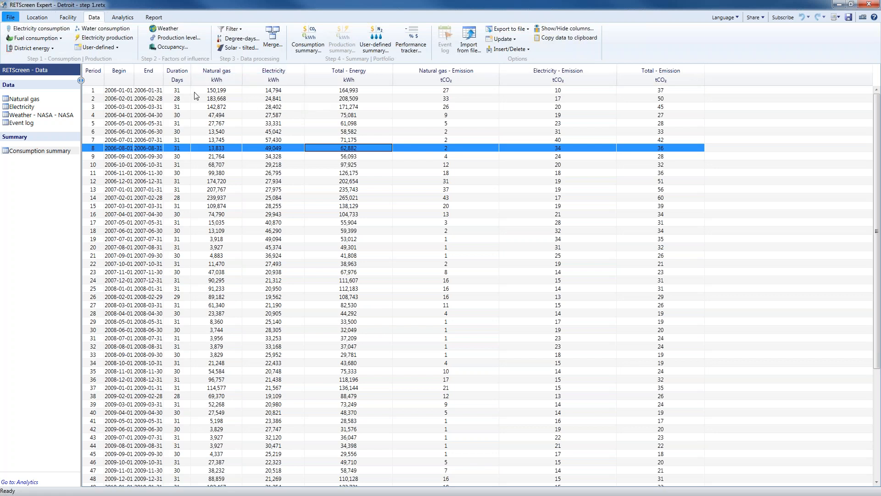
- Start a predicted and actual consumption summary in Analytics, pairing Natural gas - Fuel consumption with the Natural gas - Before regression
click(130, 18)
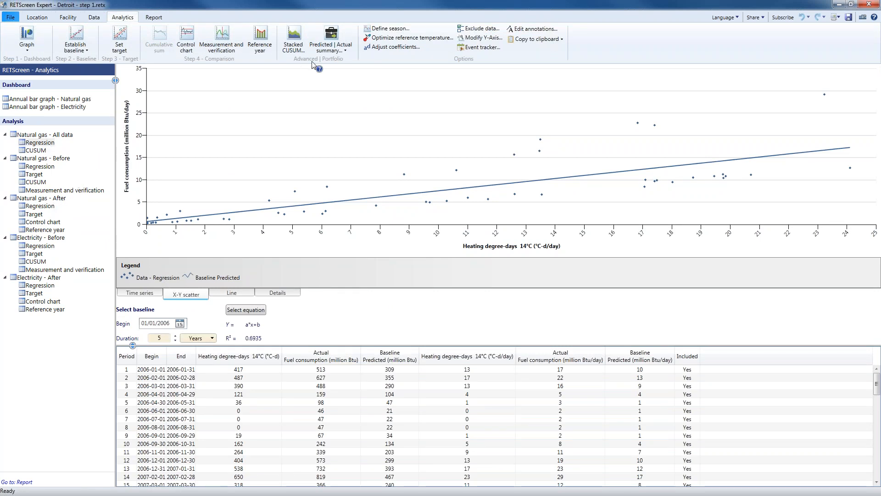
click(347, 53)
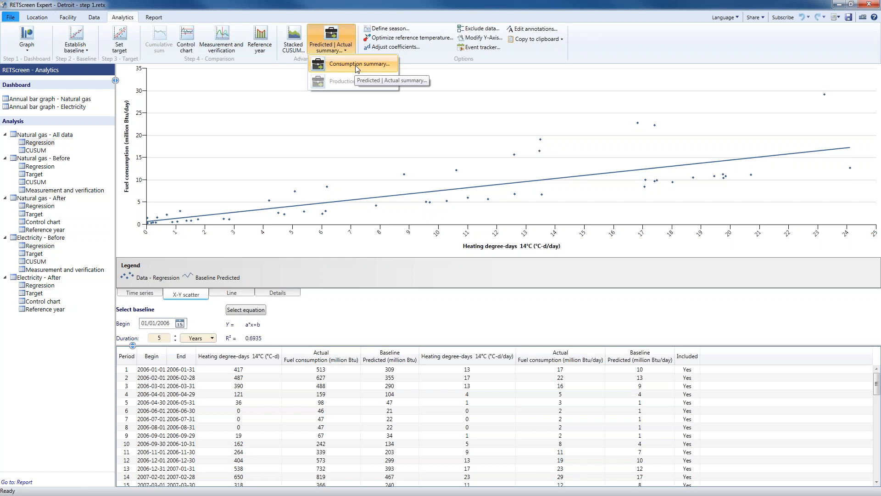
click(356, 66)
drag(358, 183, 332, 128)
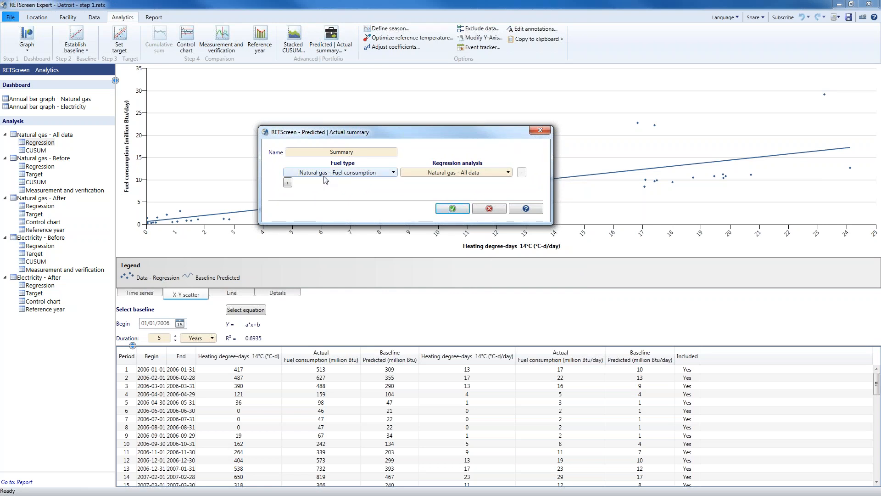
click(345, 174)
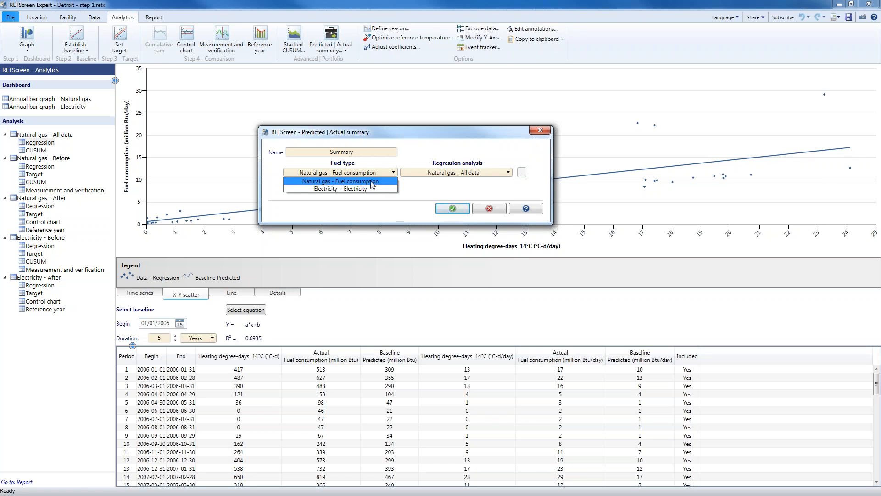
click(372, 182)
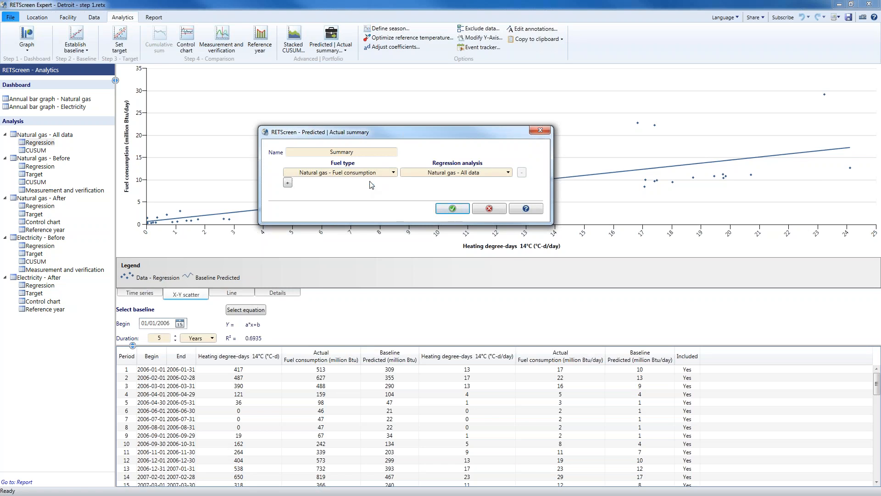
click(466, 178)
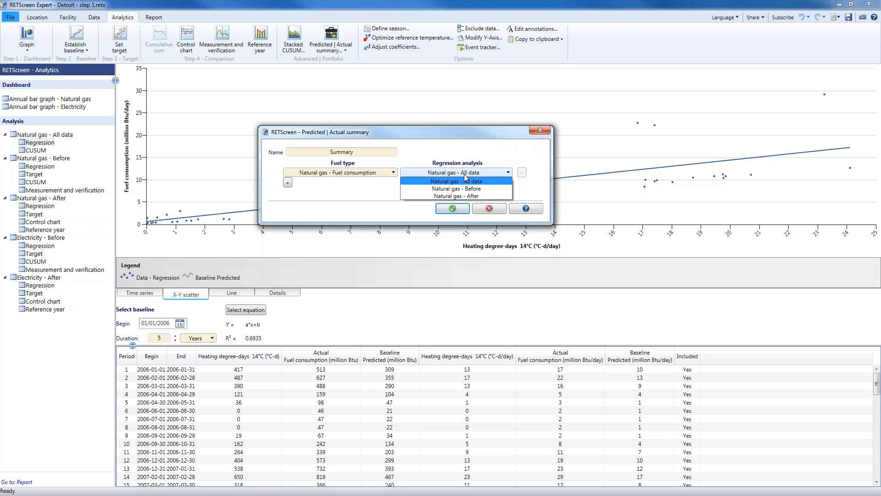
click(480, 191)
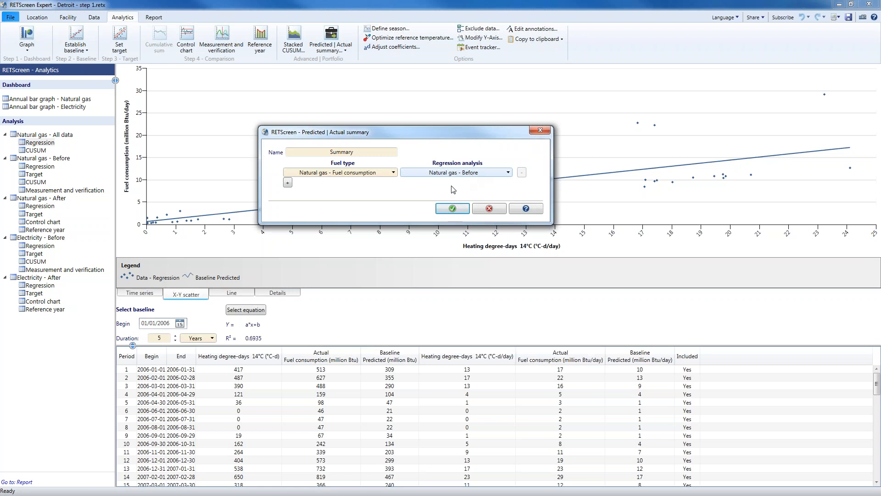
- Add a second summary entry pairing Electricity - Electricity with the Electricity - Before regression and generate the predicted and actual summary
click(288, 183)
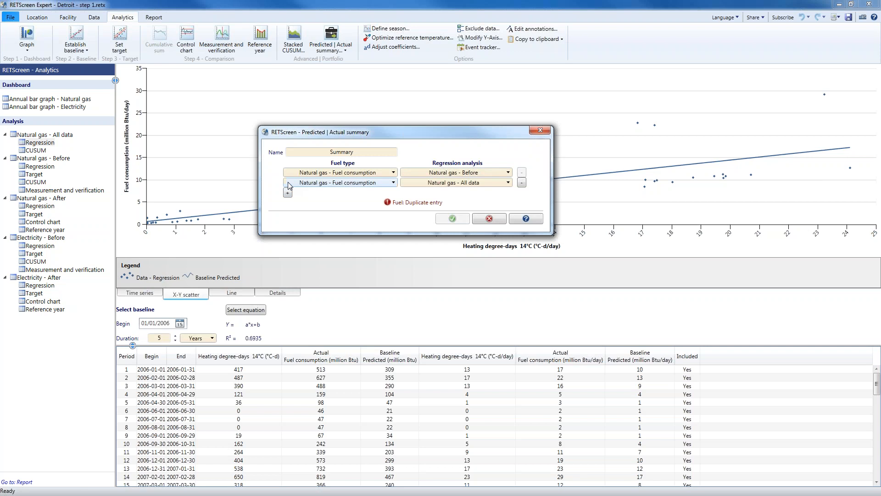
click(386, 185)
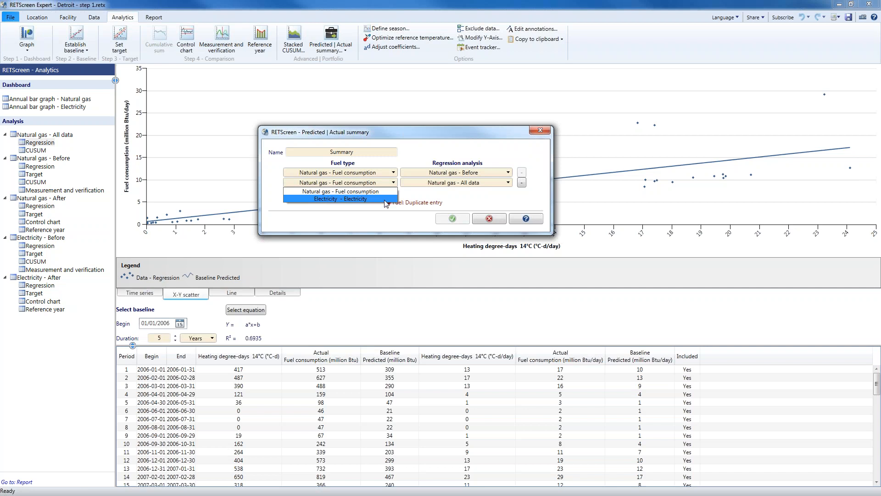
click(386, 200)
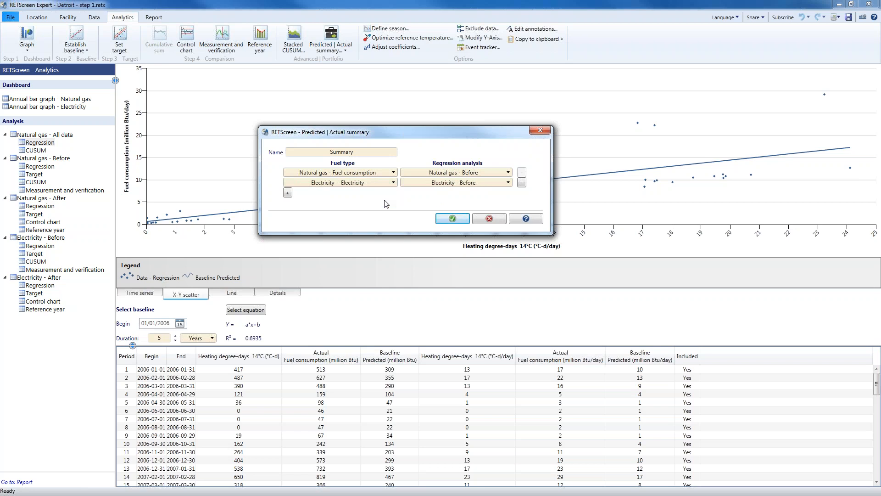
click(492, 184)
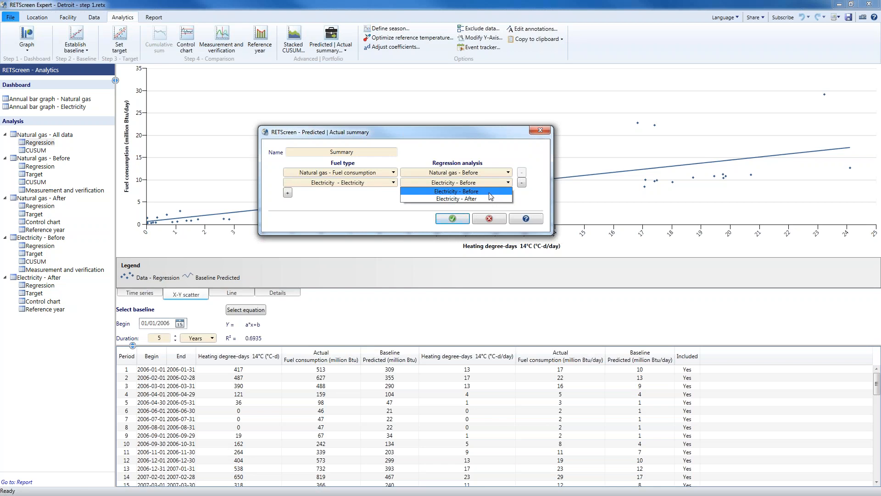
click(485, 194)
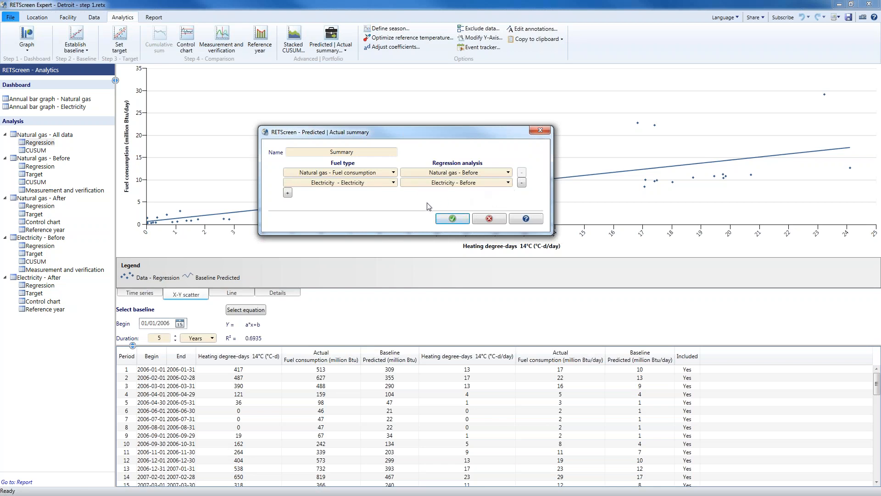
click(287, 194)
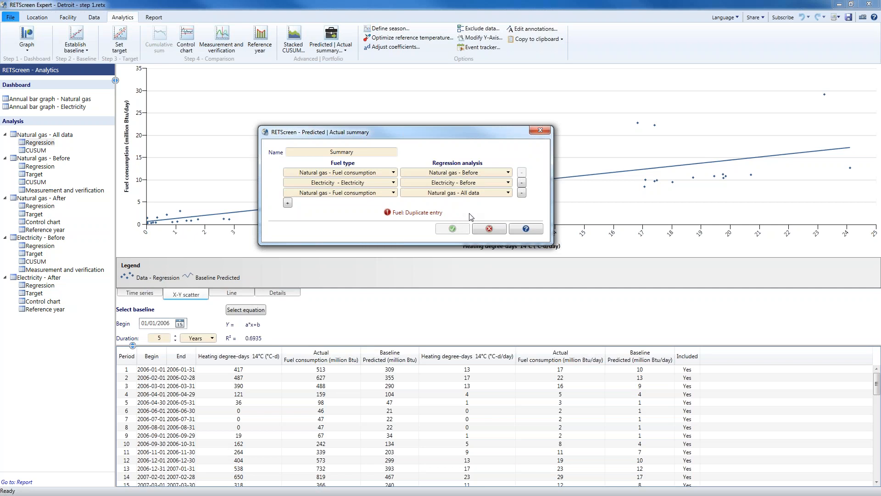
click(524, 196)
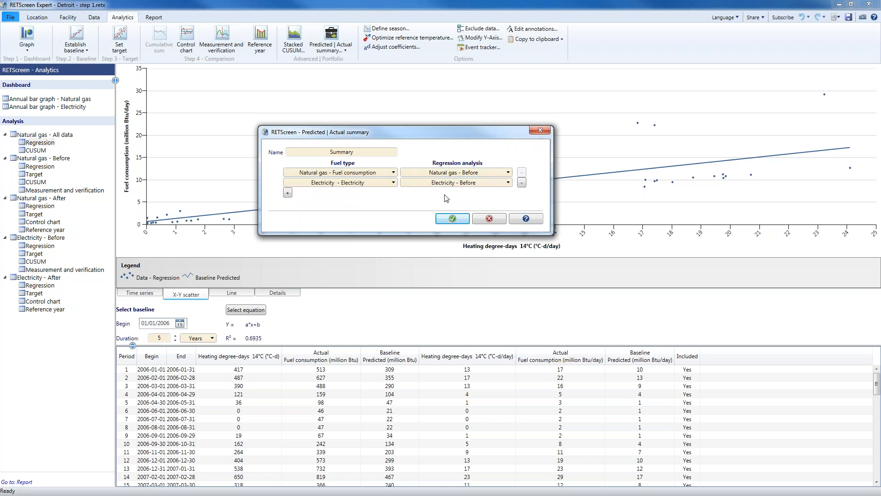
click(452, 219)
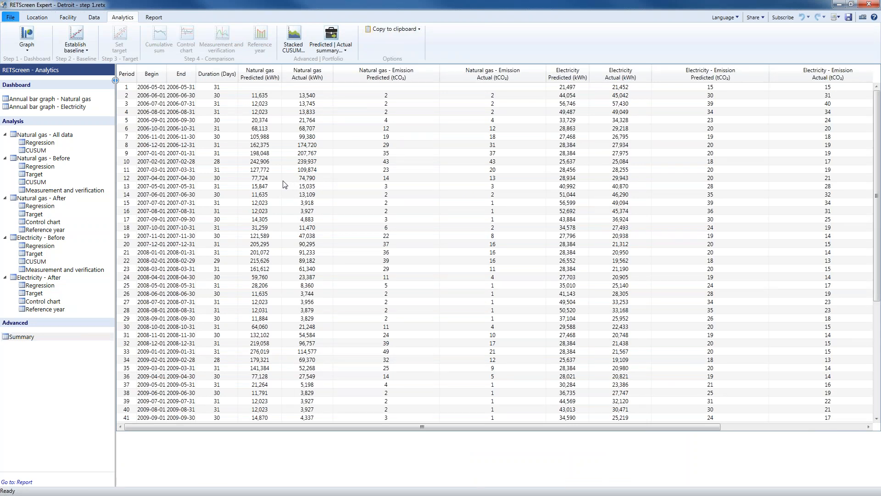
- Examine the predicted and actual natural gas, electricity and total energy values and their emissions for September 2006 in the summary
click(259, 120)
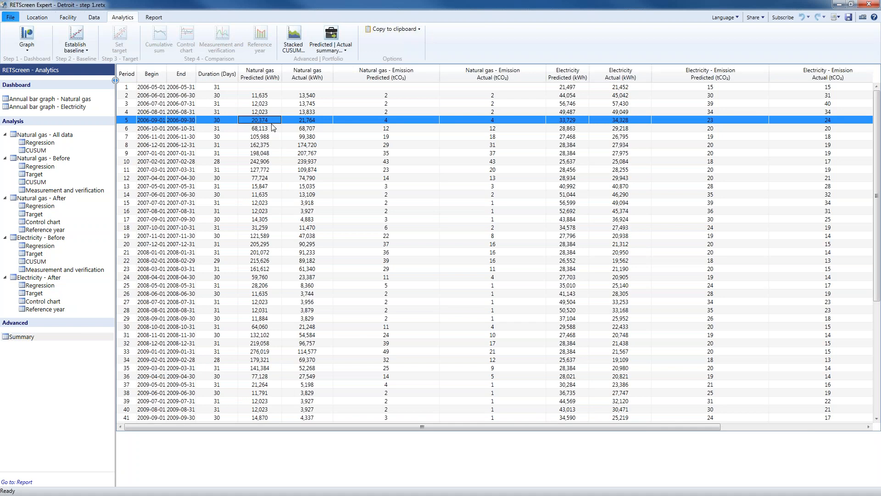
click(324, 121)
click(425, 117)
click(485, 123)
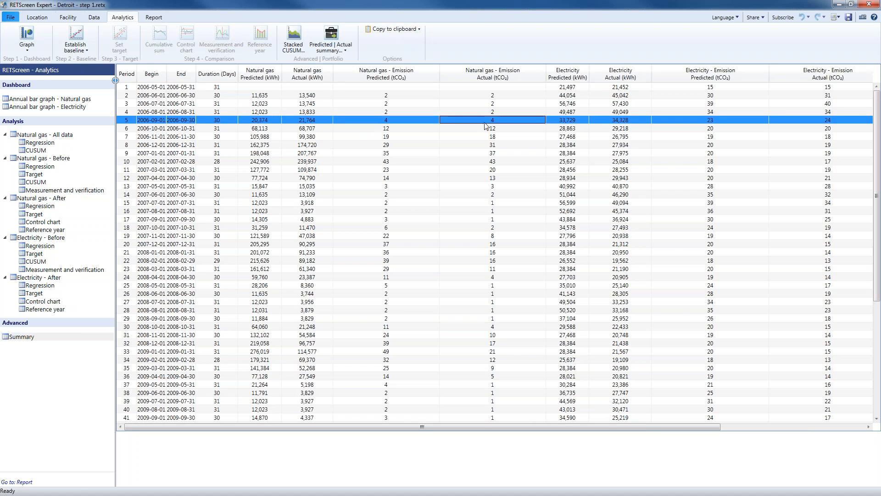
click(583, 123)
click(640, 118)
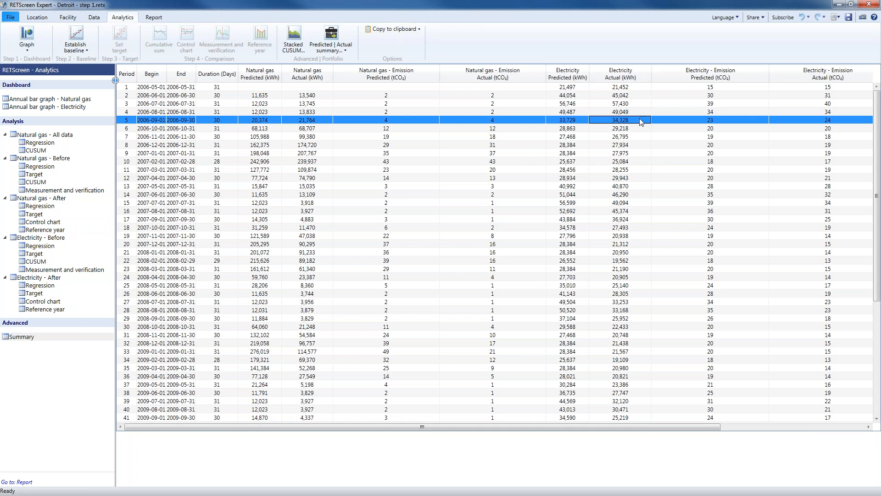
click(741, 120)
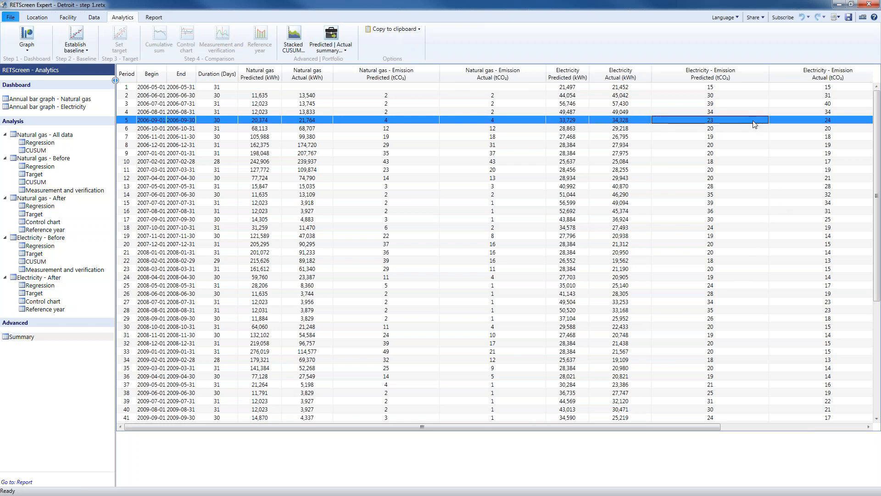
drag(770, 76, 727, 75)
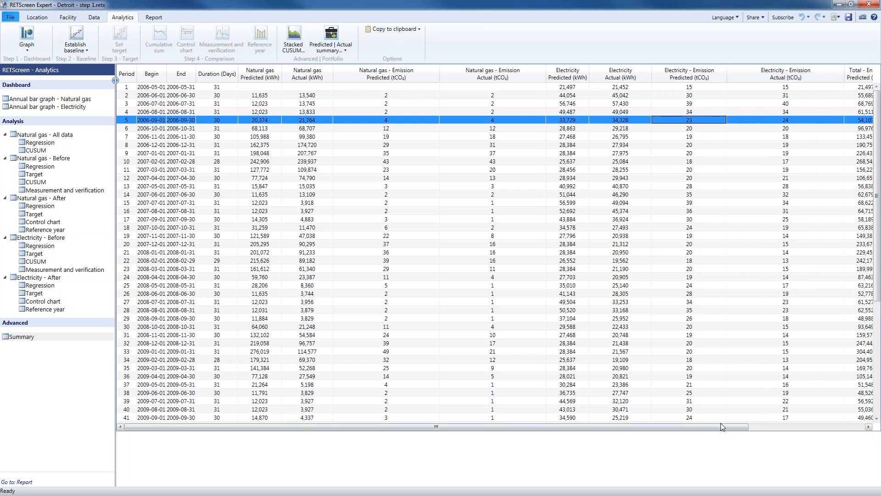
drag(732, 430, 809, 421)
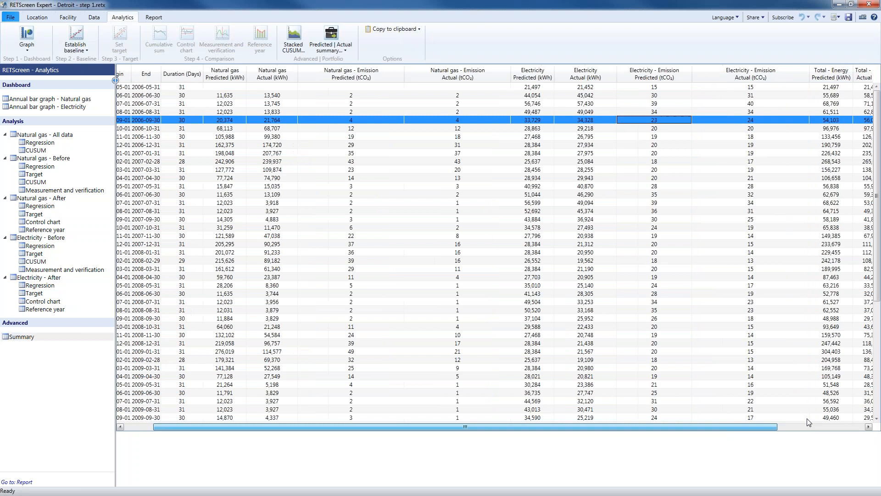
click(725, 120)
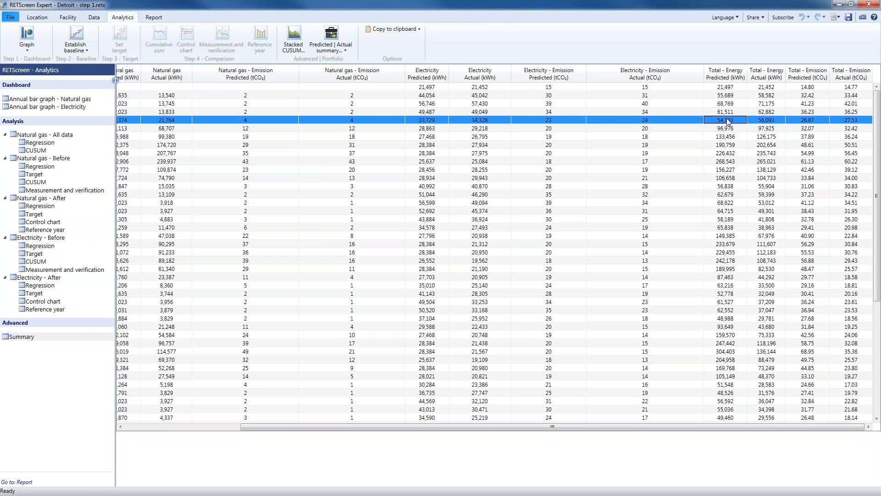
click(775, 122)
click(173, 427)
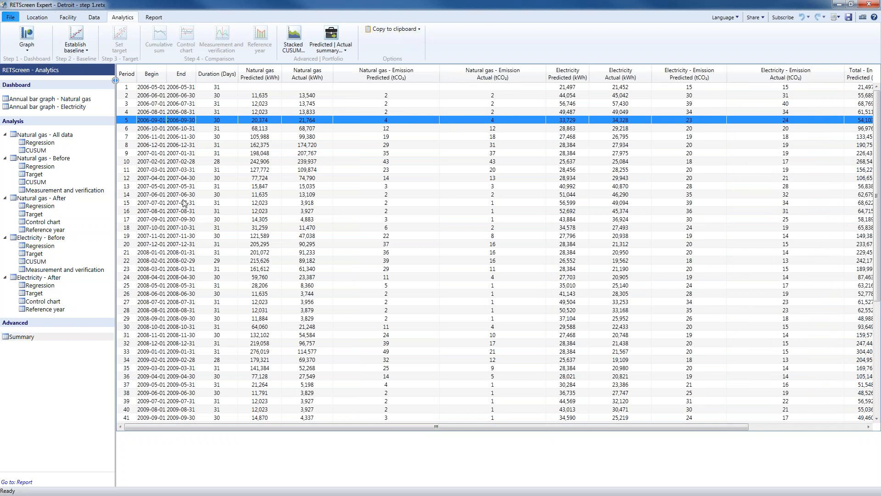
- Save the facility file as Detroit.retx in the CESC webinar Portfolio folder, replacing the existing file
click(11, 19)
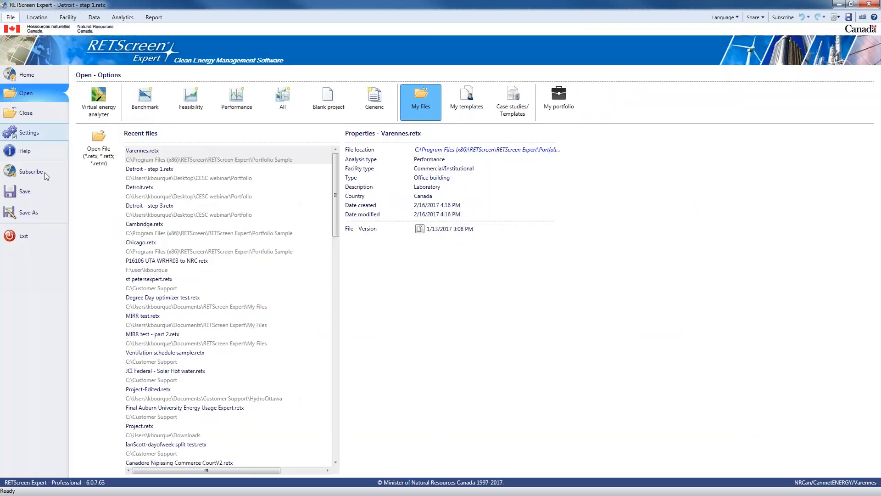
click(38, 216)
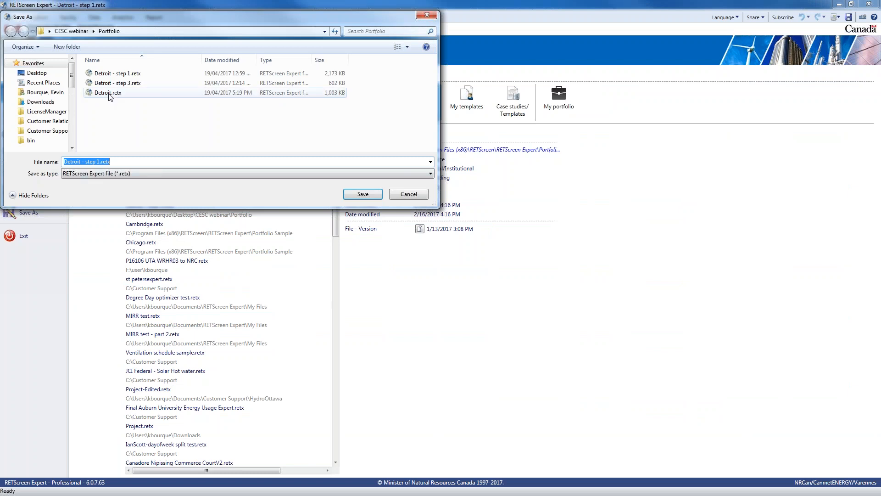
click(108, 92)
double_click(108, 92)
click(481, 286)
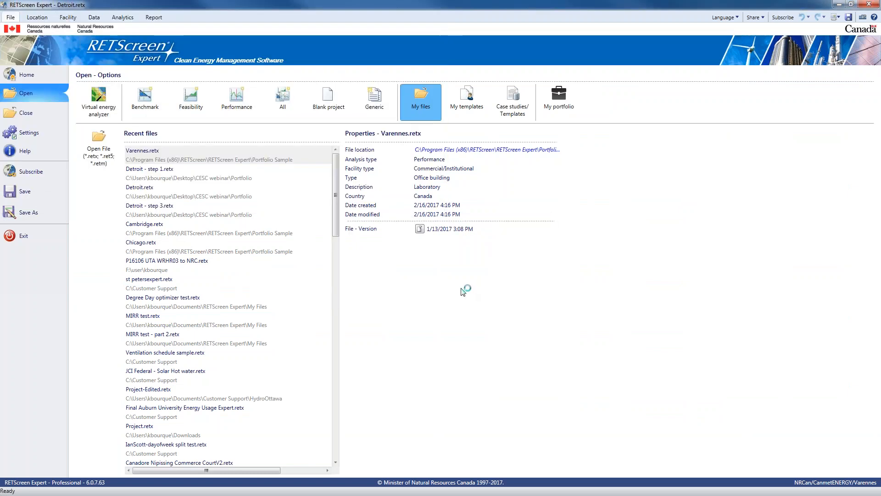
- Switch to the portfolio window, import Detroit.retx from the Portfolio folder inside the desktop's CESC webinar folder, and select the Detroit facility
click(840, 5)
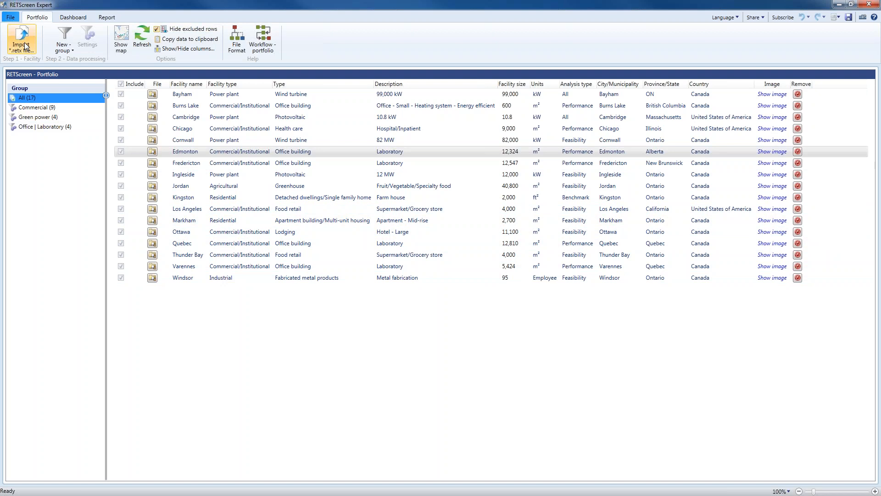
click(26, 47)
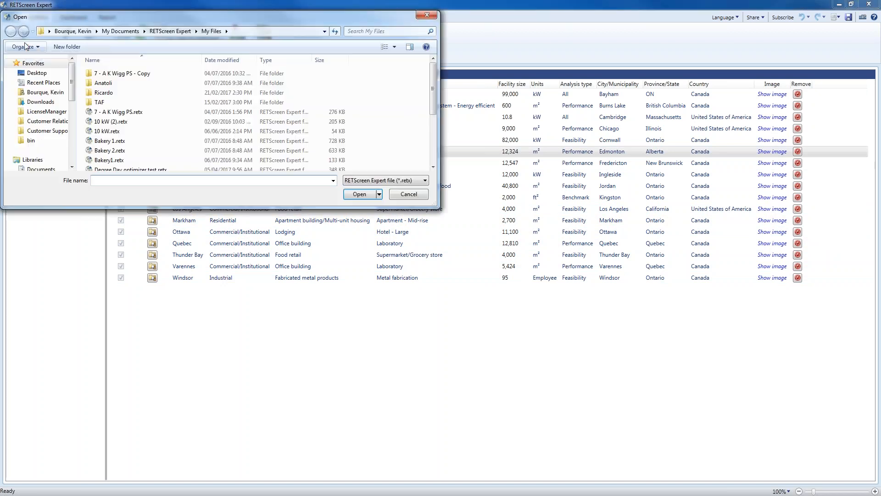
click(26, 74)
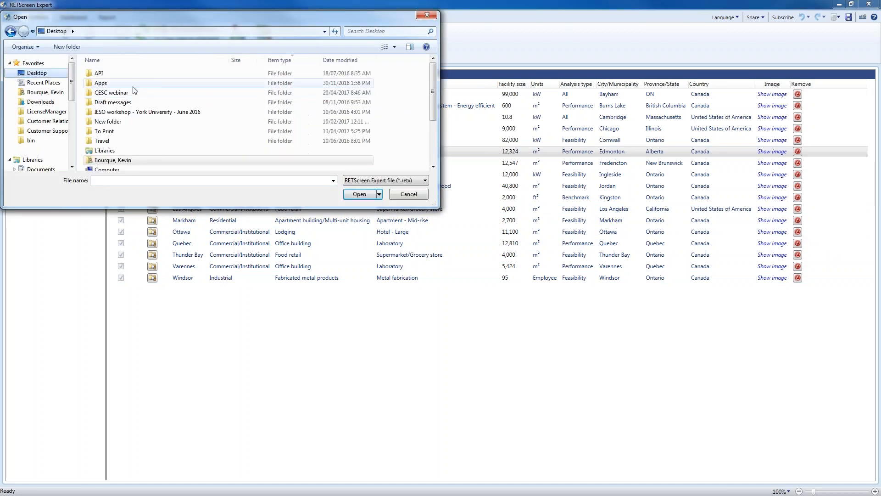
double_click(111, 94)
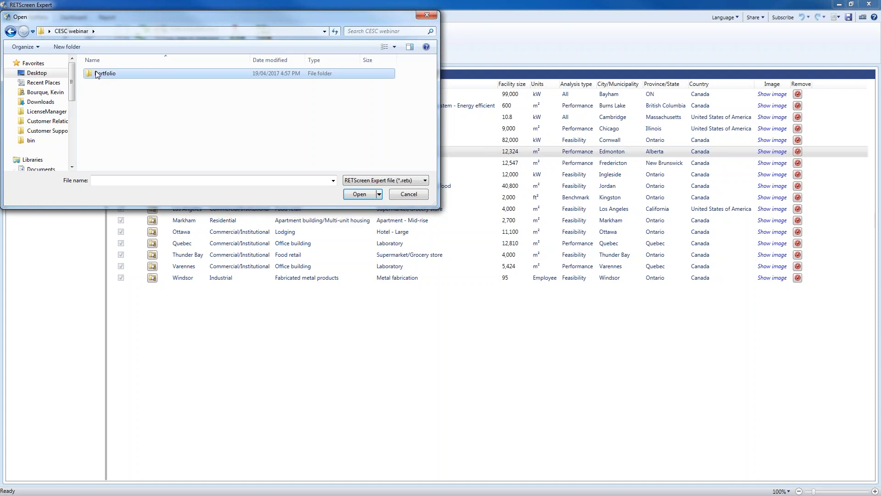
double_click(99, 74)
double_click(105, 93)
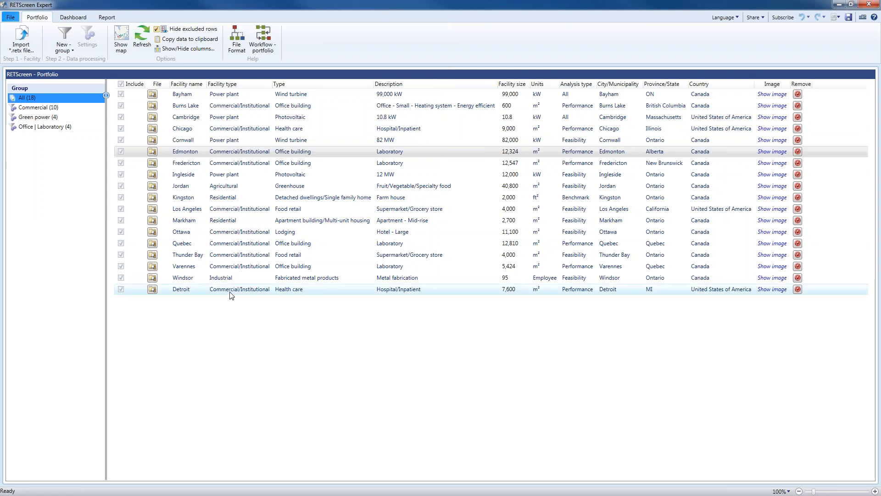
click(230, 292)
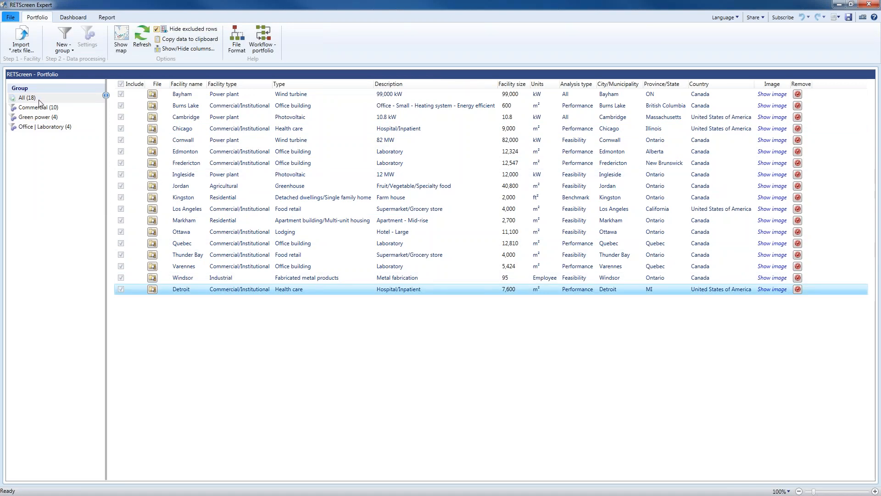
click(243, 287)
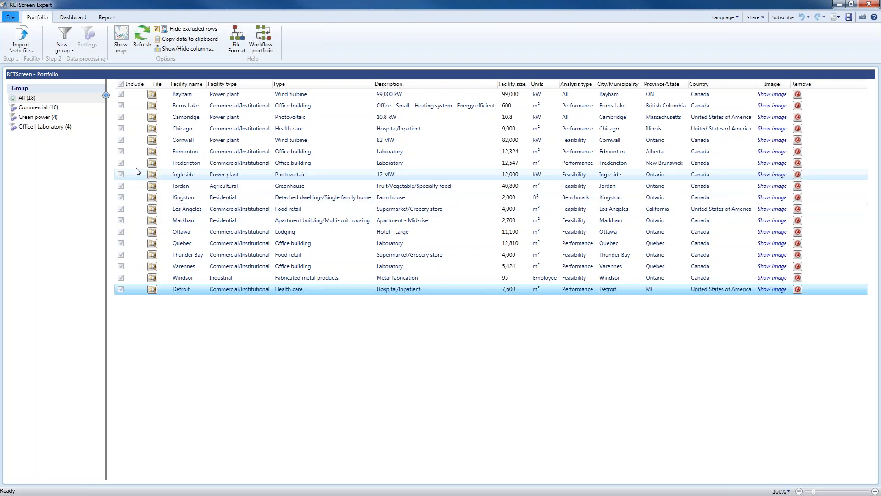
- Examine the Office | Laboratory dashboard summary of fuel consumption by facility name, checking the yearly bars and the table's total consumption
click(82, 20)
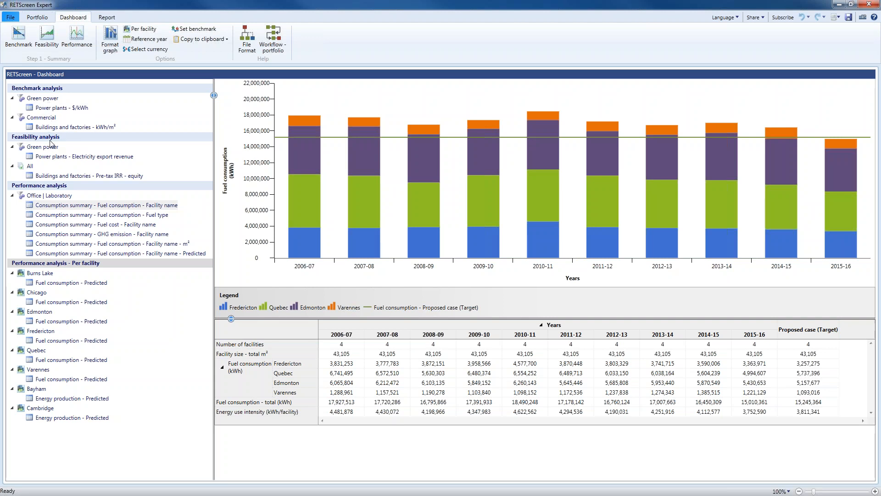
click(80, 208)
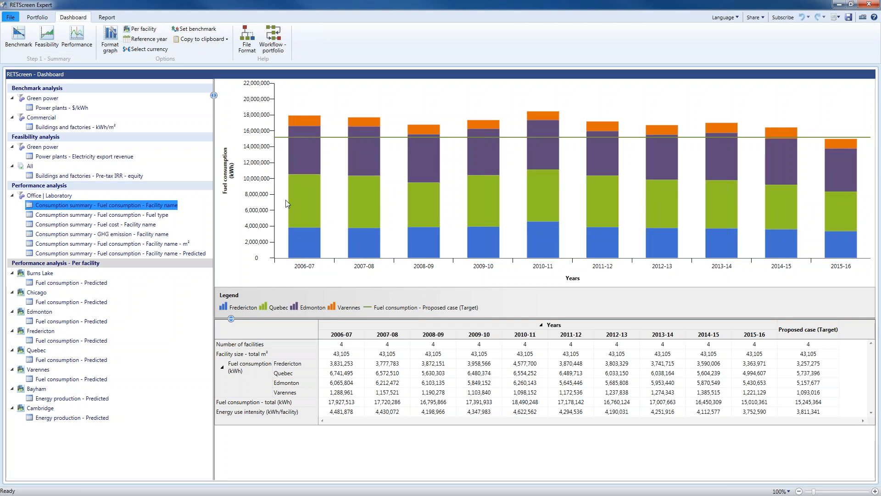
mouse_move(317, 121)
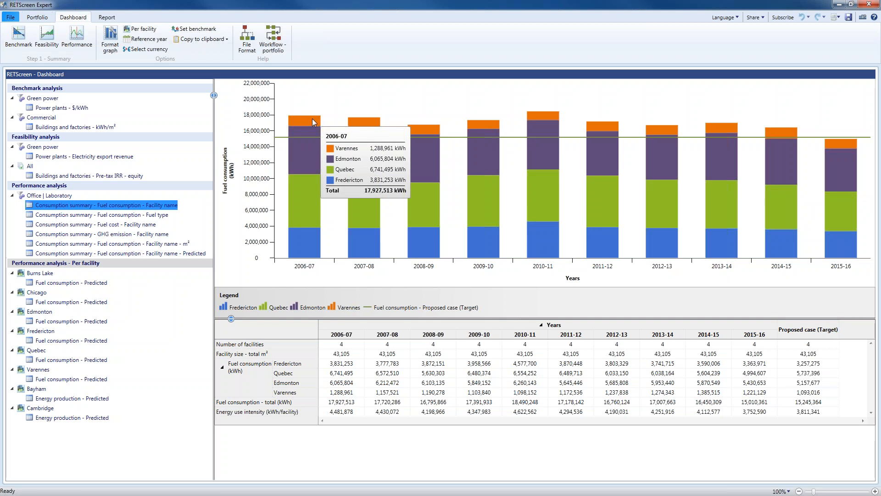
mouse_move(369, 123)
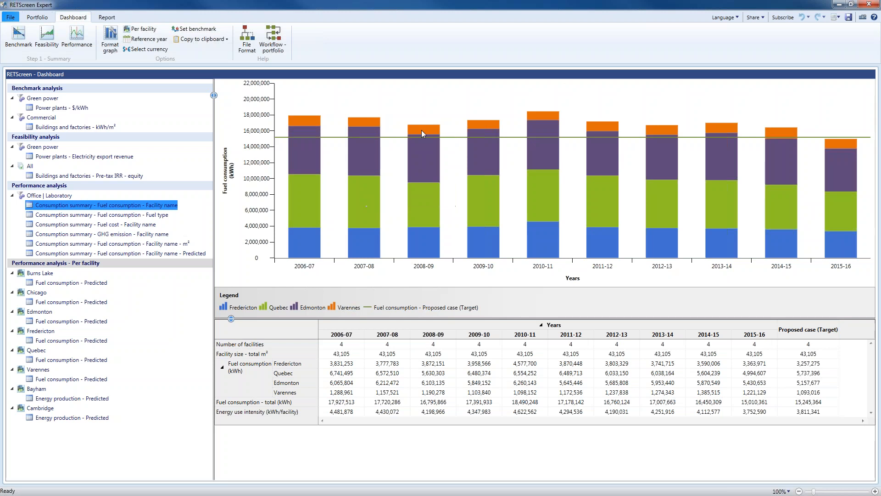
mouse_move(482, 123)
click(500, 404)
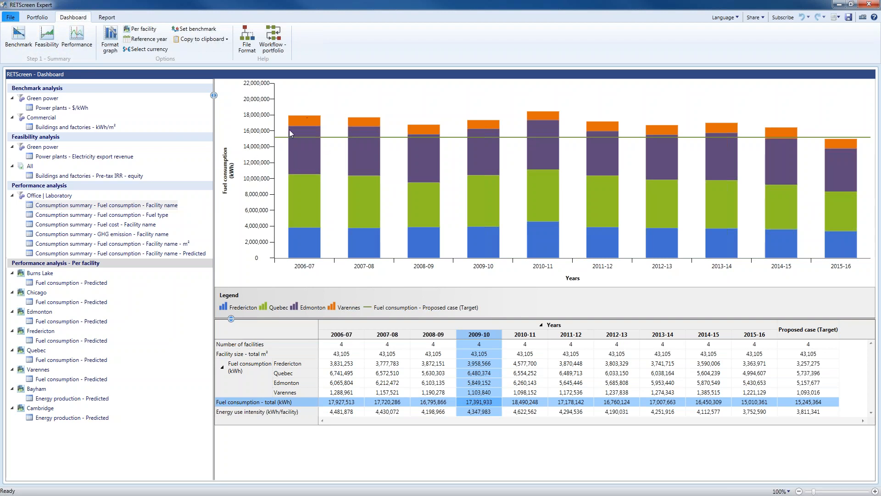
- Open the graph formatting settings and review the choices for analysis basis, data and energy unit, keeping Consumption summary, Fuel consumption and kWh
click(109, 48)
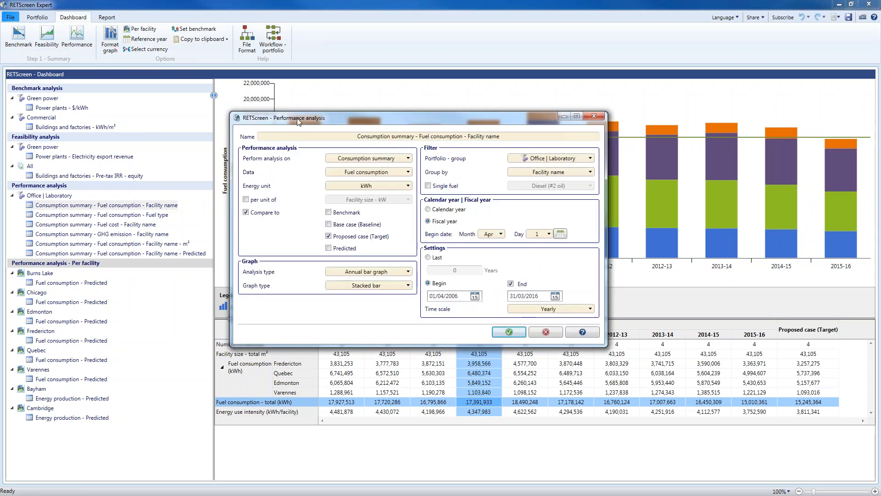
drag(298, 120, 289, 88)
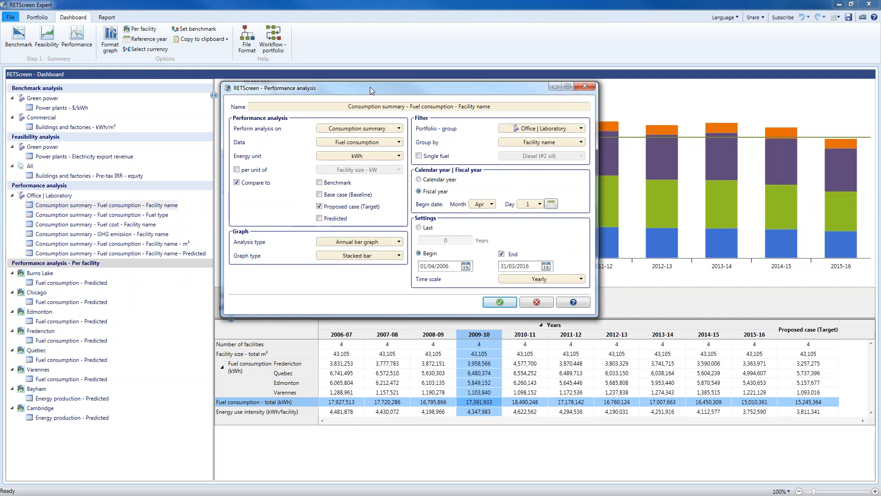
drag(385, 87, 547, 43)
click(535, 93)
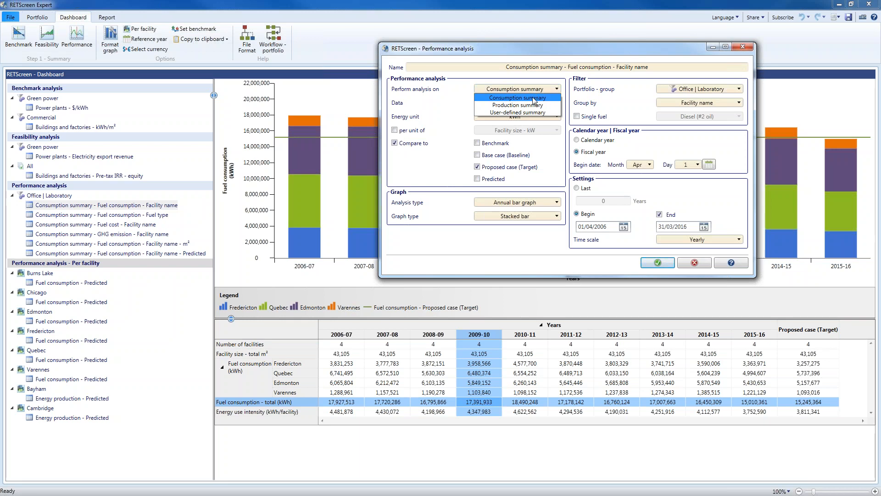
click(534, 98)
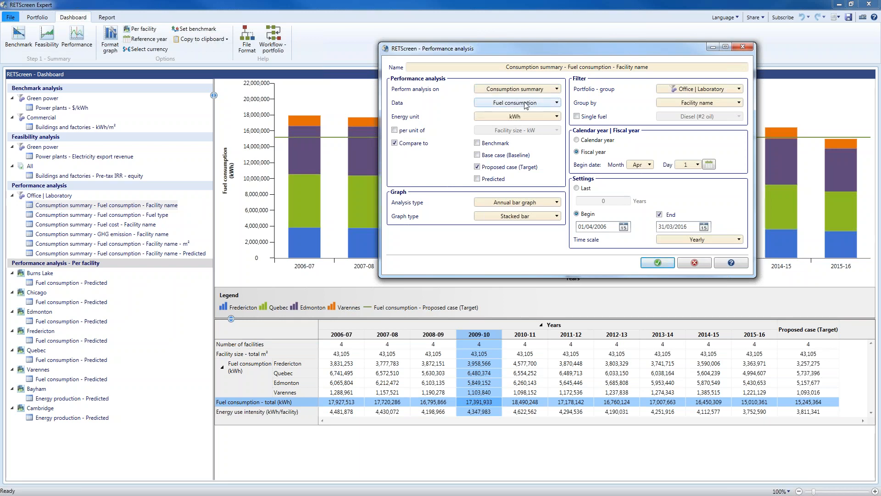
click(528, 103)
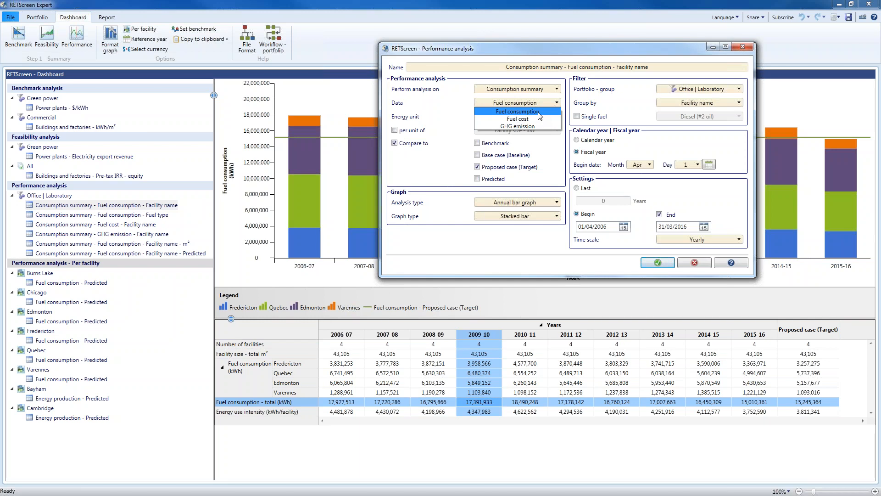
click(538, 112)
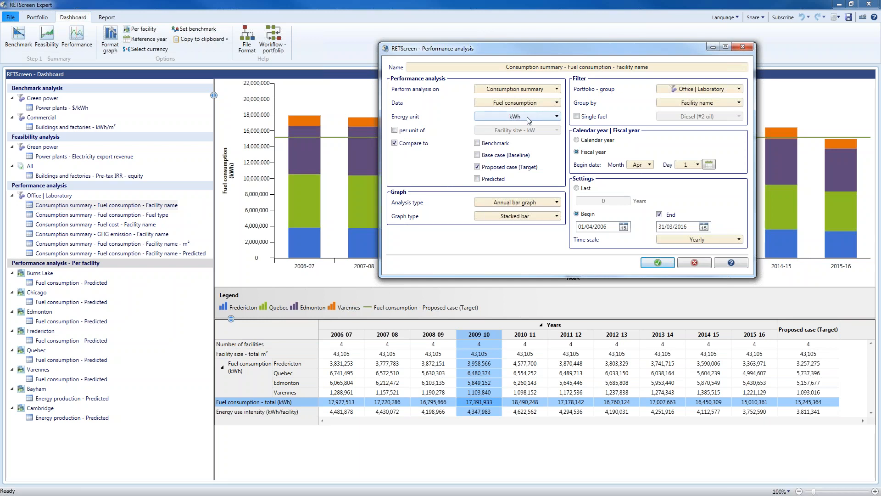
click(528, 120)
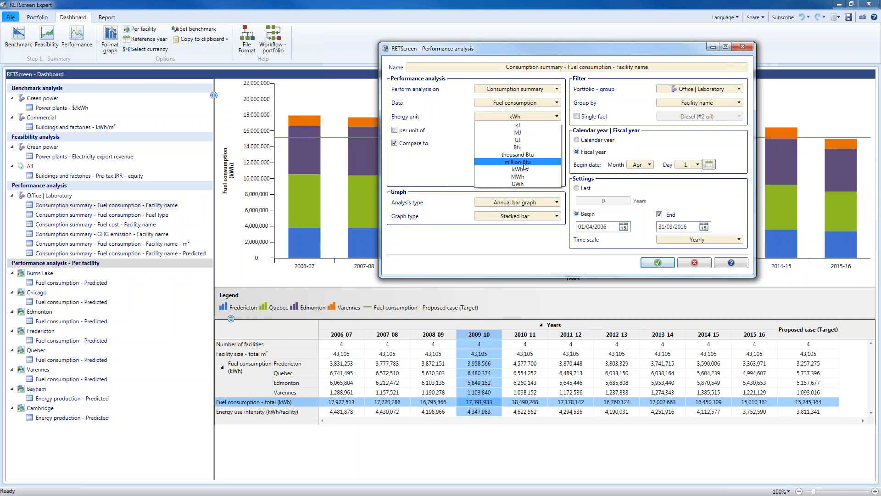
click(467, 182)
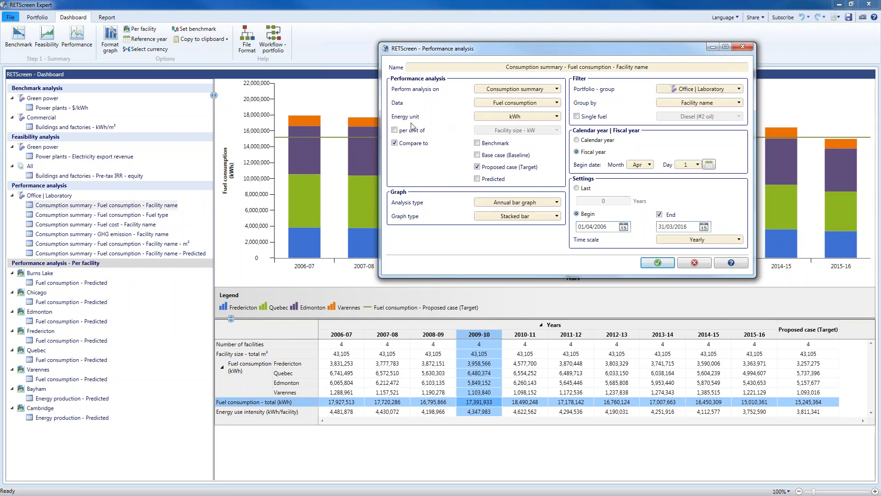
- Try expressing fuel consumption per unit of facility size in kW, reviewing the other available units, and turn the option off again
click(419, 132)
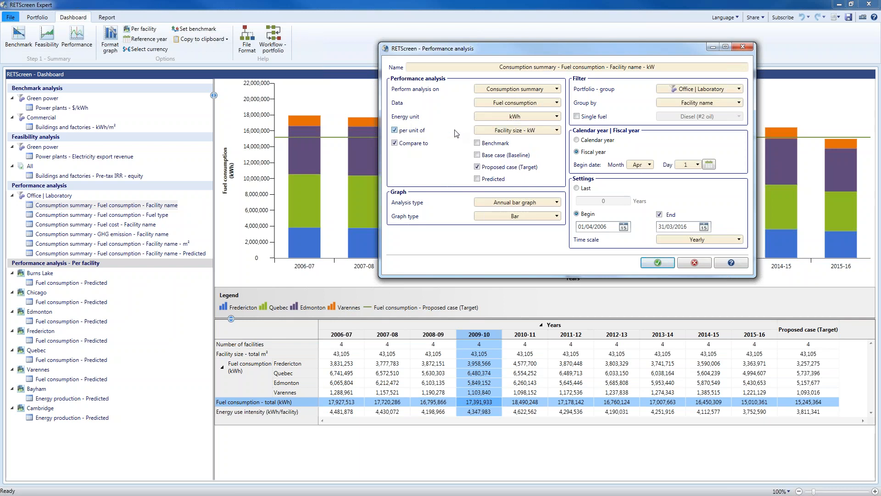
click(506, 131)
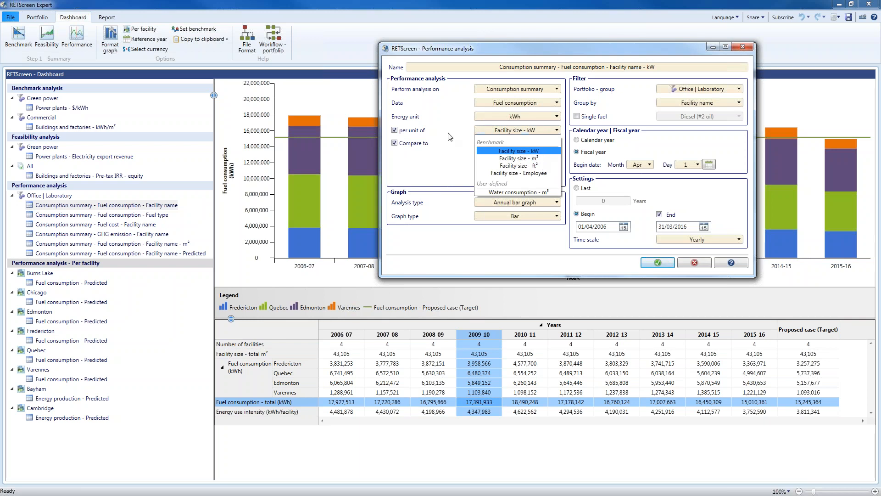
click(404, 133)
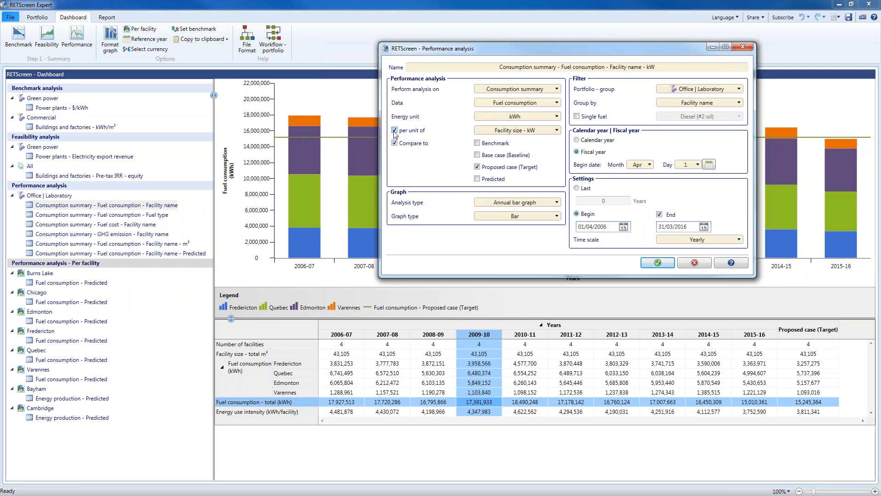
click(395, 132)
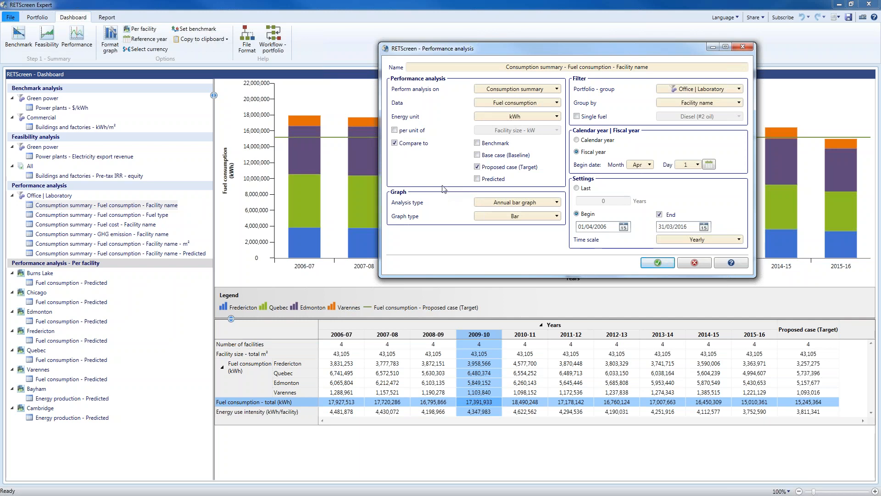
- Choose Annual bar graph as the analysis type and Stacked bar as the graph type
click(554, 204)
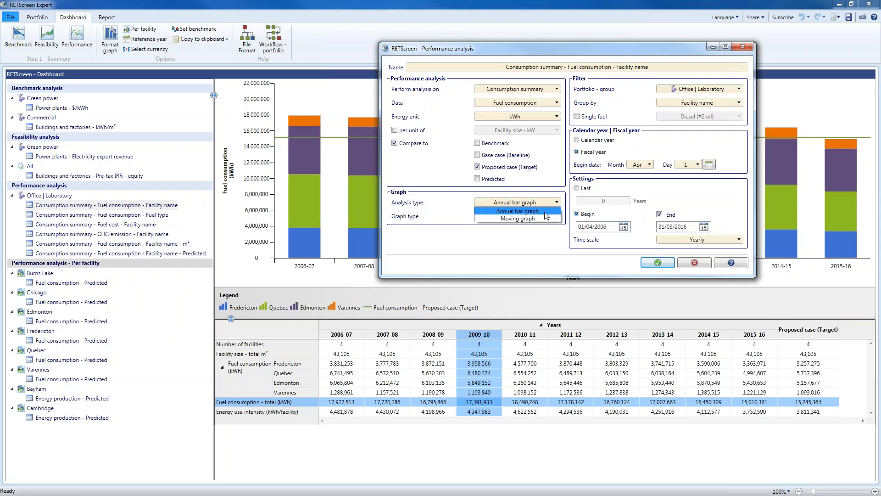
click(545, 211)
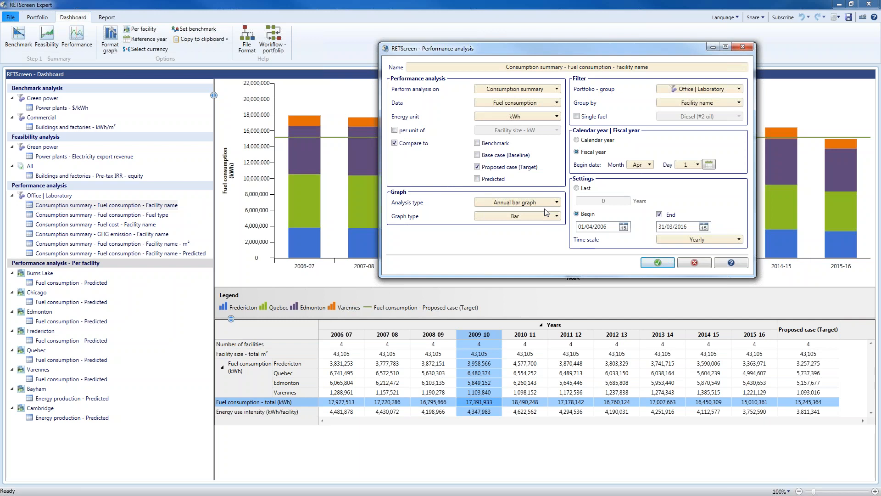
click(542, 216)
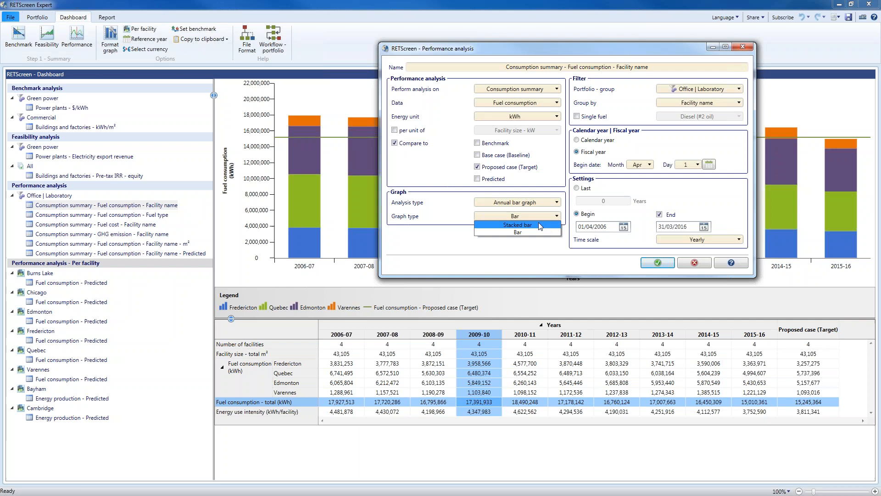
click(533, 222)
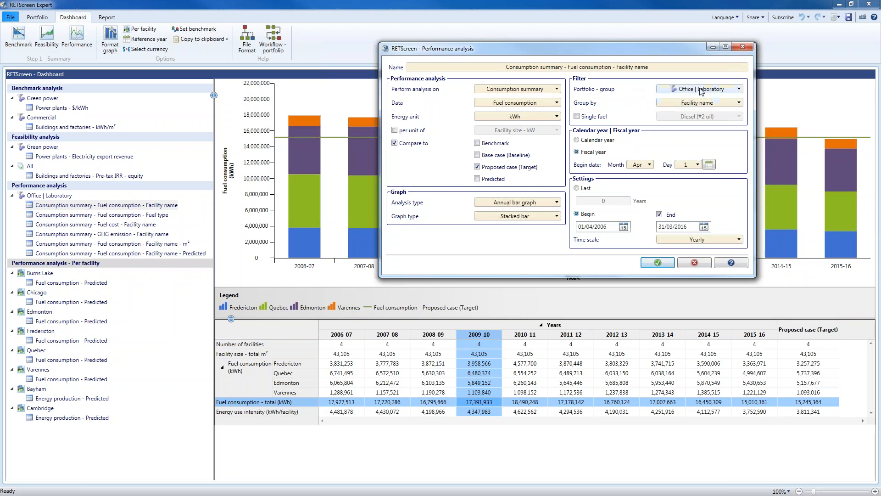
- Review the available portfolio groups and grouping criteria in the filter, keeping Office | Laboratory and Facility name
click(739, 89)
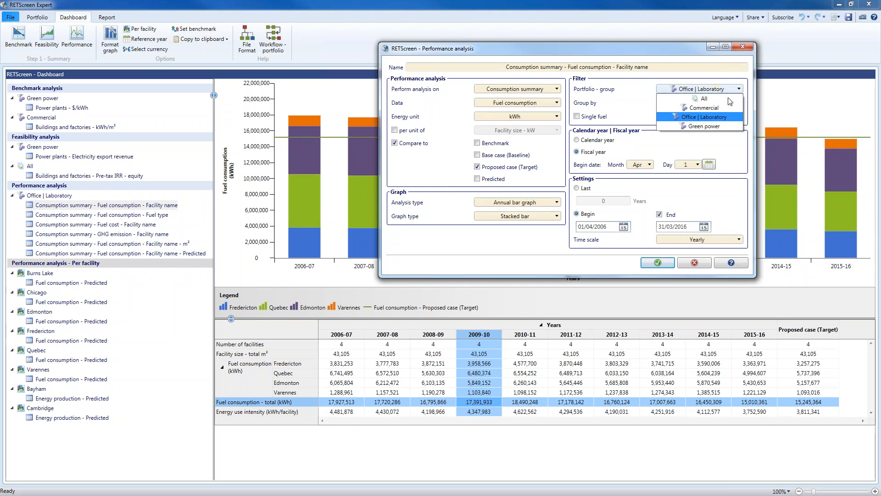
click(729, 123)
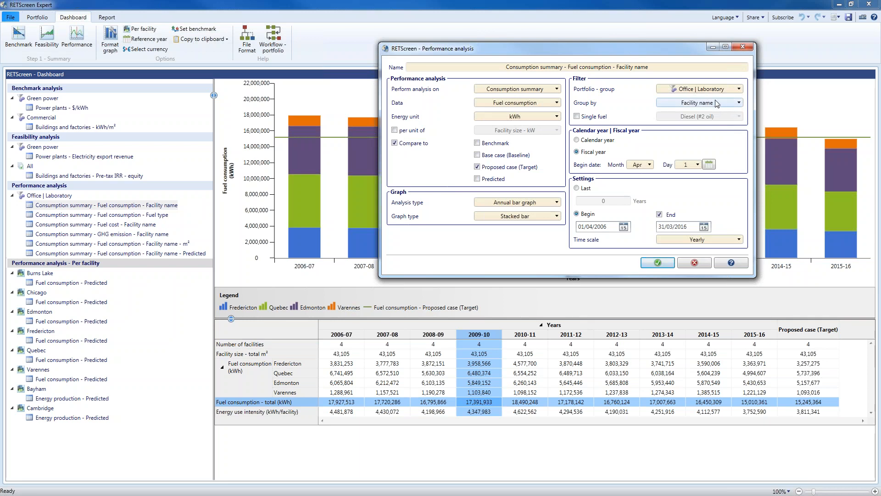
click(716, 107)
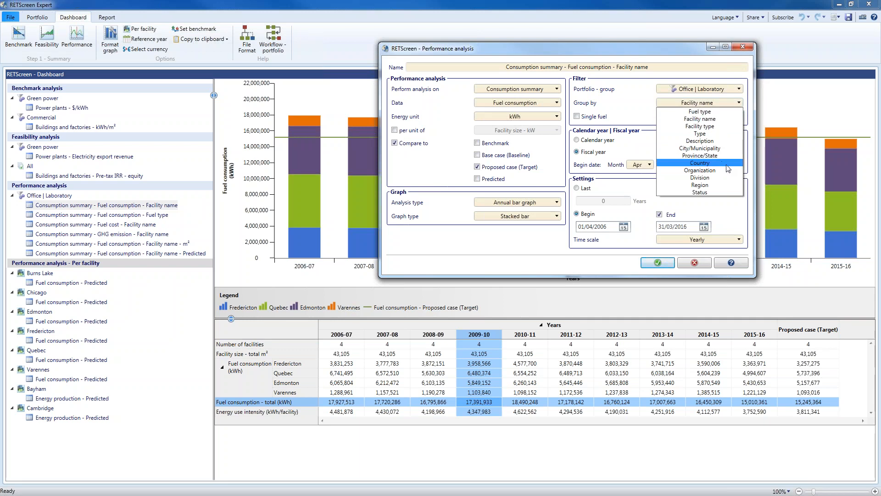
click(641, 107)
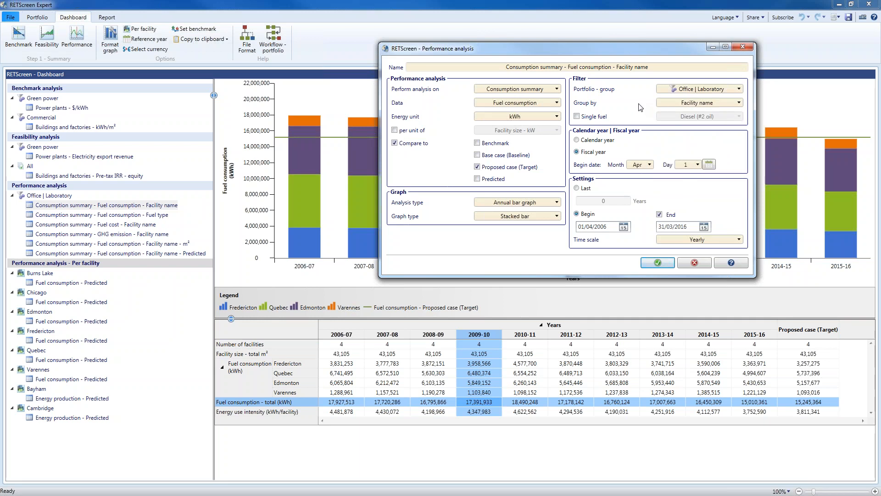
- Try filtering the analysis to a single fuel, review the available fuel types, and turn the filter off again
click(598, 117)
click(691, 116)
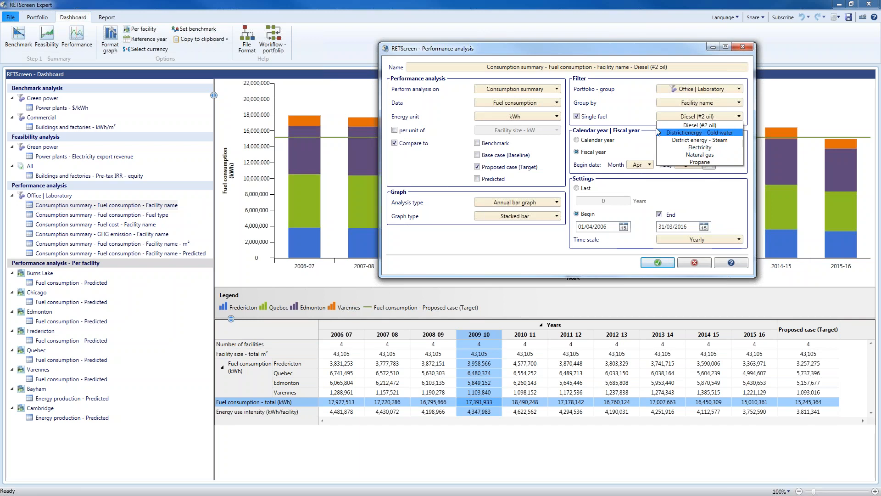
click(593, 120)
click(592, 119)
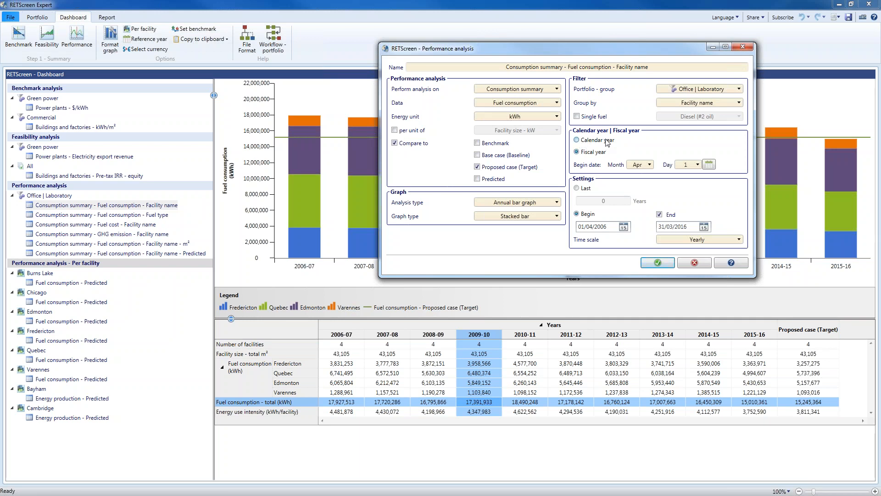
- Try limiting the period to the last years, return to the begin date of 01/04/2006, and apply the settings
click(577, 188)
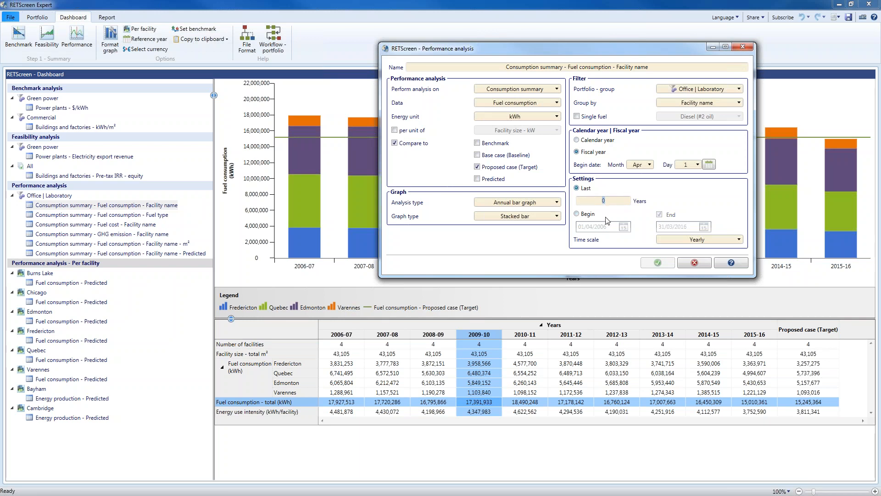
click(587, 215)
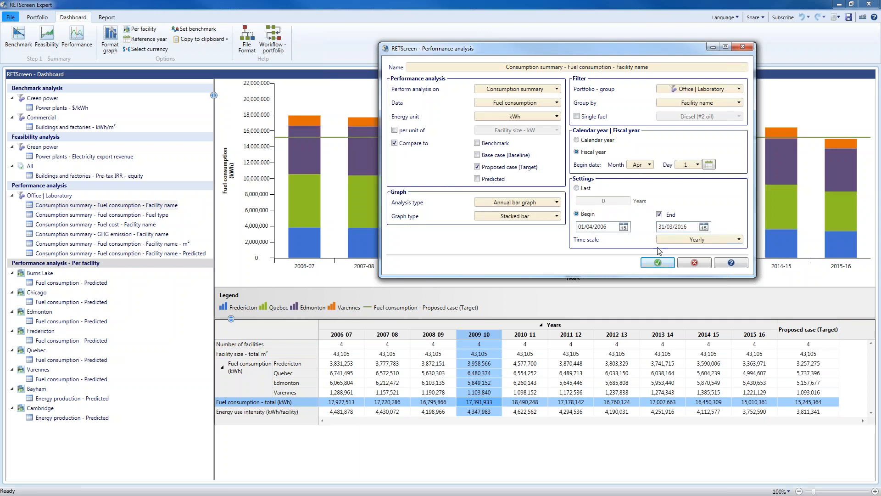
click(662, 263)
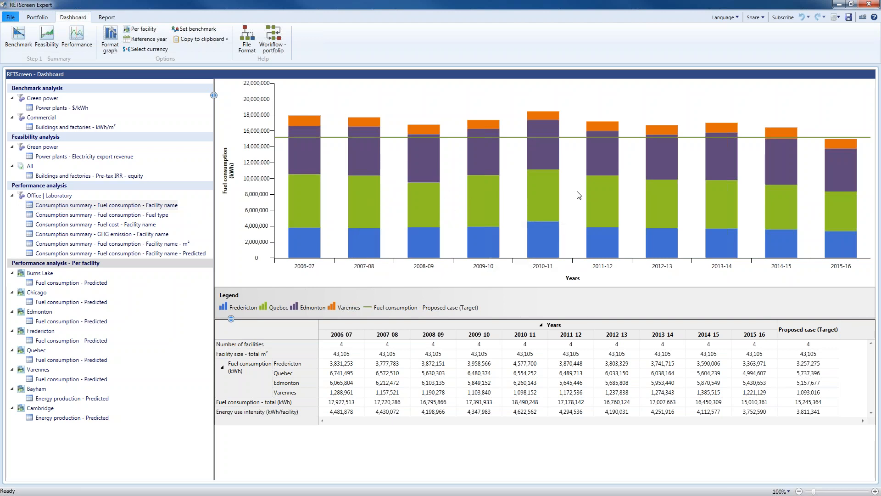
- Compare the graph with the table's Quebec consumption for 2012-13, 2015-16 and 2008-09 and Edmonton's for 2008-09
mouse_move(546, 192)
click(627, 372)
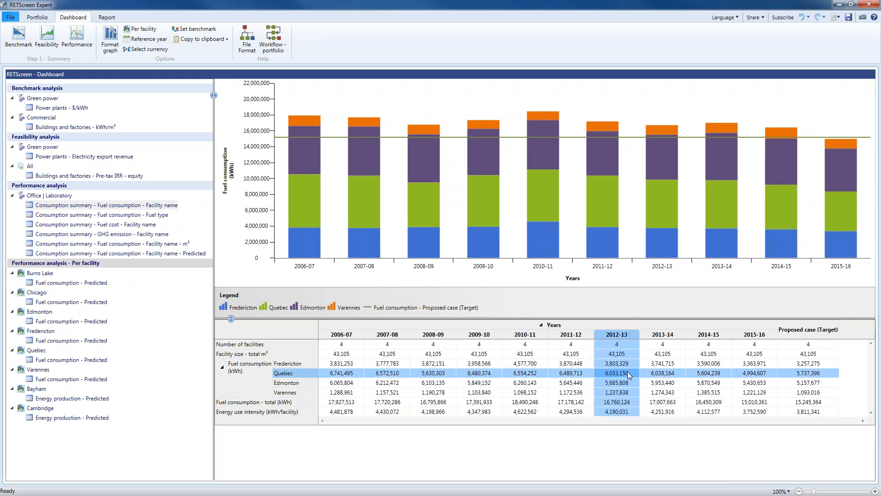
click(757, 374)
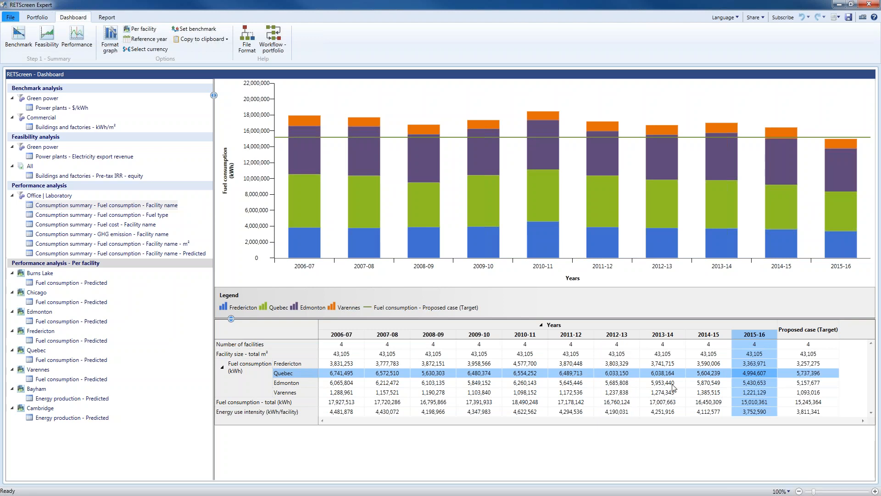
click(429, 376)
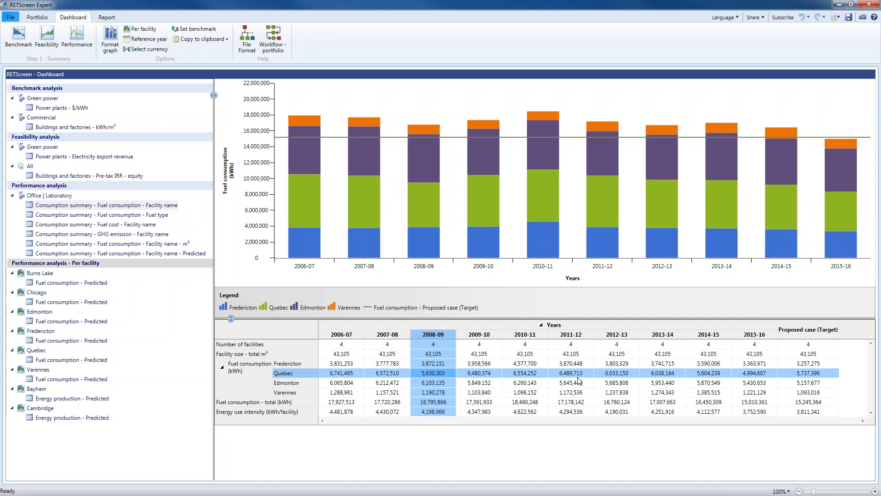
click(450, 382)
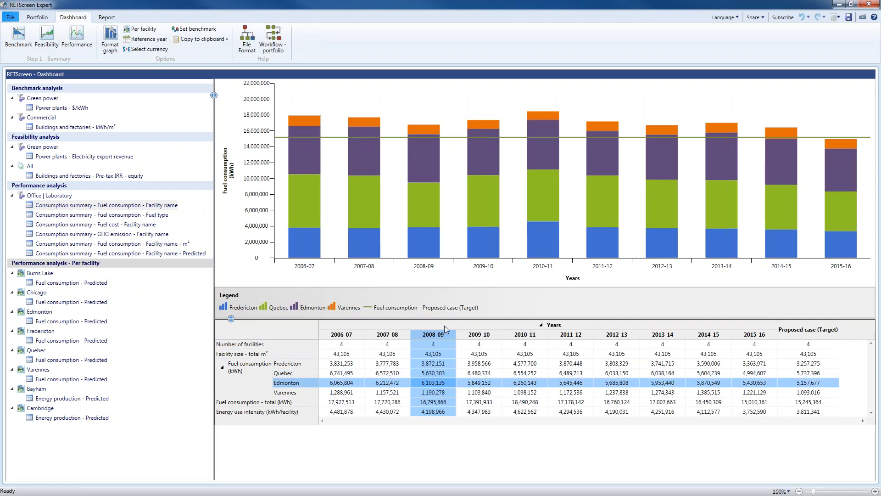
- Format the fuel consumption graph with the Bar graph type instead of stacked bars and apply it
right_click(444, 180)
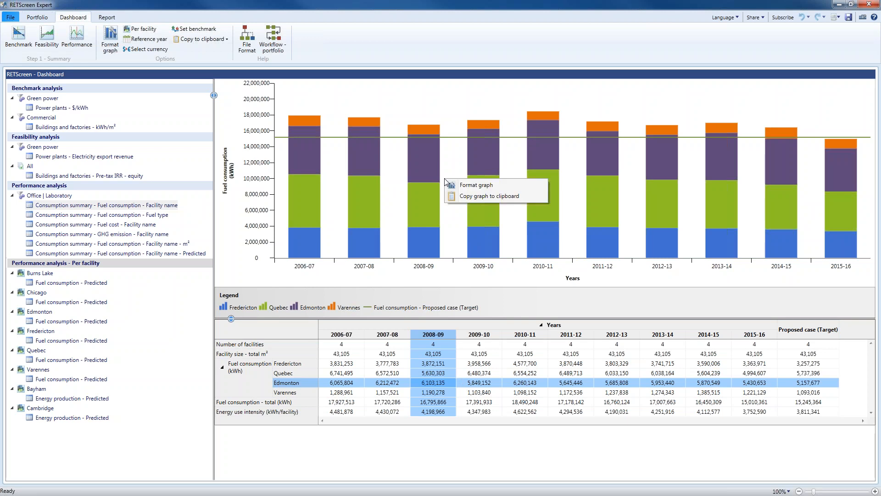
click(465, 188)
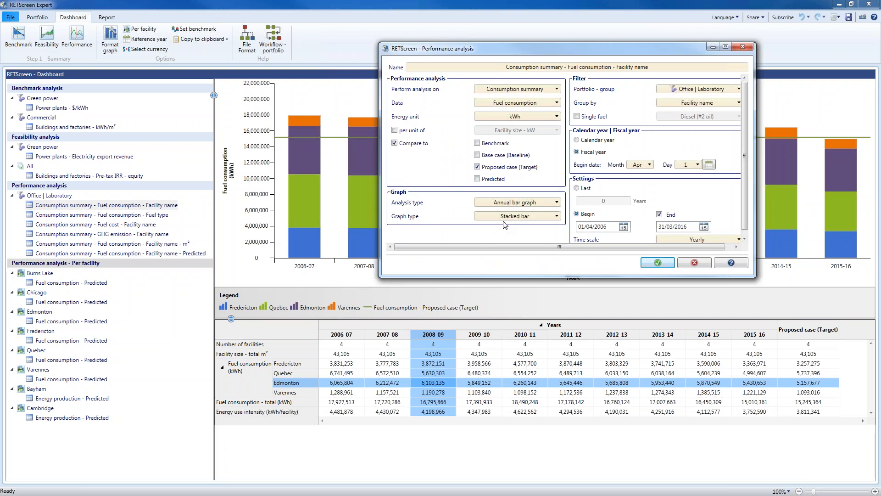
click(507, 218)
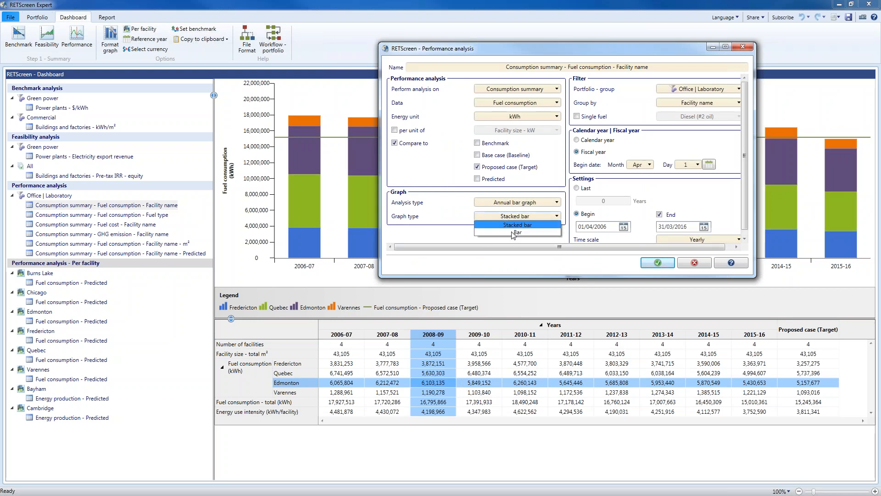
click(511, 231)
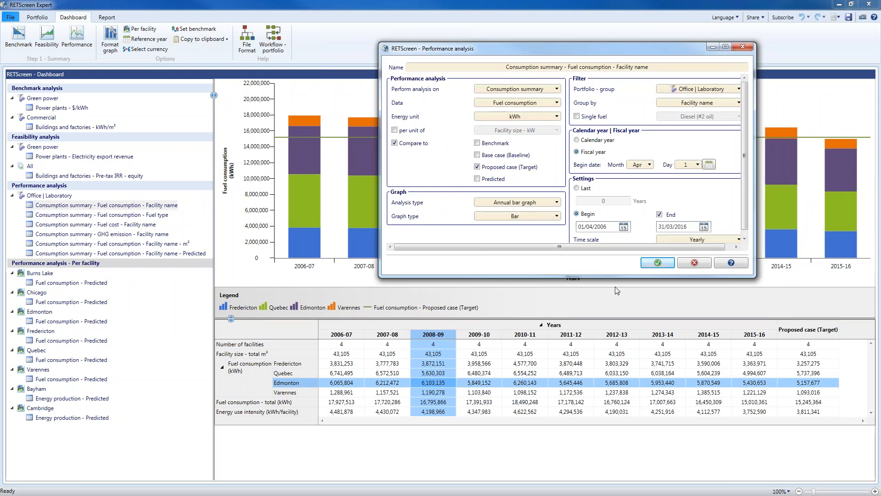
click(658, 263)
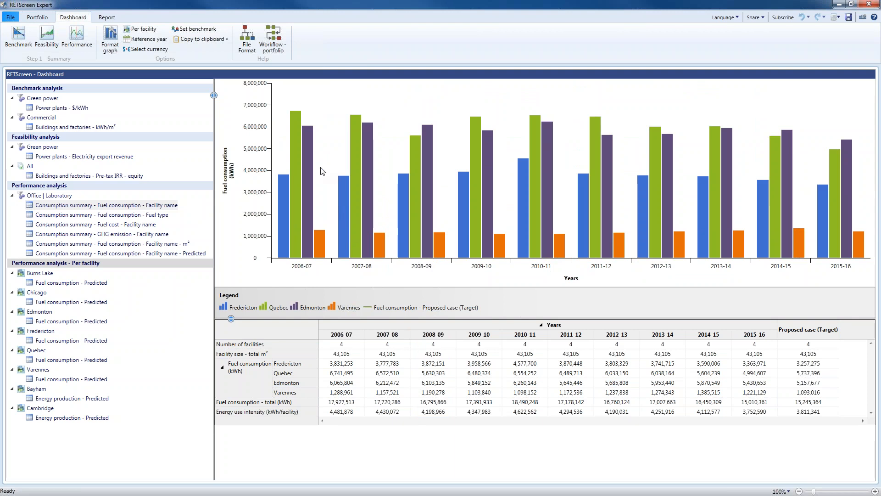
mouse_move(298, 147)
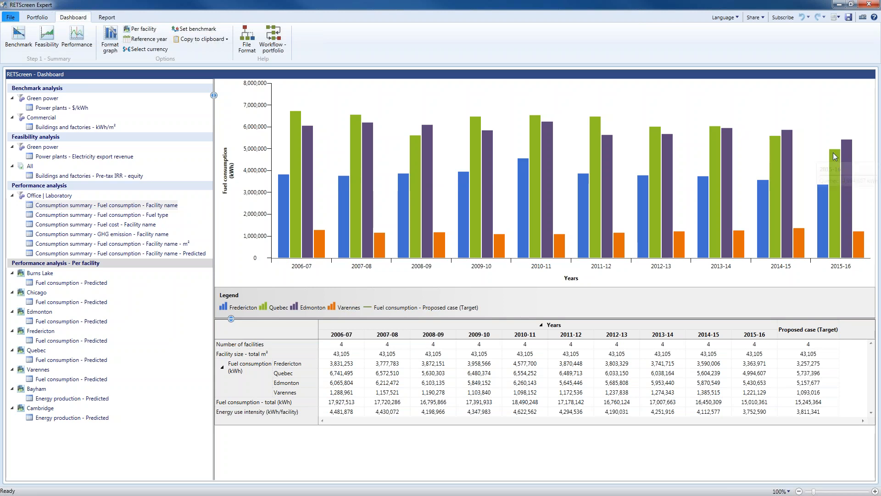
- Reformat the facilities' fuel consumption graph to show consumption per unit of facility size in m² and apply it
mouse_move(834, 153)
click(848, 153)
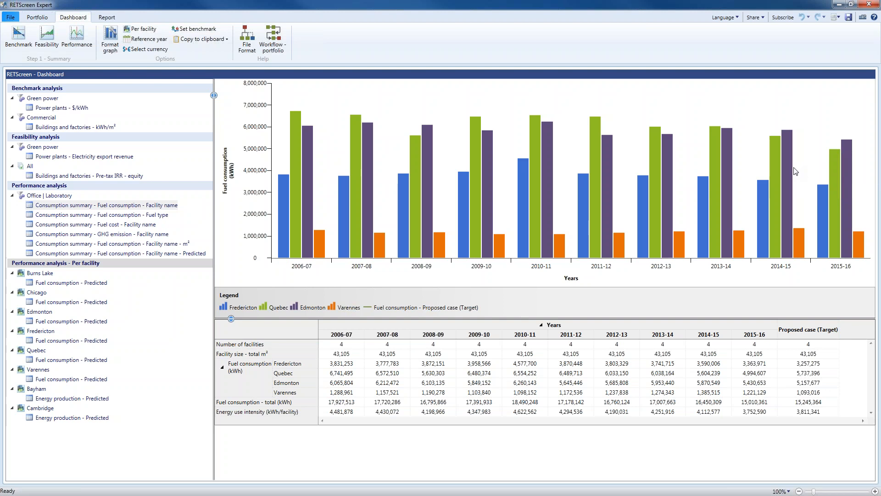
mouse_move(788, 169)
right_click(445, 149)
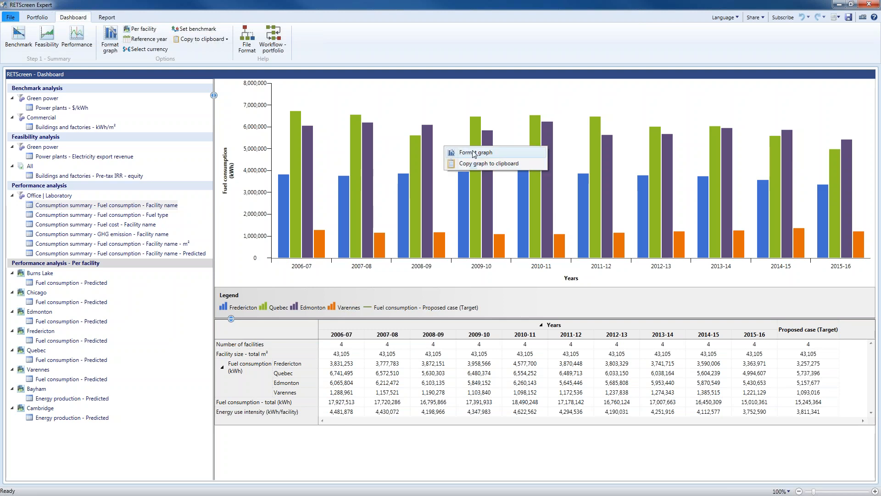
click(475, 153)
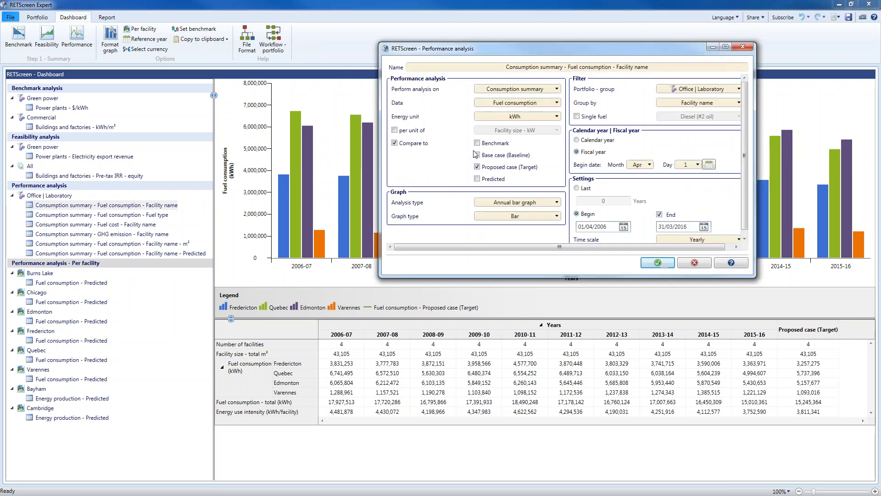
click(404, 132)
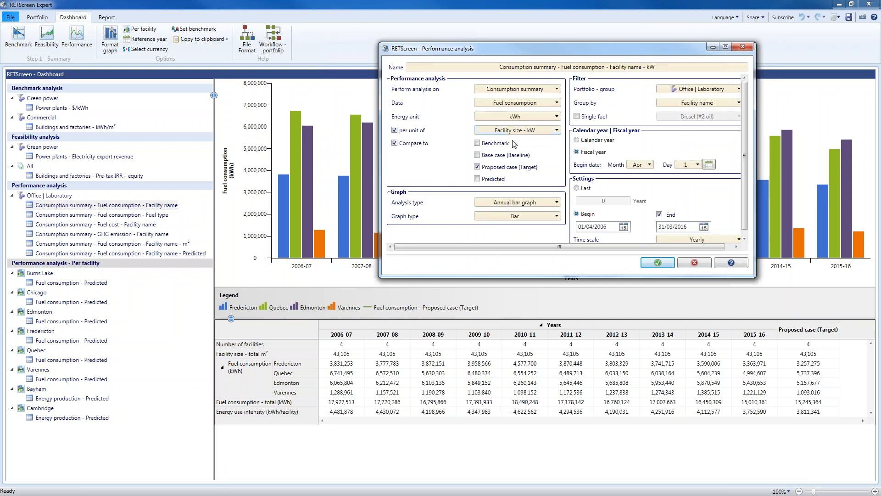
click(501, 132)
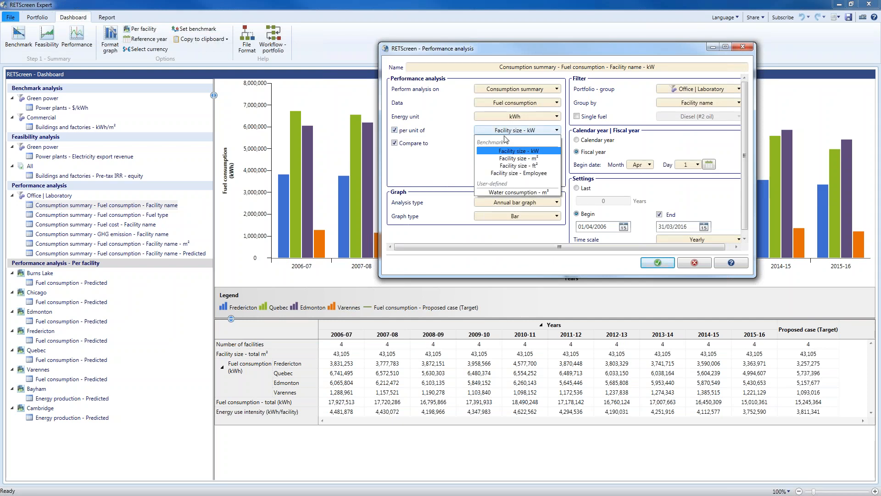
click(525, 159)
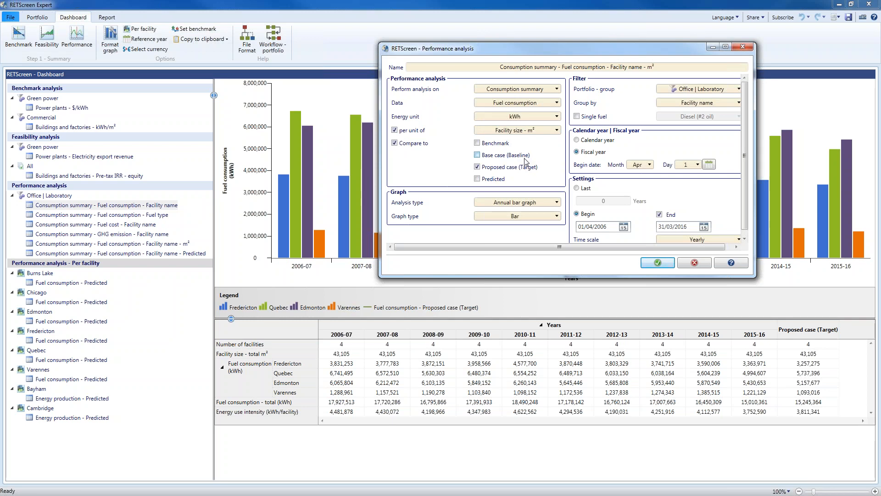
click(658, 263)
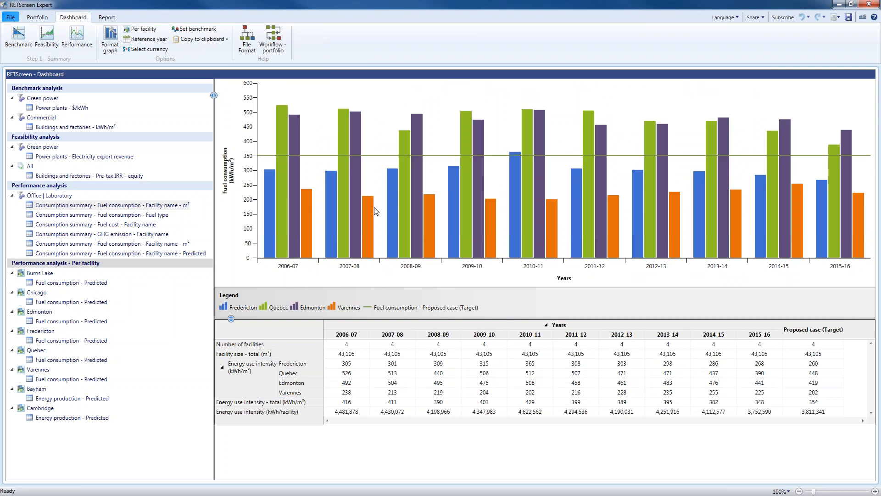
- Compare the facilities' fuel consumption per m² on the graph for 2006-07, 2007-08, 2012-13 and 2015-16
mouse_move(371, 211)
mouse_move(343, 126)
mouse_move(650, 142)
mouse_move(834, 171)
mouse_move(301, 236)
- Display the Office | Laboratory fuel consumption summary by fuel type and examine the 2007-08 breakdown
click(112, 216)
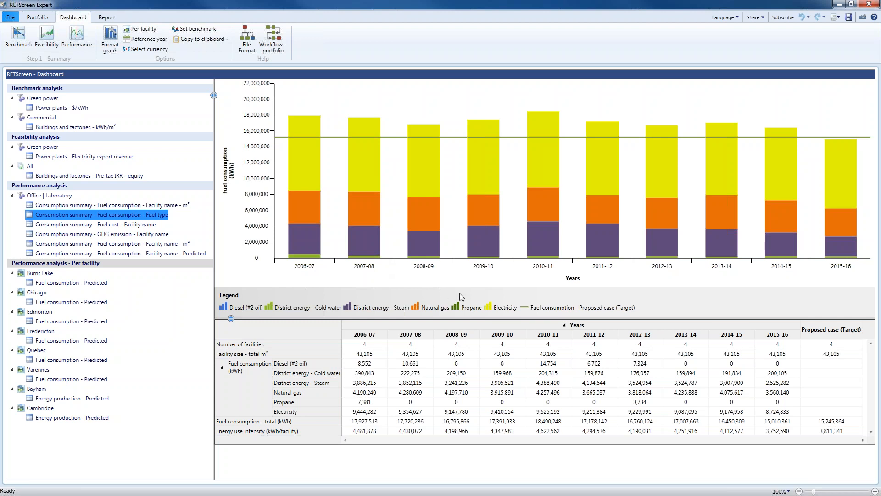
mouse_move(370, 167)
mouse_move(359, 203)
- Review the grouping options in the fuel type graph's format settings, keep Fuel type, and close without applying
click(110, 43)
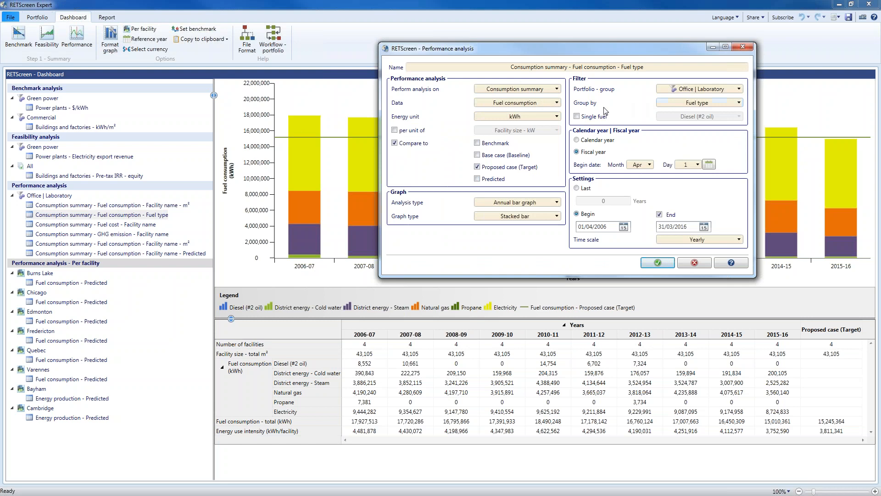
click(739, 104)
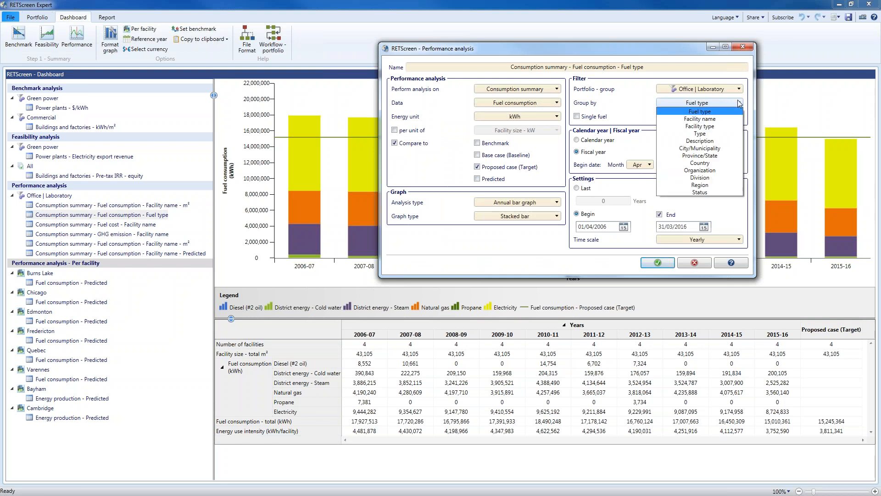
click(729, 111)
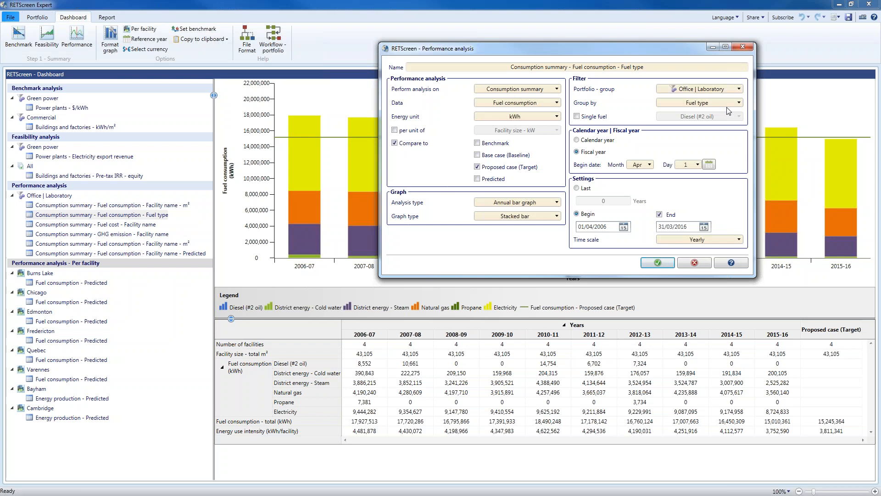
click(700, 262)
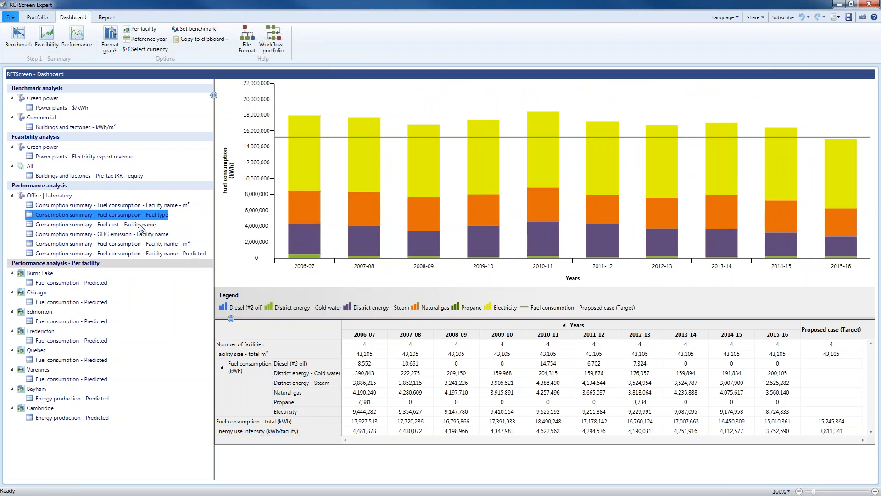
- Display the fuel cost summary by facility name and examine the cost breakdown for 2008-09 and 2015-16
click(140, 225)
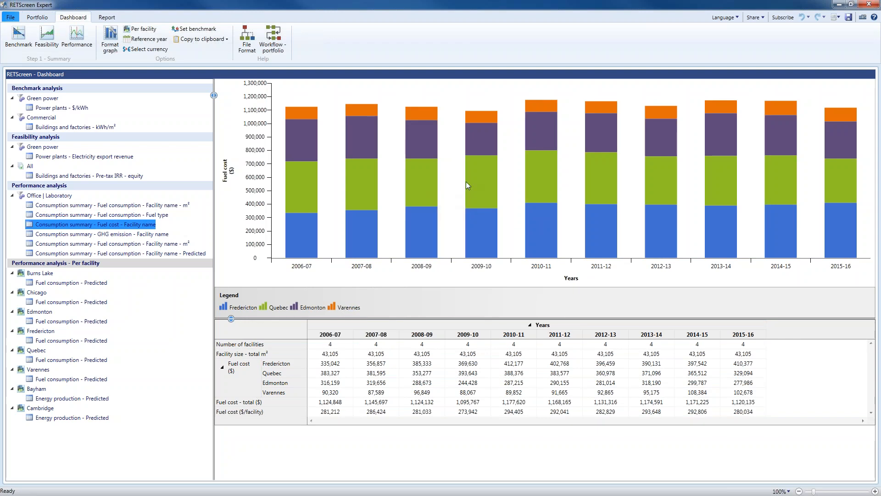
mouse_move(431, 183)
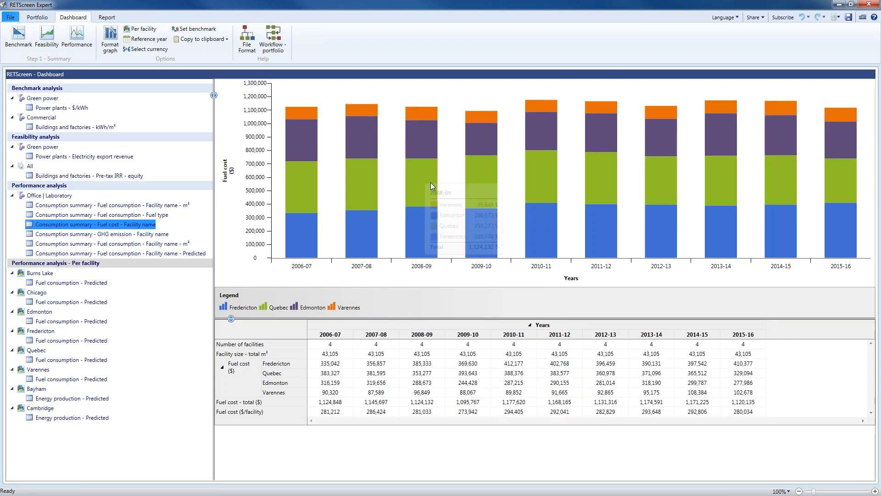
mouse_move(428, 204)
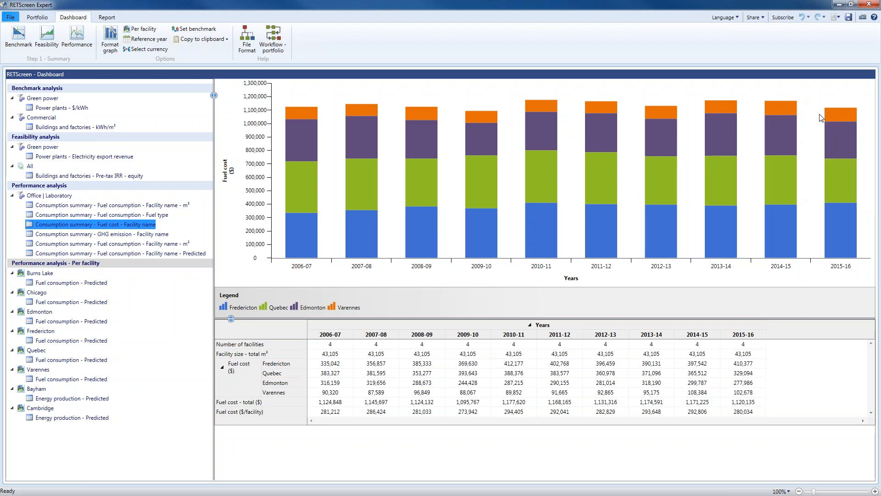
mouse_move(838, 114)
- Examine the GHG emission summary by facility name for 2010-11, and revisit the fuel cost and fuel type summaries
click(119, 234)
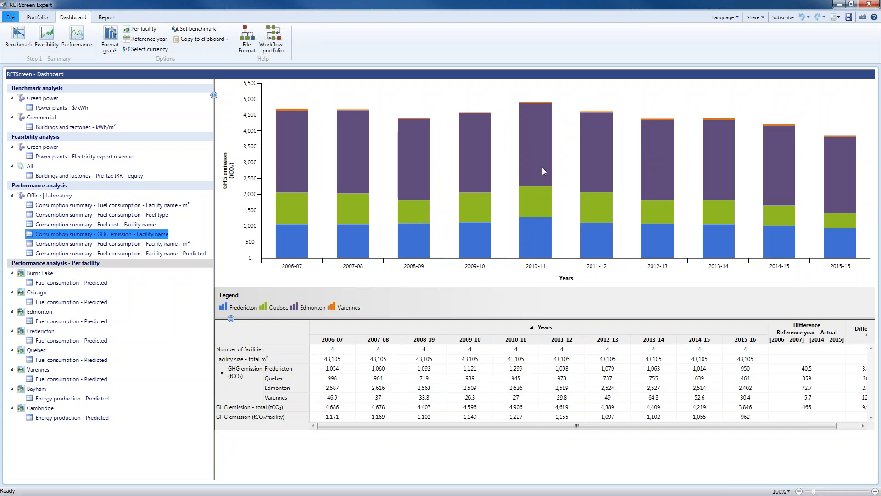
mouse_move(542, 167)
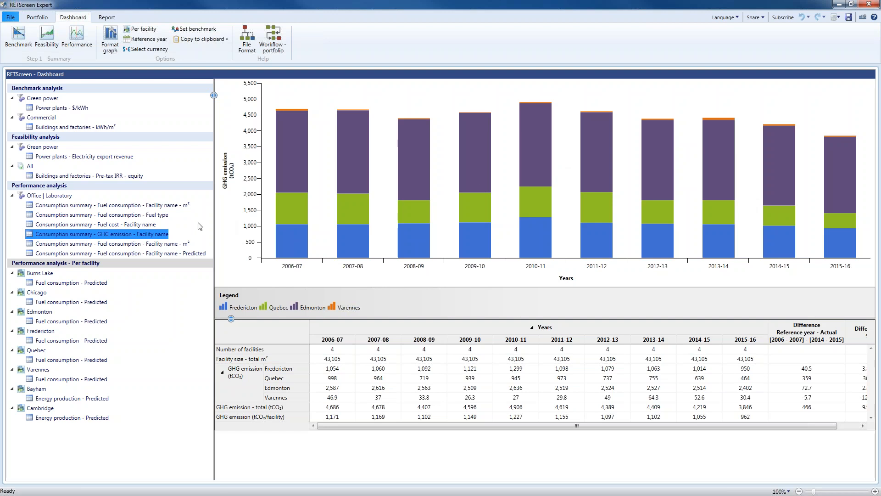
click(139, 226)
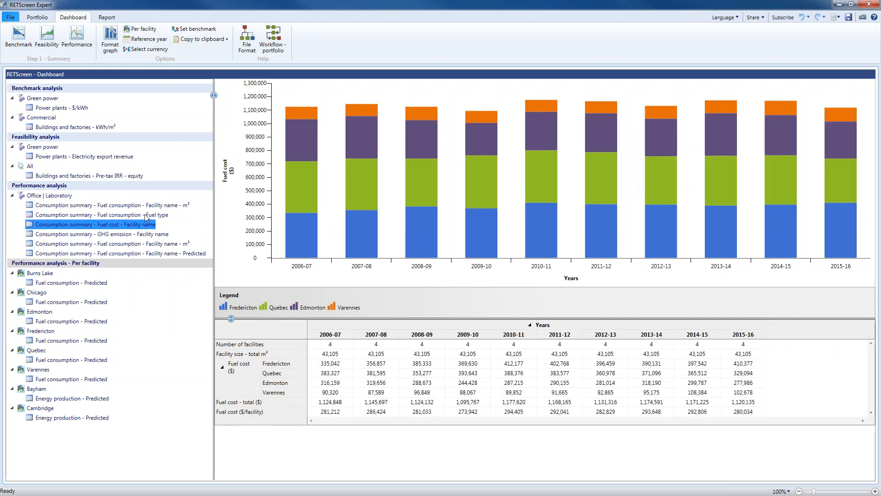
click(146, 216)
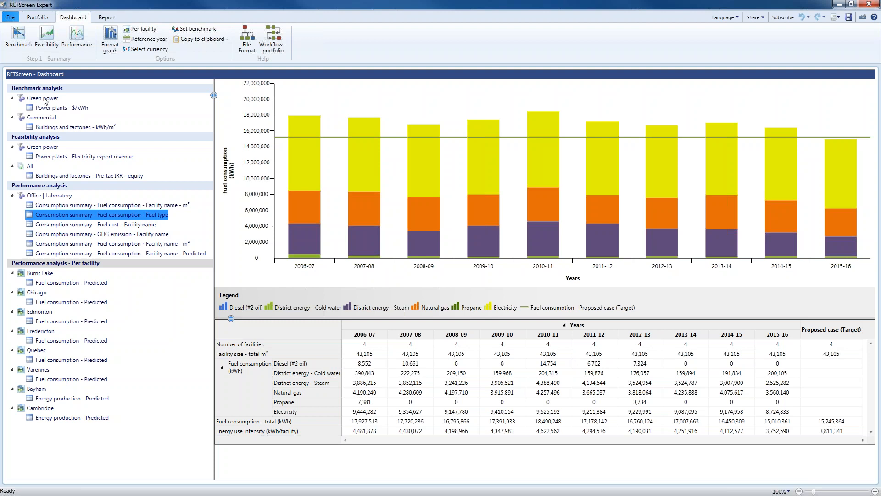
- Start a new performance analysis of fuel consumption by facility name and set it to compare with Predicted values
click(77, 37)
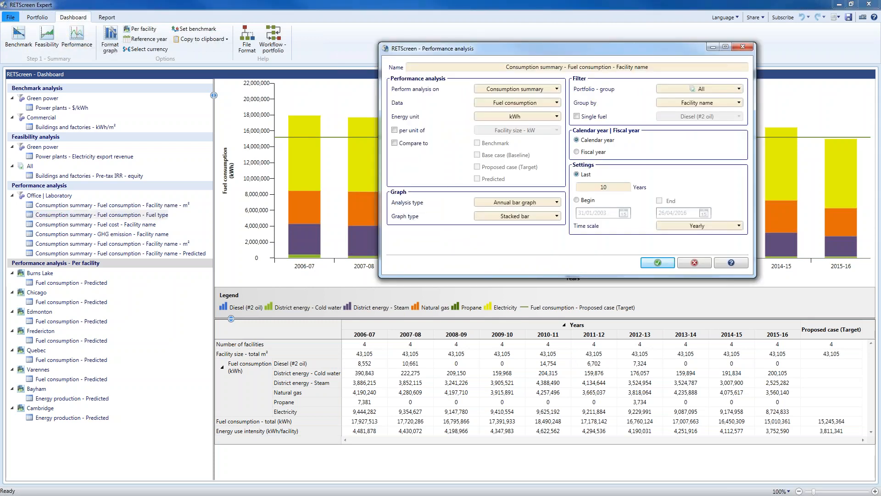
drag(450, 52, 355, 55)
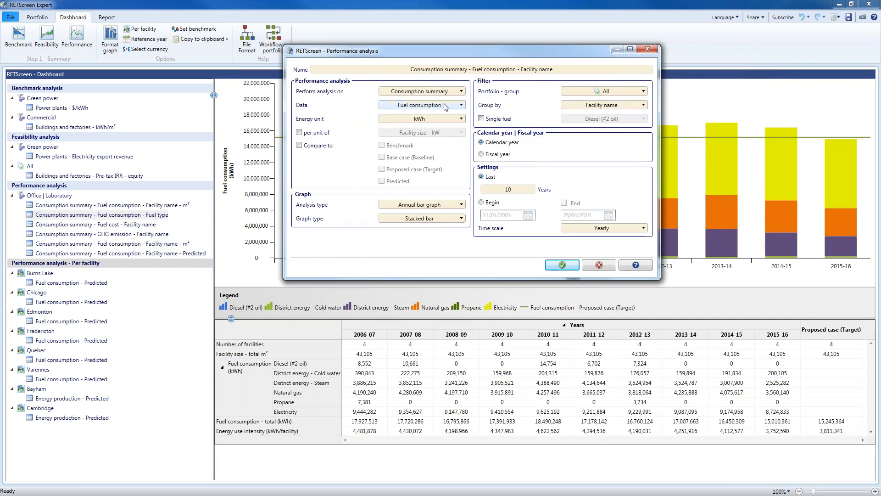
click(315, 150)
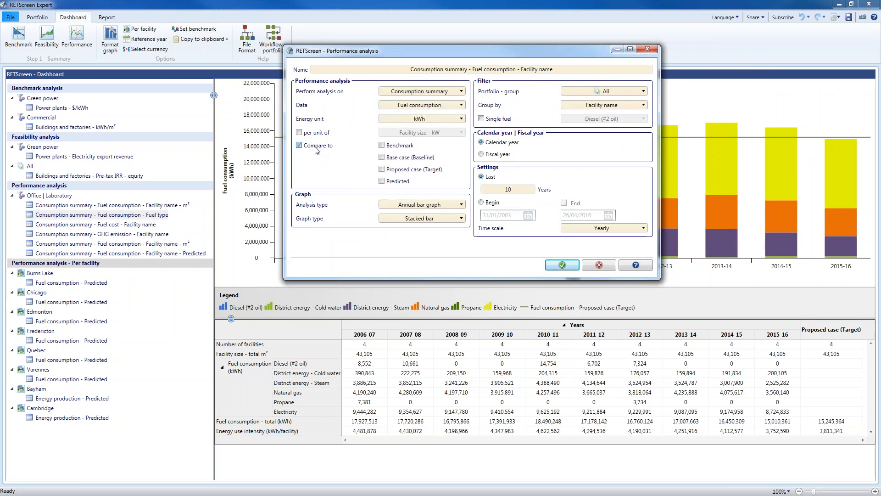
click(404, 183)
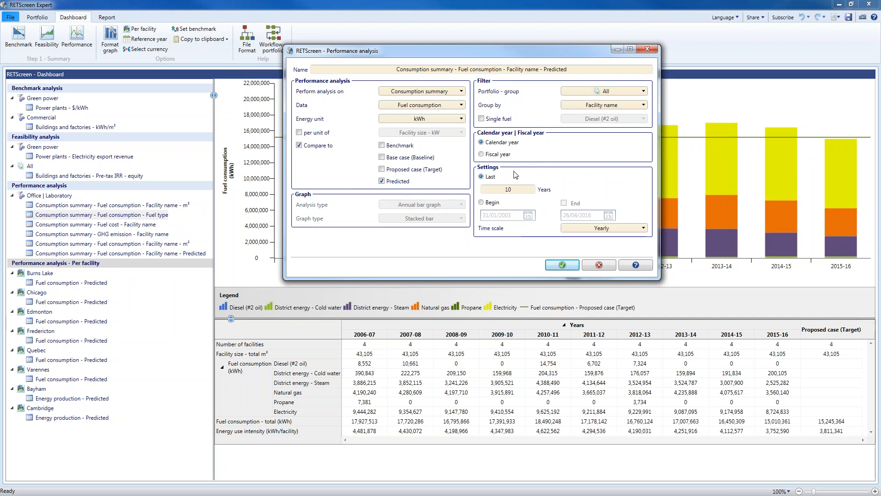
- Limit the new analysis to the Office | Laboratory group and base it on the fiscal year
click(599, 92)
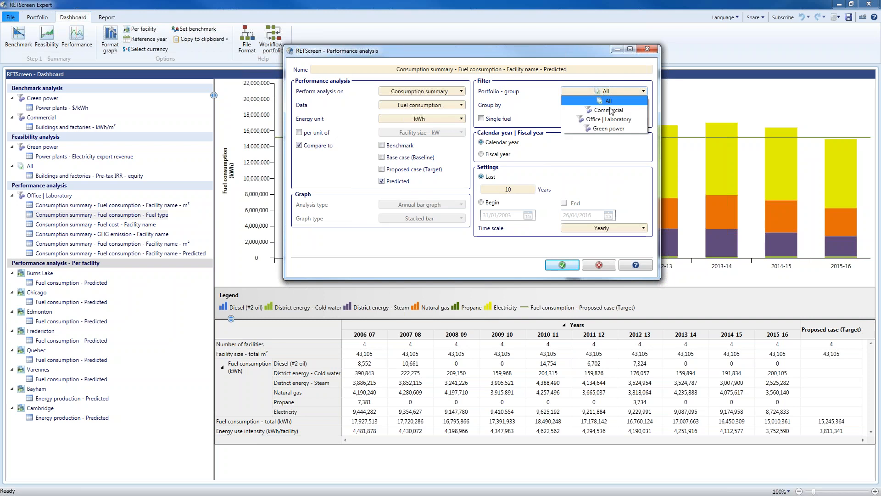
click(603, 120)
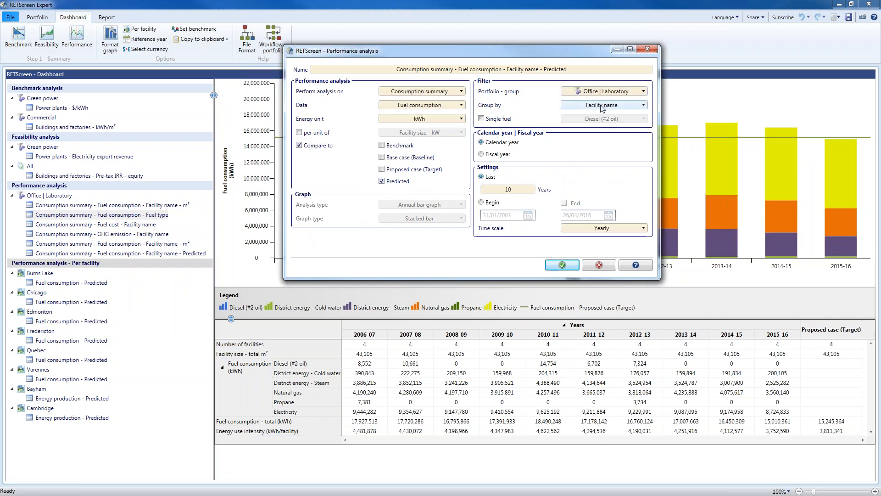
click(500, 156)
click(553, 167)
click(545, 198)
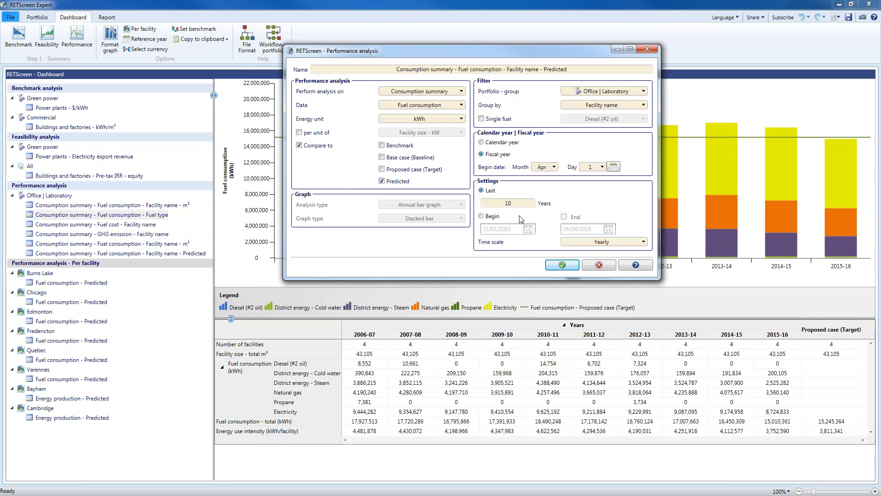
- Switch the analysis period to a begin date and set it to 01/04/2006
click(492, 221)
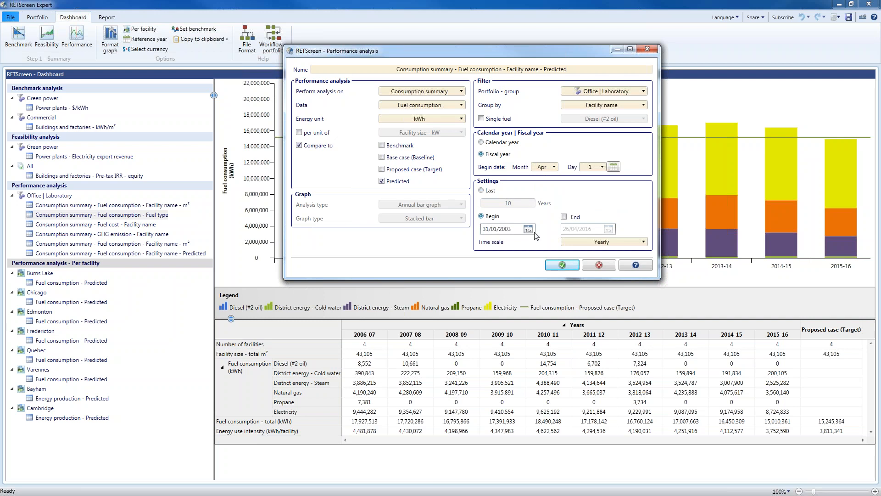
click(528, 229)
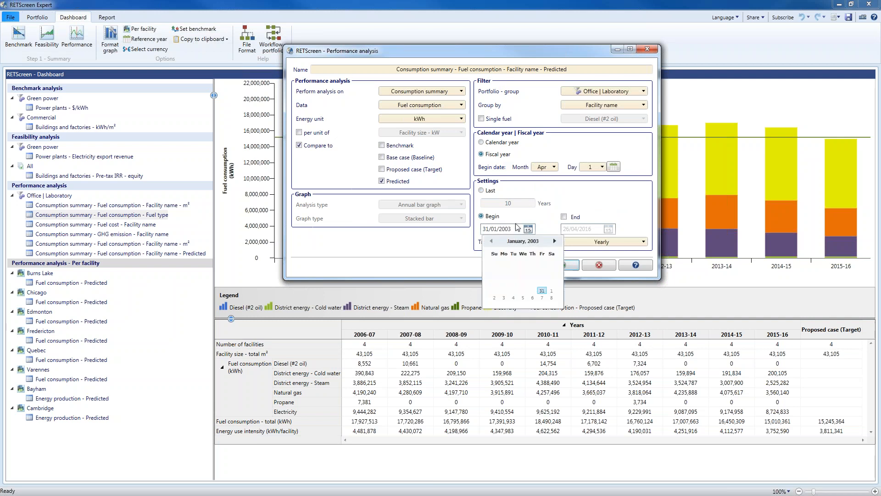
click(532, 242)
click(556, 241)
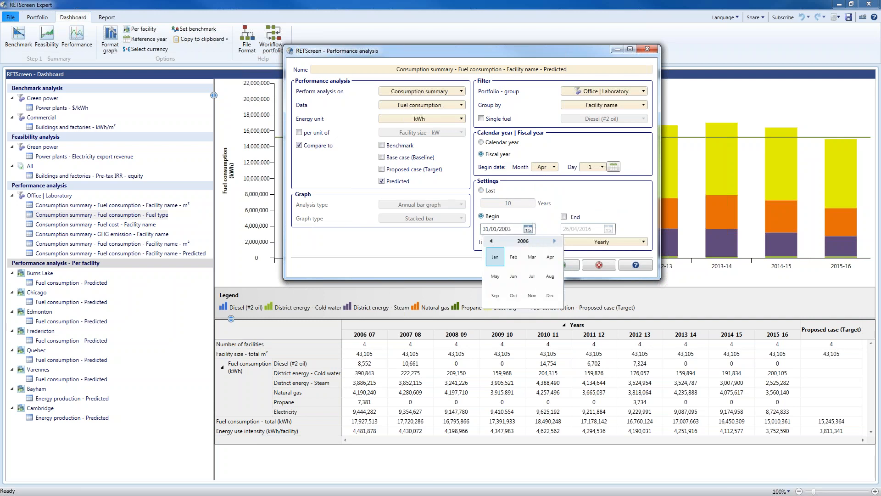
click(551, 257)
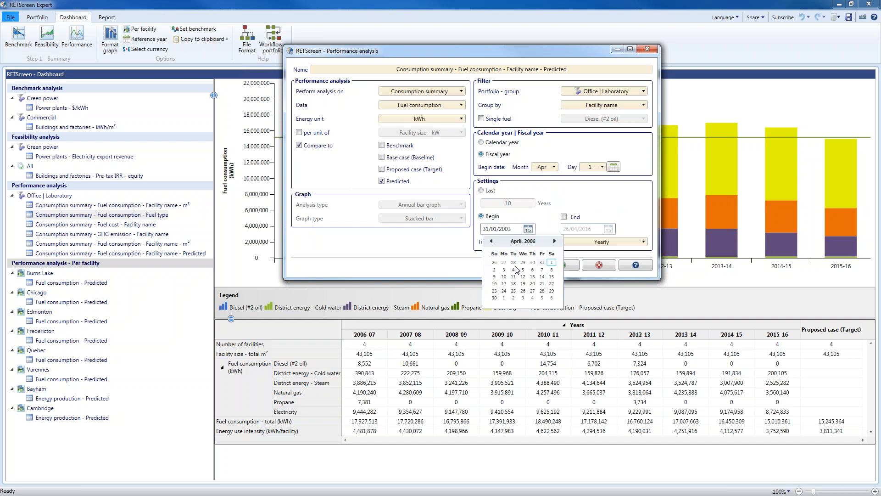
click(552, 264)
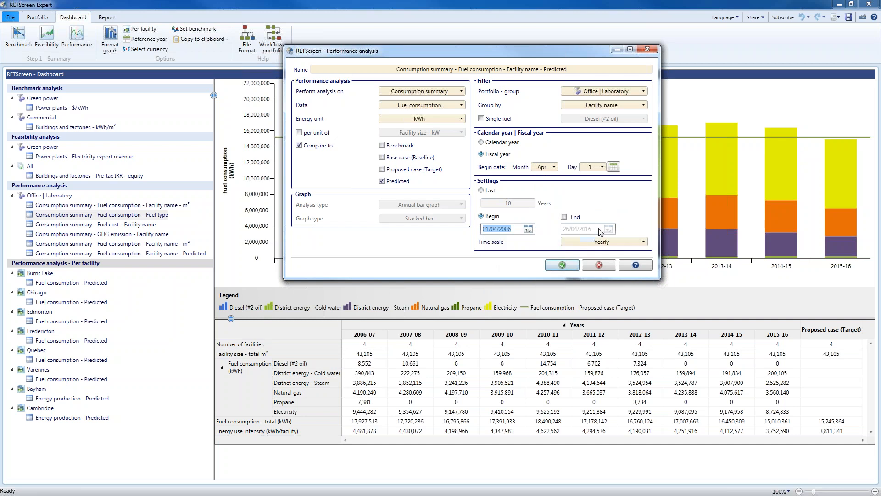
- Enable the end date, set it to 31/03/2016, and create the predicted fuel consumption analysis
click(565, 216)
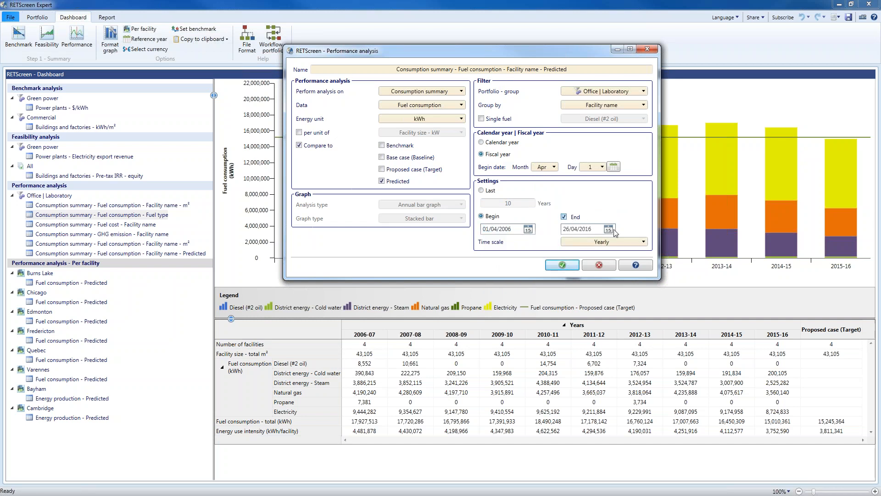
click(609, 229)
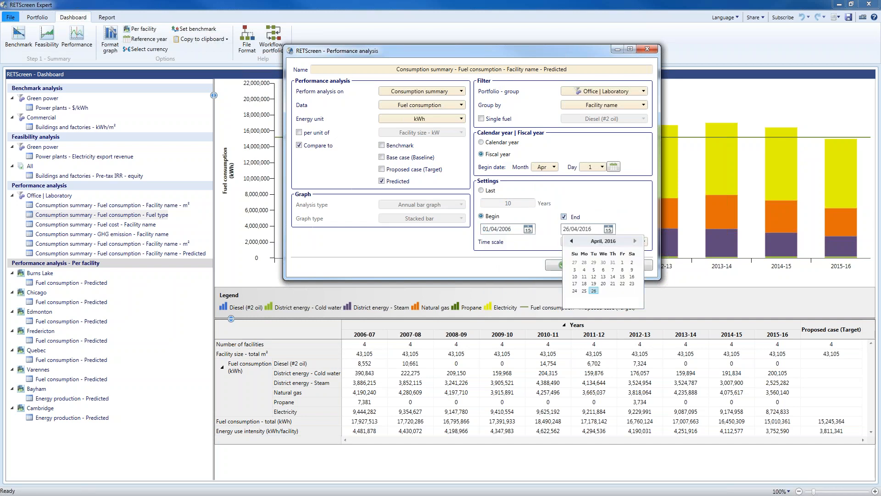
click(613, 262)
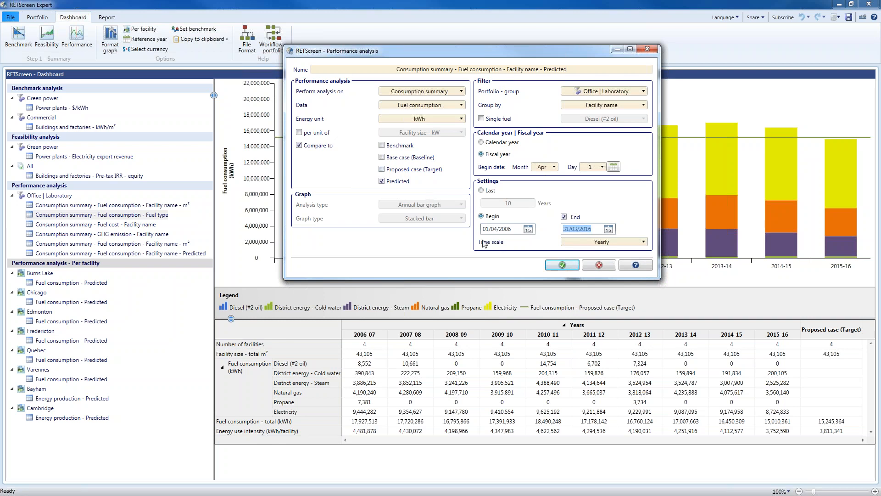
click(566, 266)
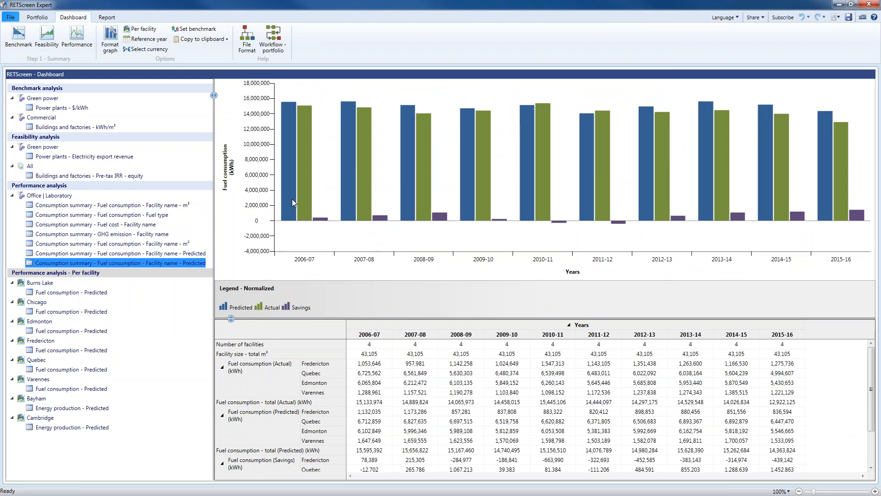
- Compare the 2006-07 predicted, actual and savings bars with the actual and predicted fuel consumption rows in the table
mouse_move(289, 200)
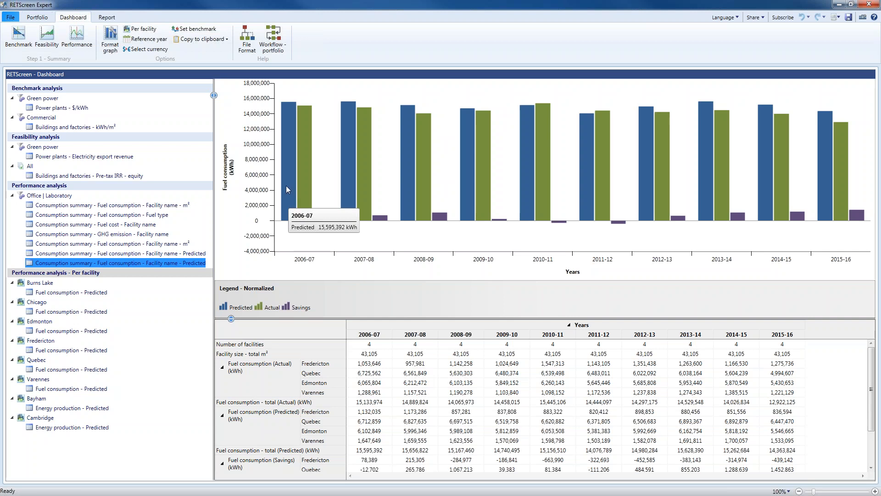
mouse_move(304, 166)
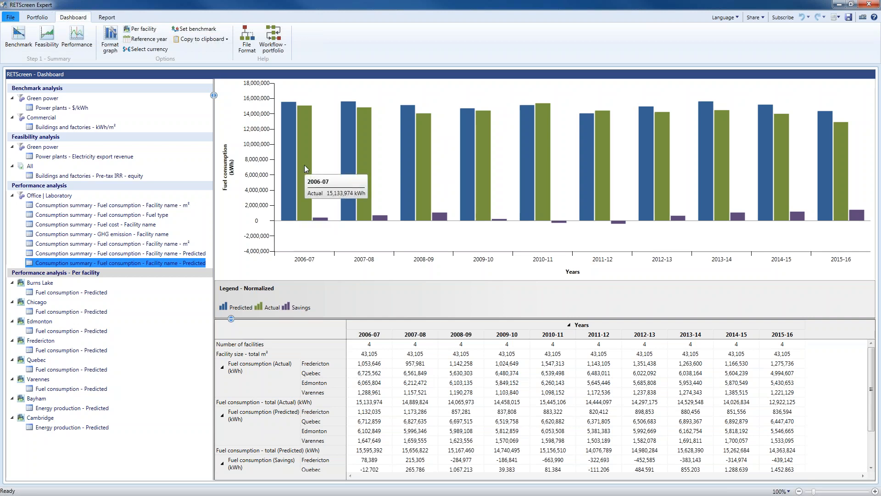
mouse_move(323, 224)
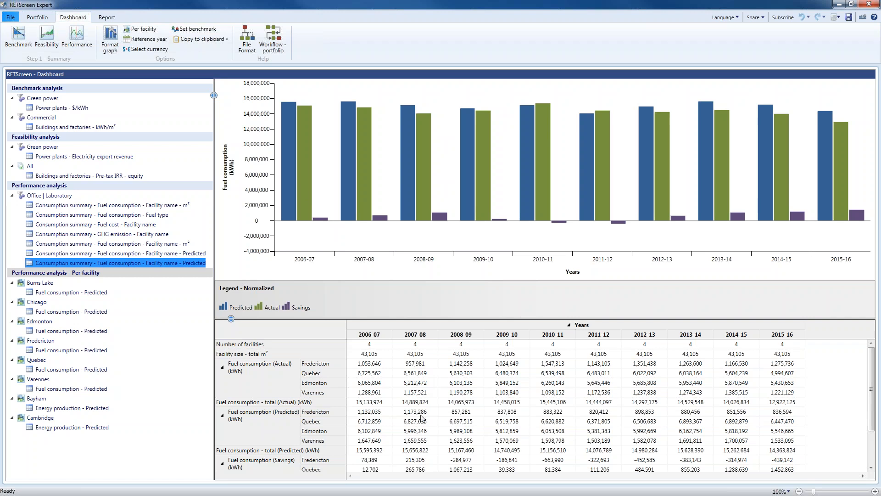
click(281, 365)
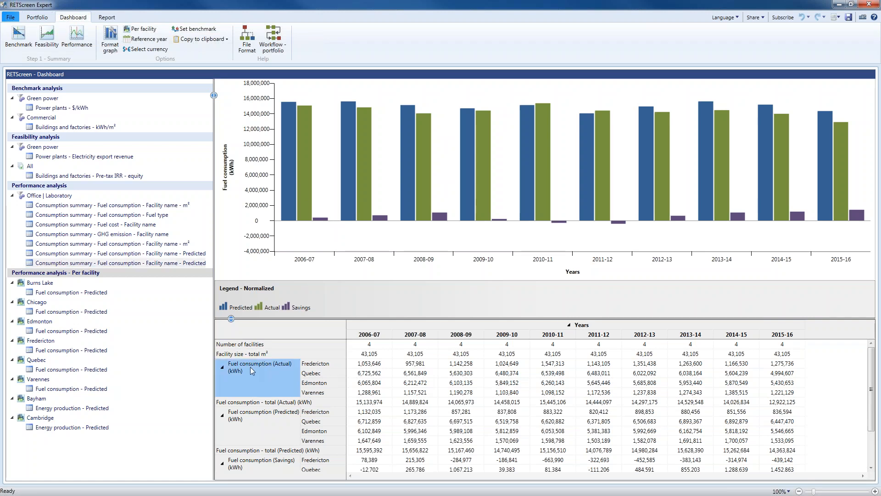
click(267, 415)
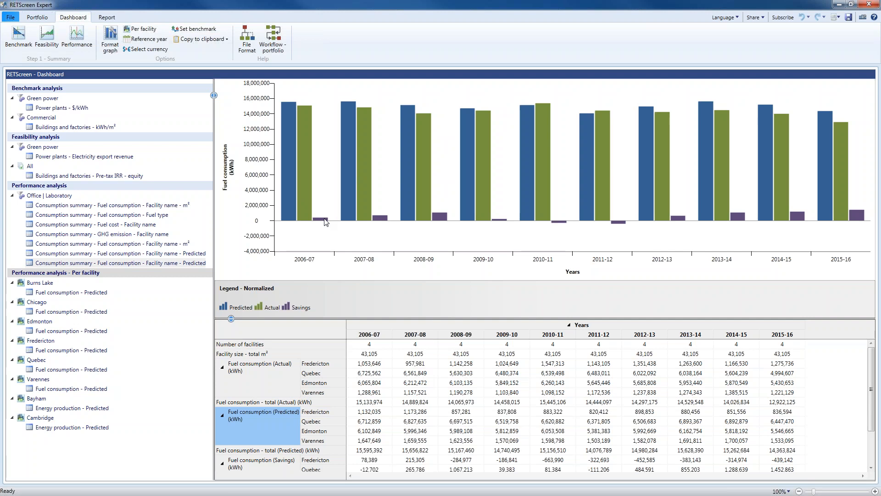
- Examine the yearly savings bars of the Office | Laboratory graph and the 2015-16 savings percentage in its table
mouse_move(387, 222)
mouse_move(565, 224)
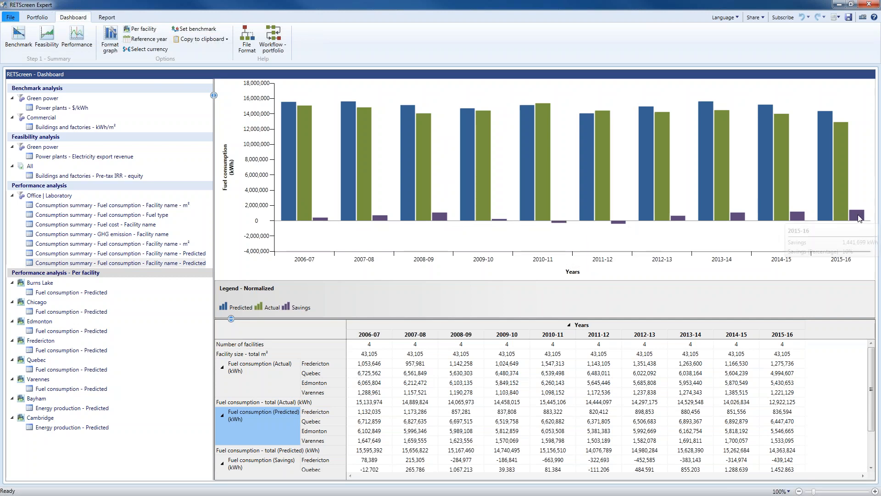
mouse_move(862, 215)
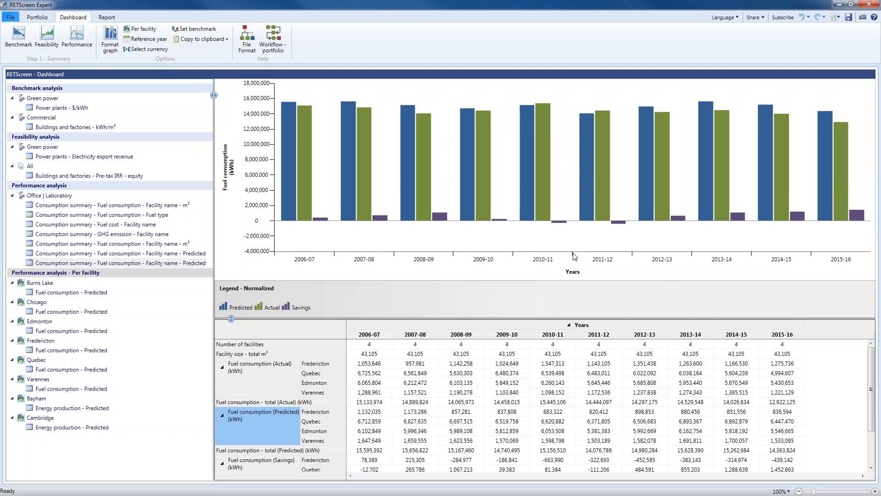
mouse_move(527, 193)
drag(872, 370, 828, 434)
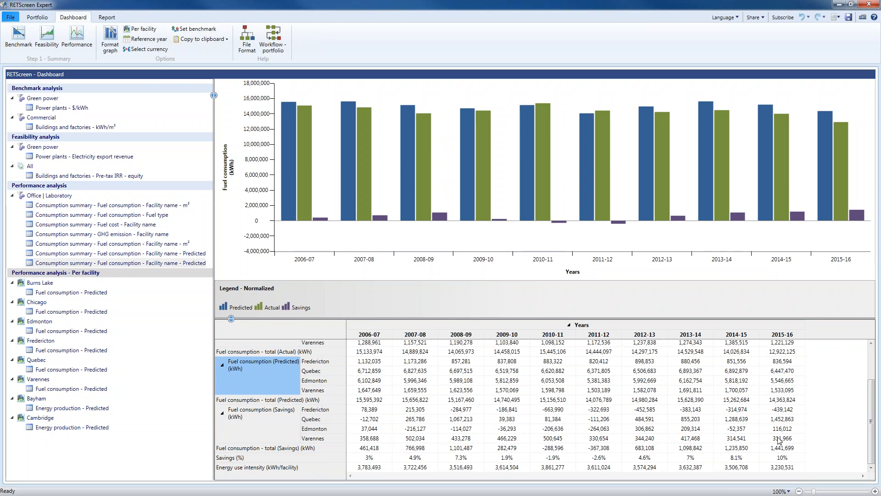
click(788, 458)
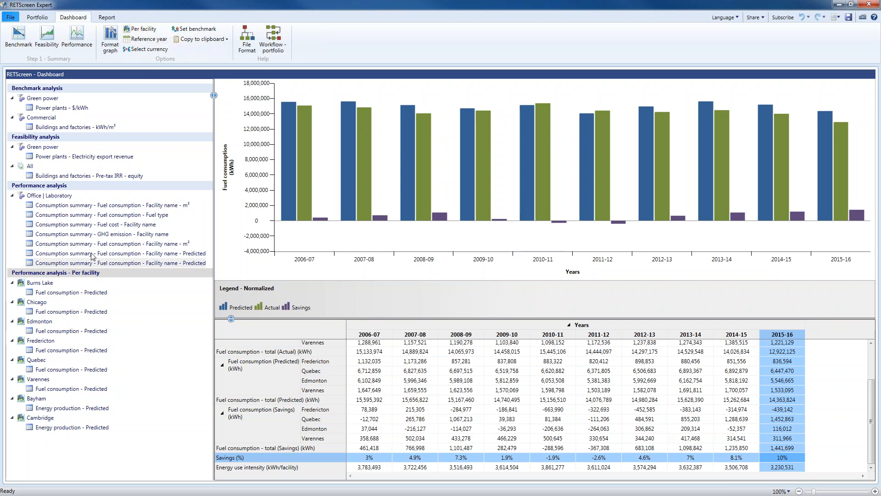
- Open the Varennes predicted fuel consumption analysis and examine its 2007-08 actual and savings bars
click(58, 390)
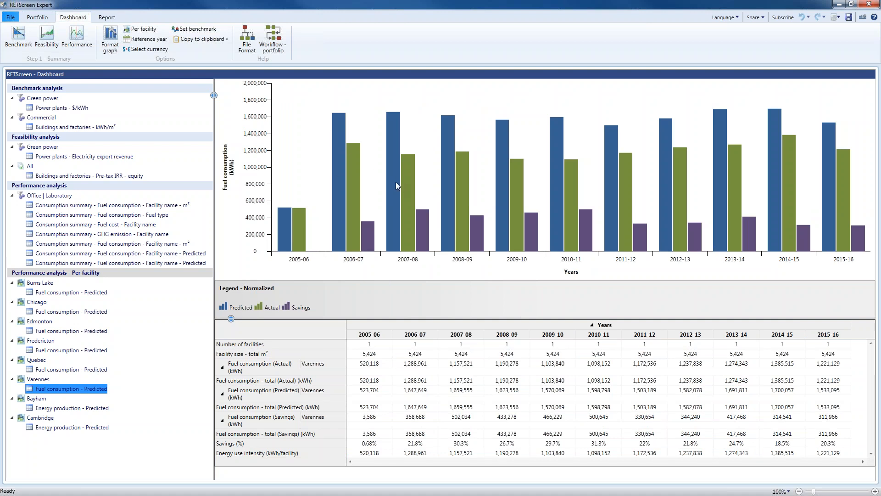
mouse_move(407, 191)
mouse_move(418, 233)
click(145, 34)
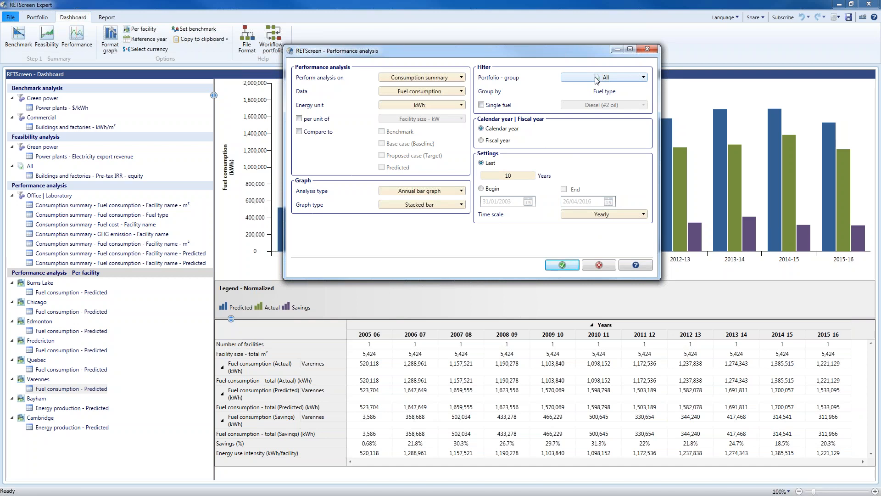
click(599, 266)
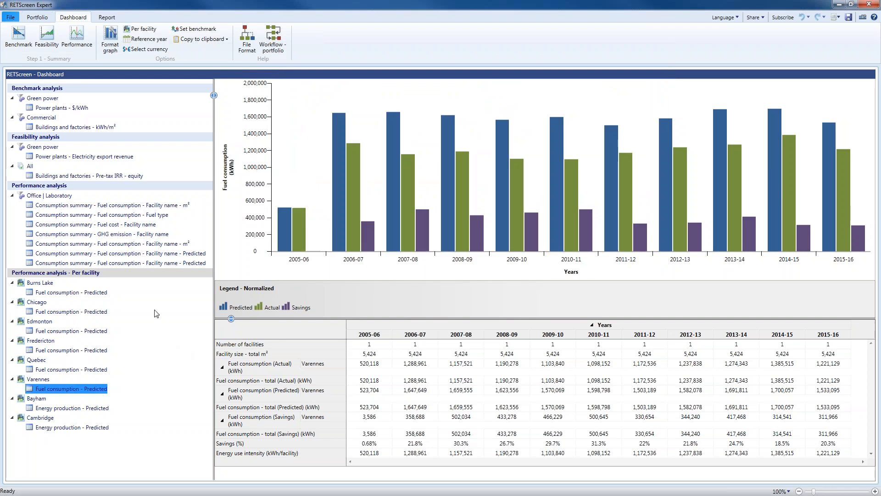
click(164, 254)
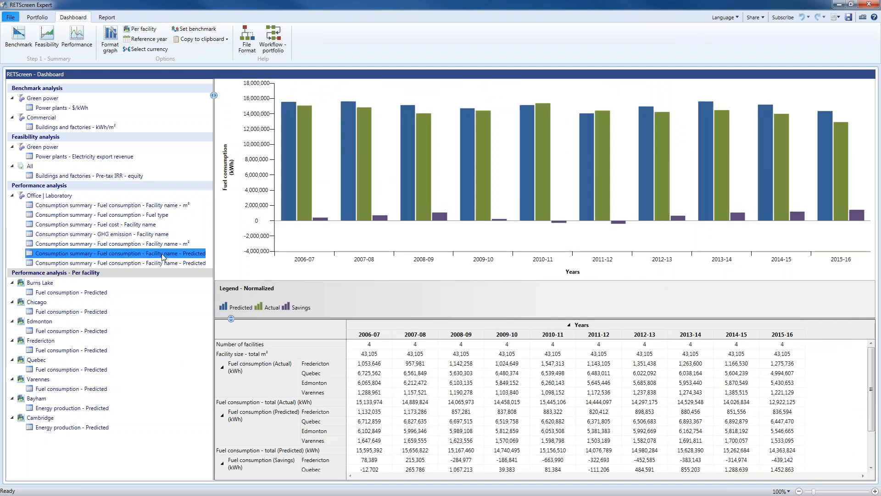
click(83, 389)
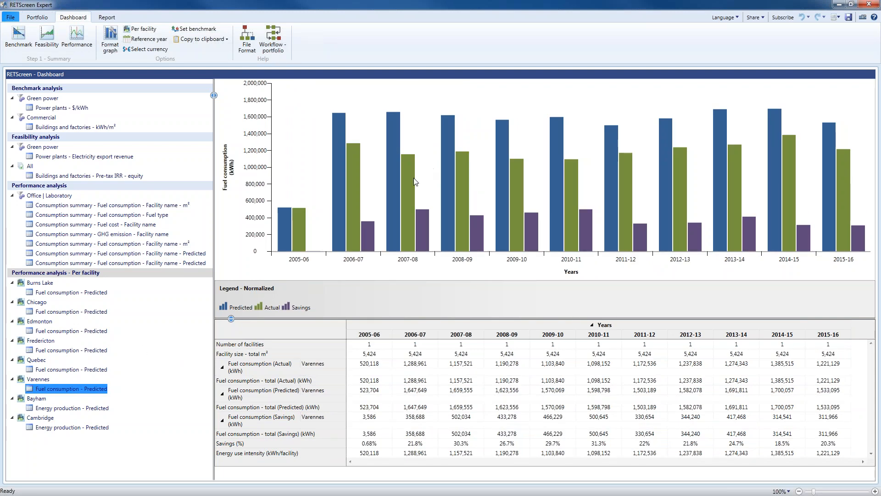
- Limit the Varennes graph to the single fuel Electricity and check its 2010-11 and 2015-16 savings and 2015-16 actual consumption
right_click(532, 129)
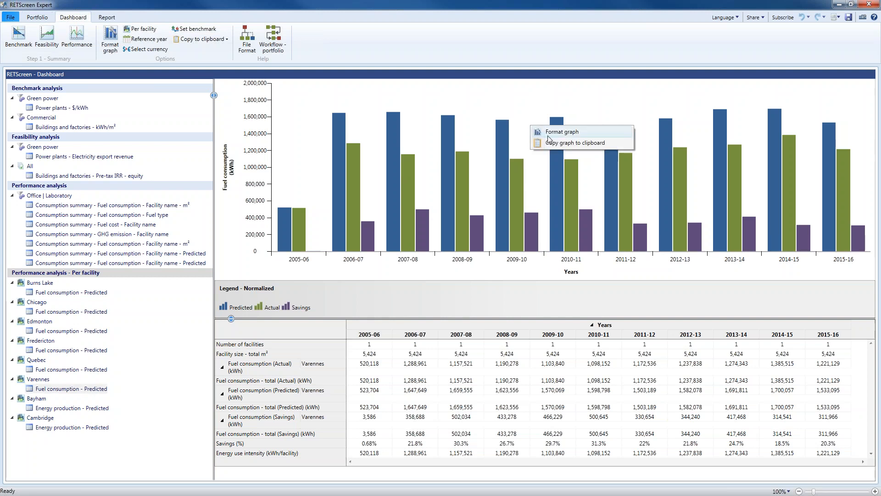
click(555, 133)
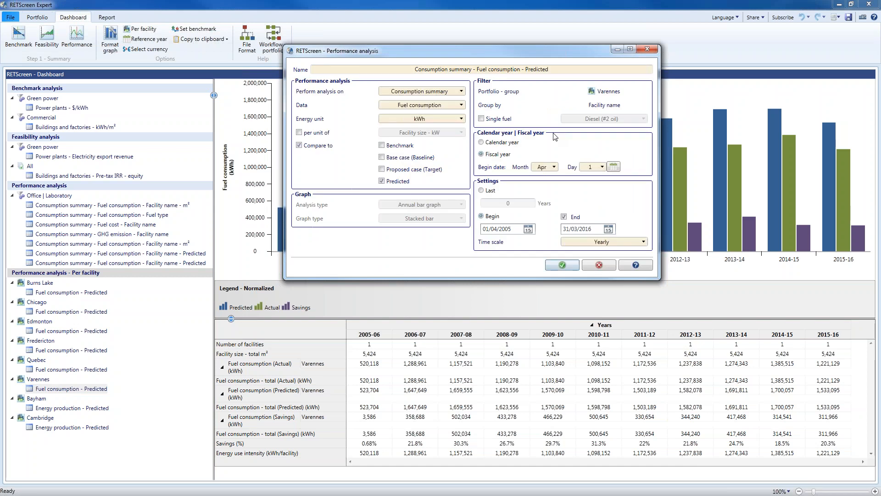
click(482, 119)
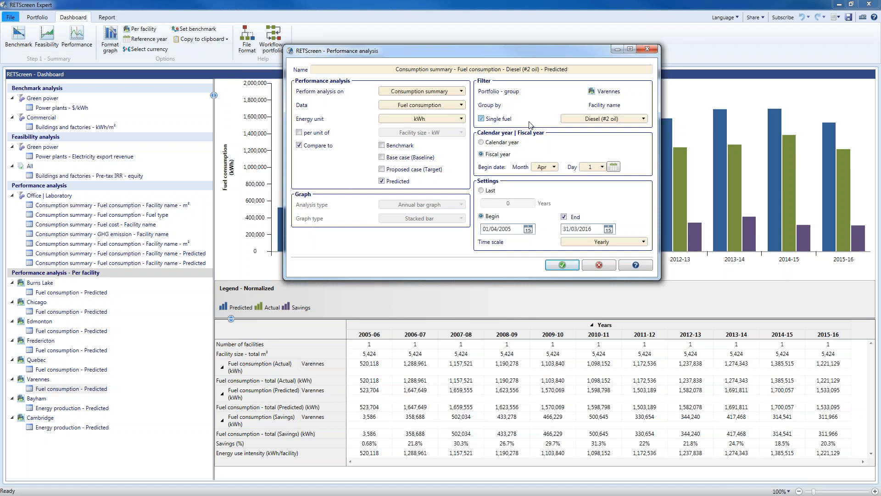
click(577, 120)
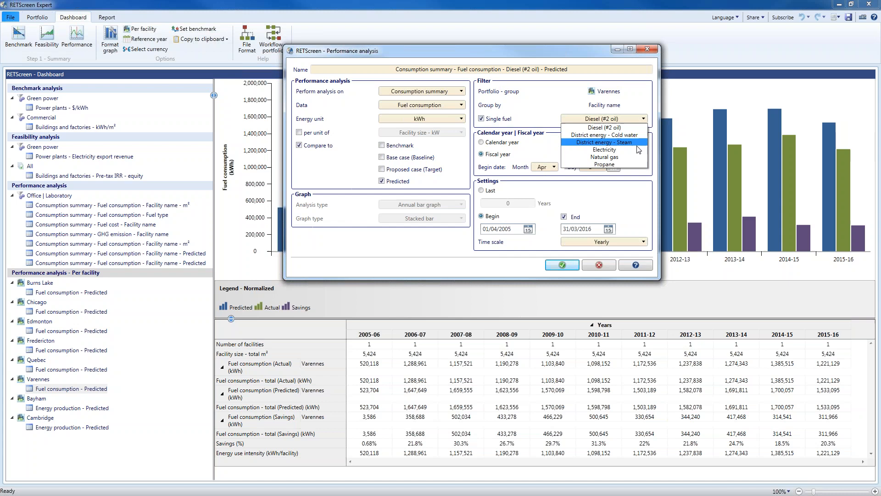
click(601, 150)
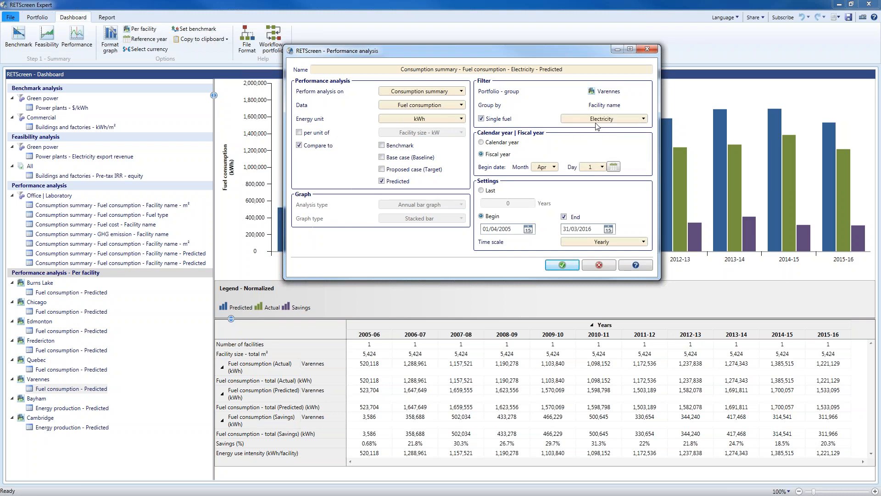
click(561, 265)
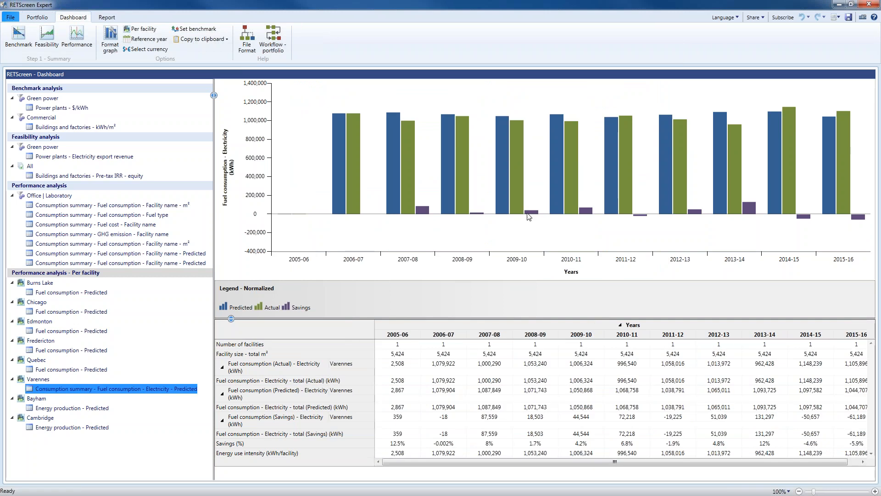
mouse_move(588, 213)
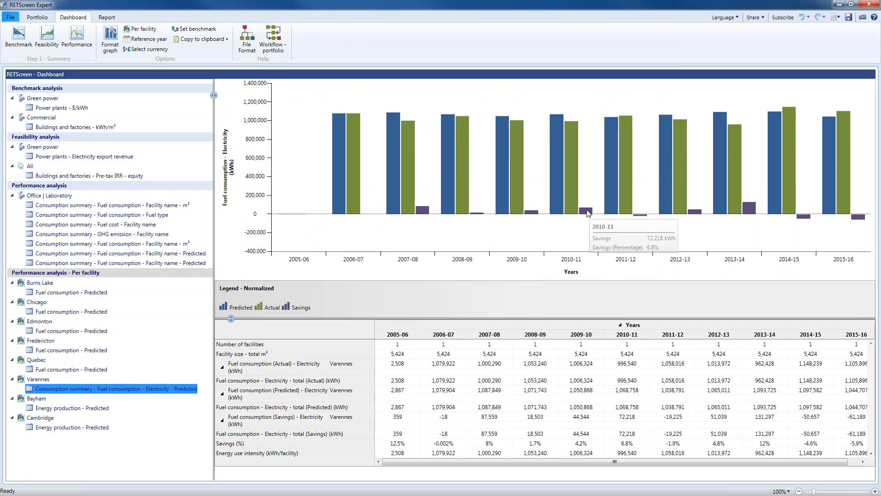
mouse_move(862, 221)
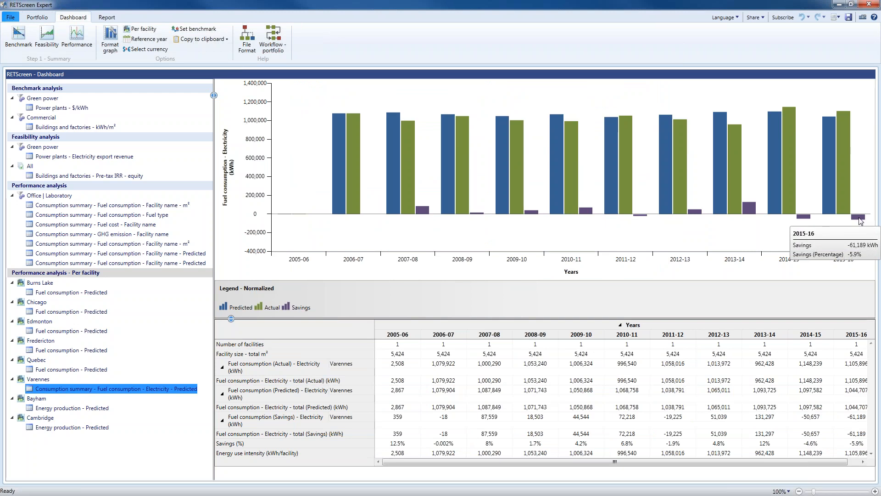
mouse_move(847, 145)
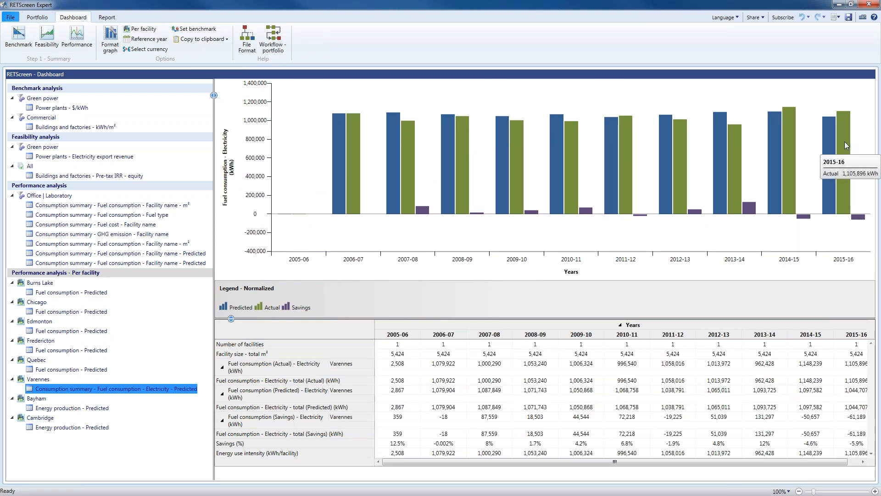
- Reformat the Varennes graph to show Natural gas as the single fuel
right_click(595, 120)
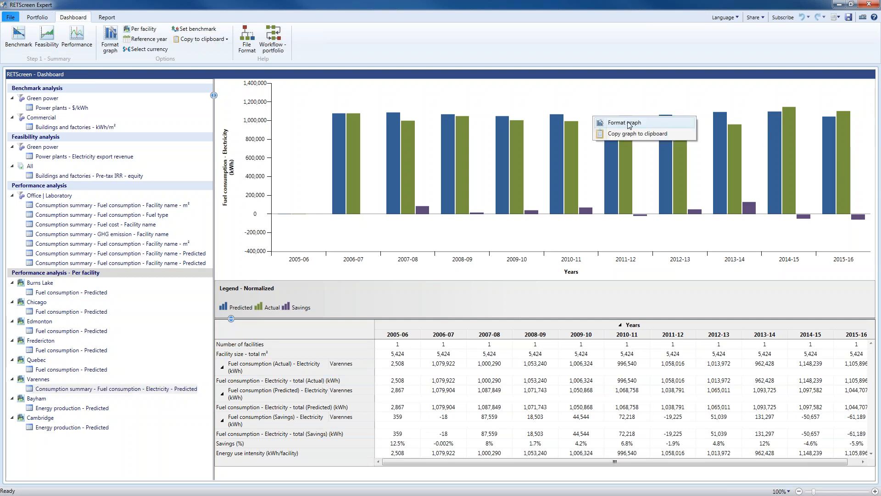
click(628, 123)
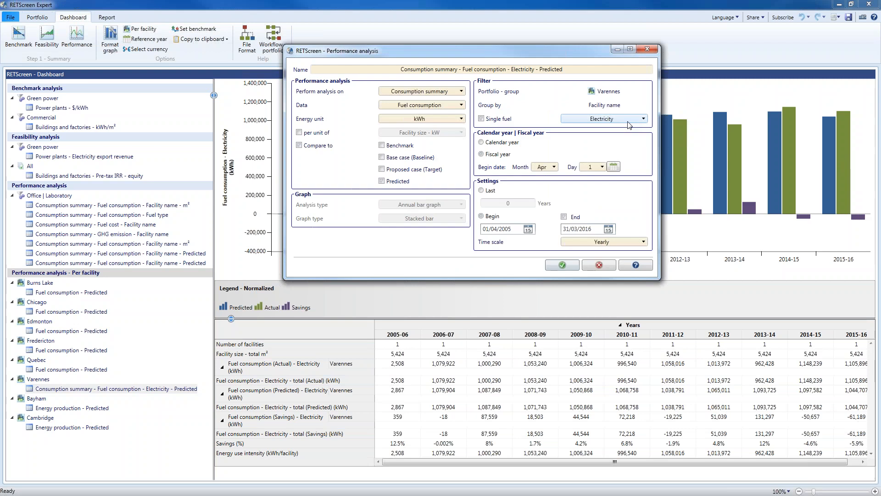
click(600, 121)
click(623, 156)
click(563, 265)
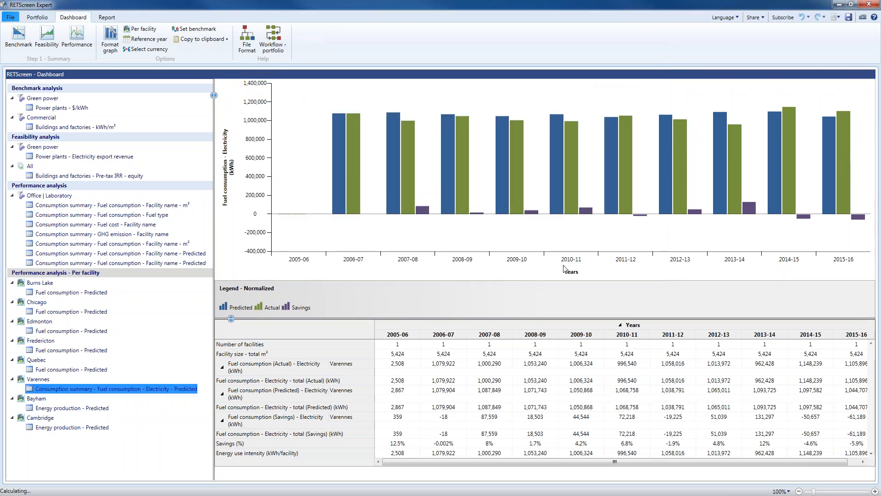
- Examine the Varennes natural gas bars across the years and the 2015-16 savings percentage in the table
mouse_move(336, 198)
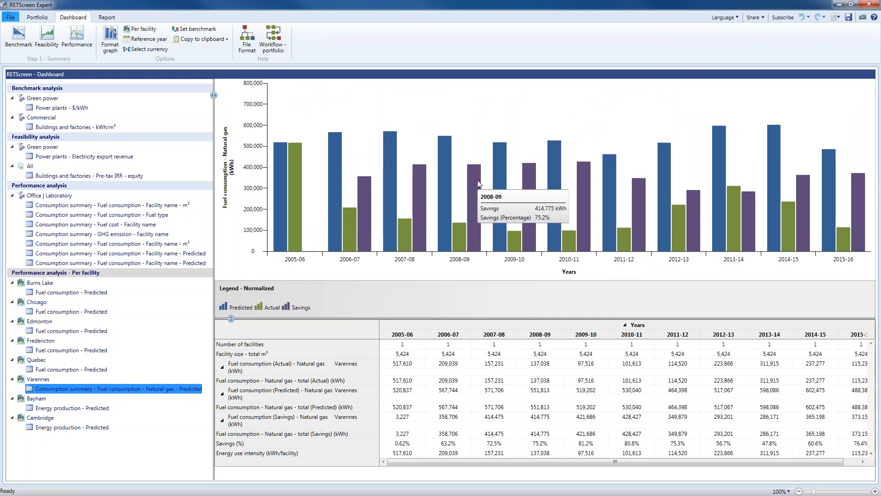
mouse_move(533, 201)
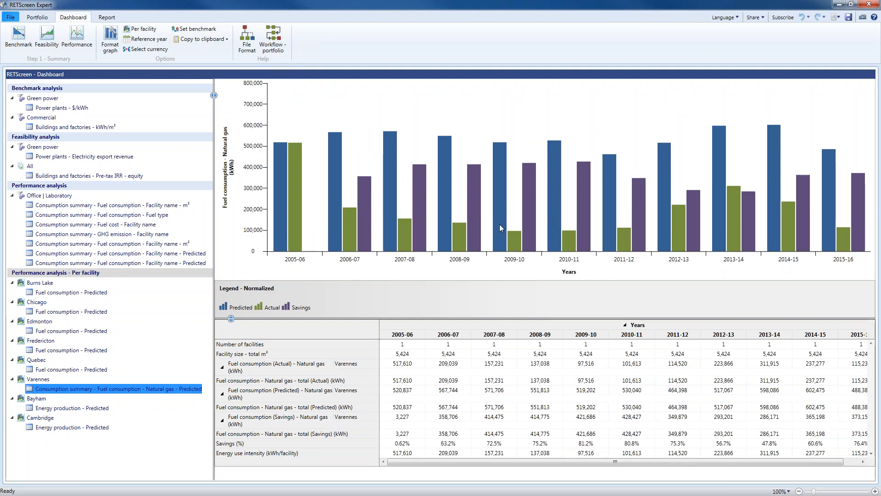
mouse_move(513, 244)
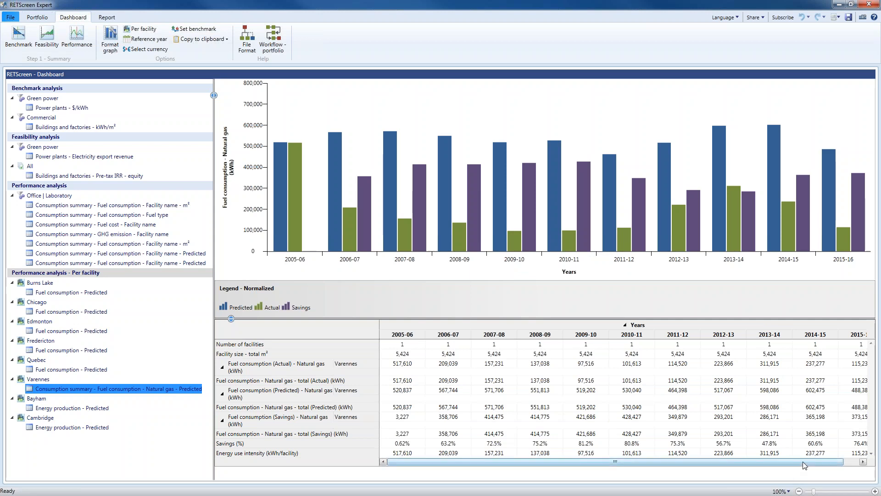
drag(804, 463, 835, 461)
click(855, 443)
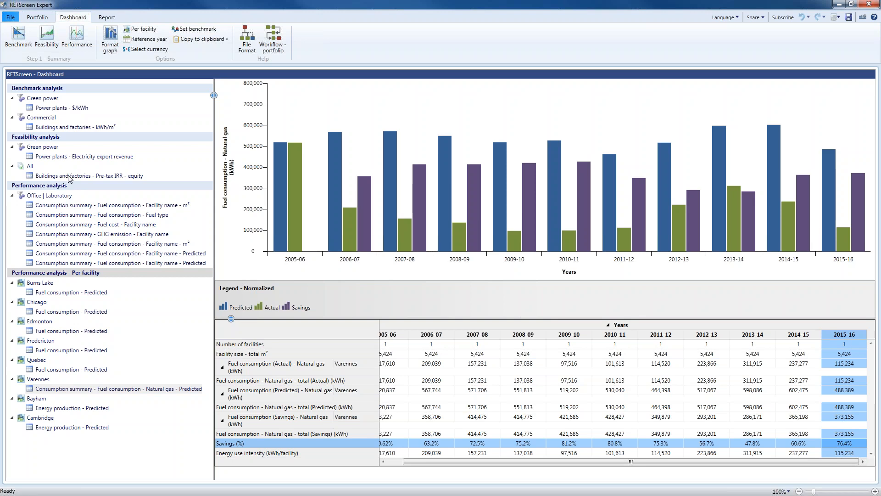
- Open the feasibility analysis of buildings and factories by pre-tax IRR - equity and examine its graph and table
click(42, 177)
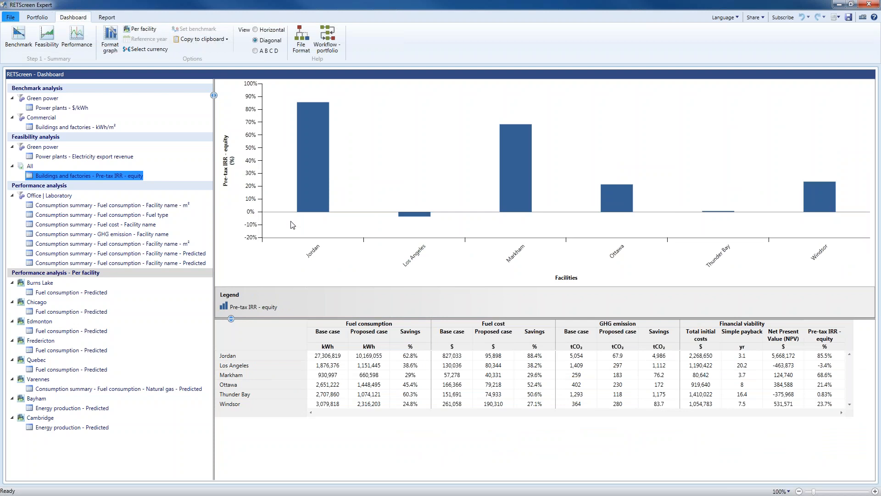
mouse_move(319, 201)
click(712, 384)
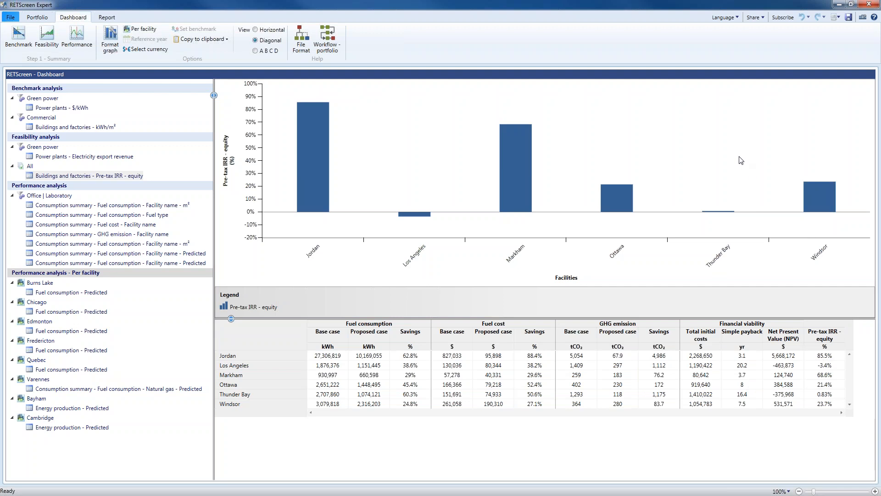
- Reformat the buildings and factories feasibility graph to show Simple payback and examine the facilities' bars
right_click(623, 144)
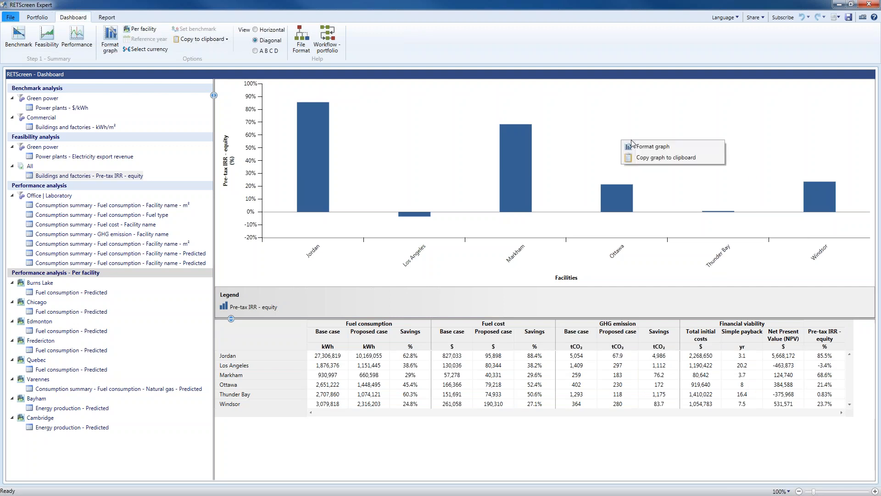
click(653, 149)
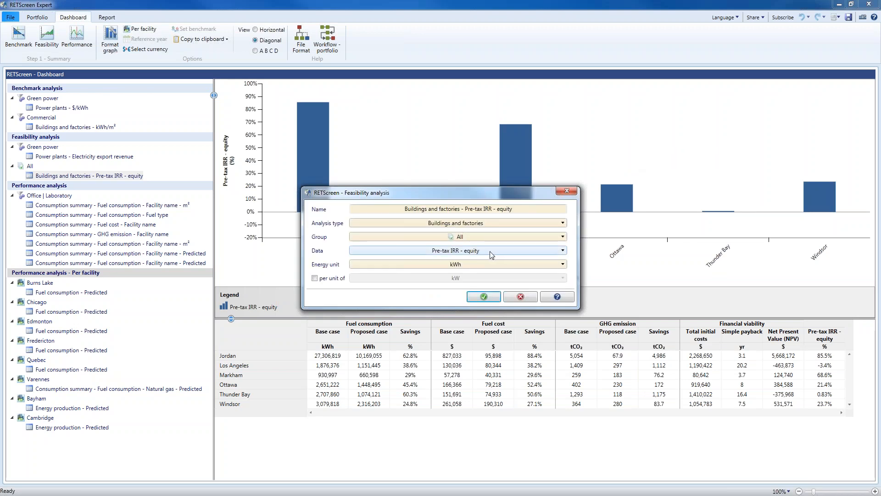
click(492, 253)
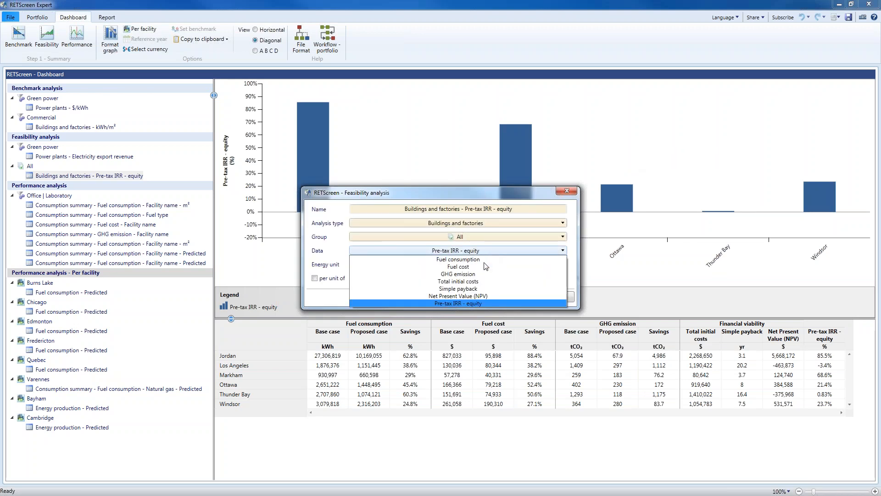
click(478, 289)
click(484, 296)
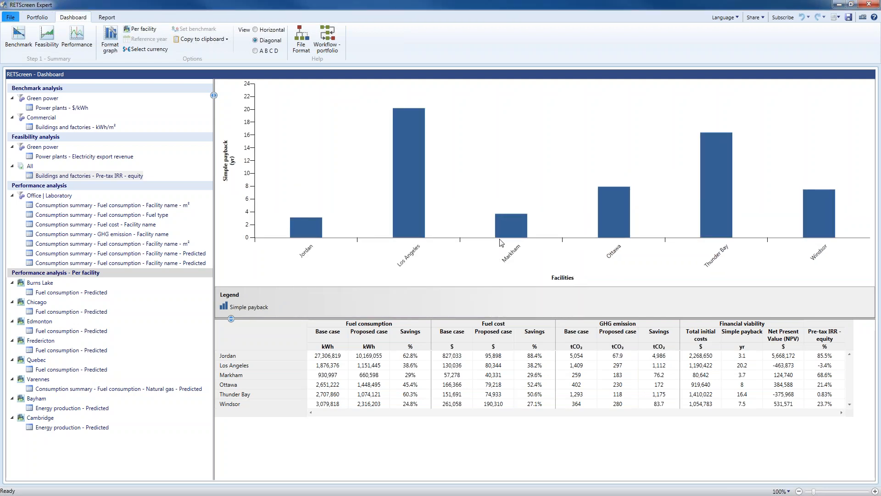
mouse_move(620, 206)
- Open the green power plants feasibility analysis and reformat its graph to show Pre-tax IRR - equity
click(53, 159)
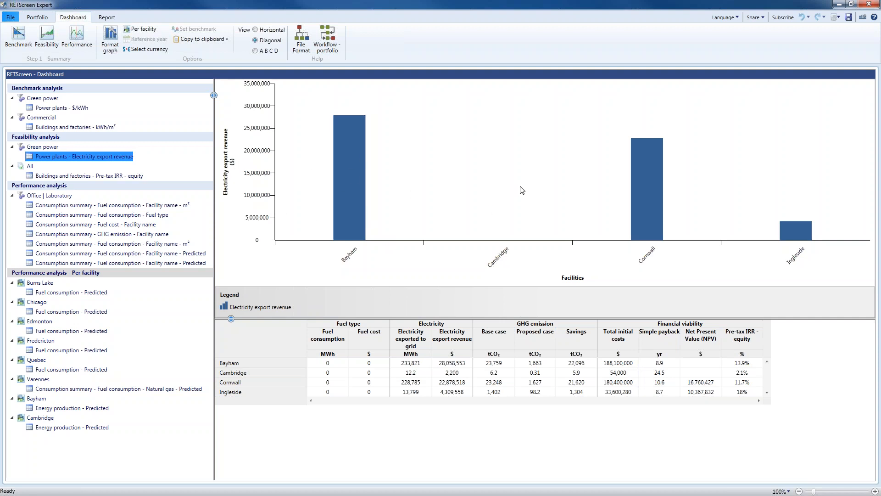
right_click(519, 162)
click(541, 166)
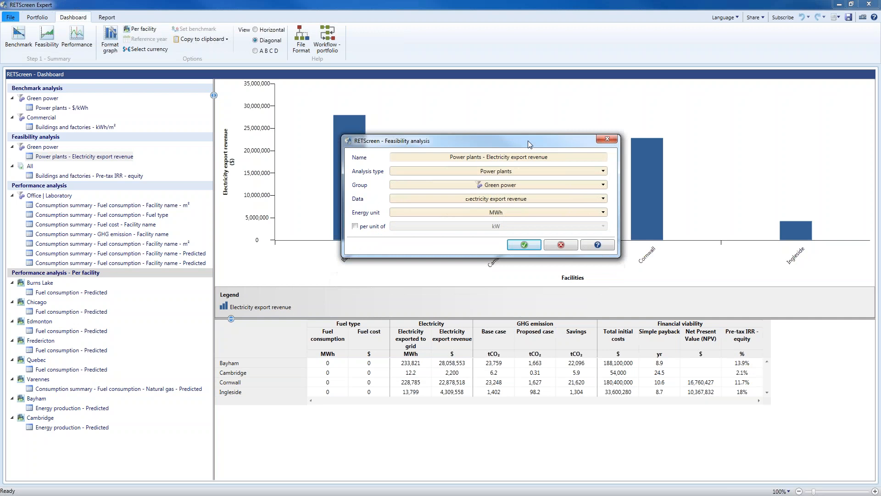
click(509, 195)
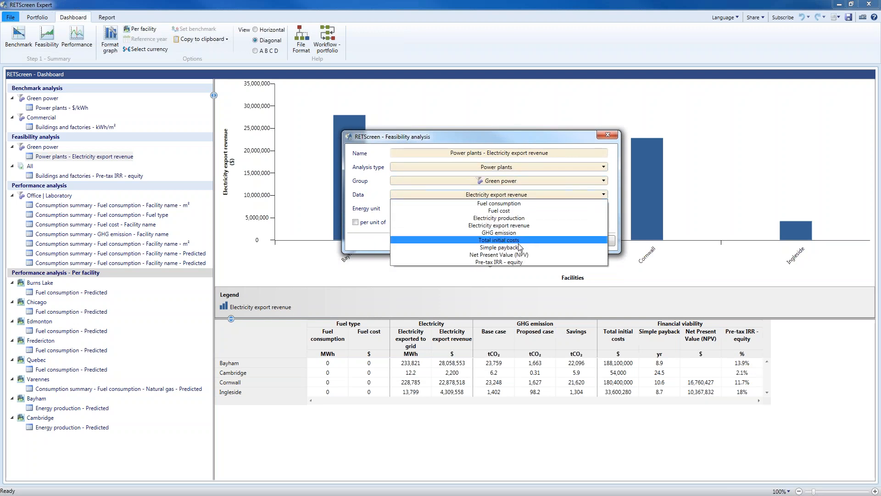
click(520, 262)
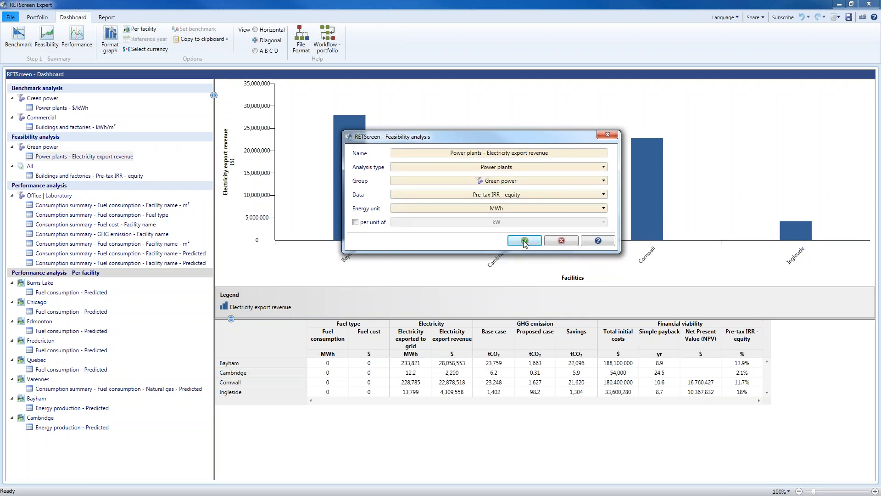
click(525, 241)
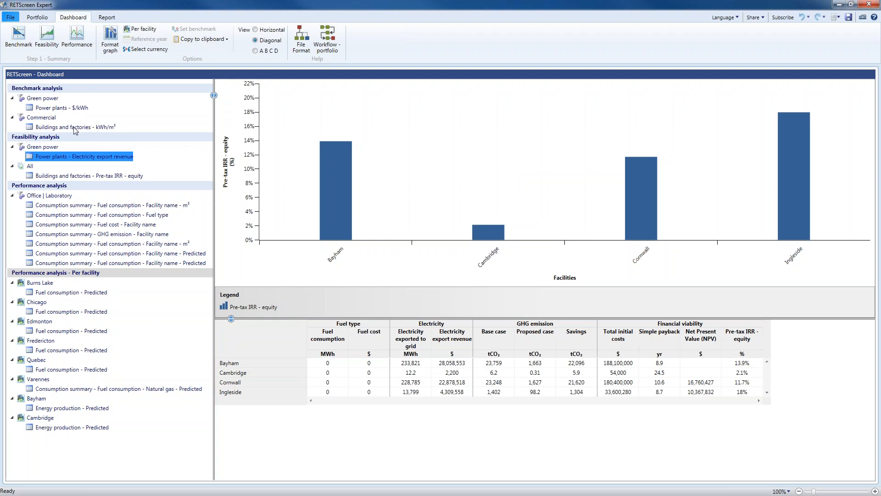
- Open the commercial buildings and factories kWh/m² benchmark and examine the facility points against the benchmark line and Ottawa's target
click(47, 129)
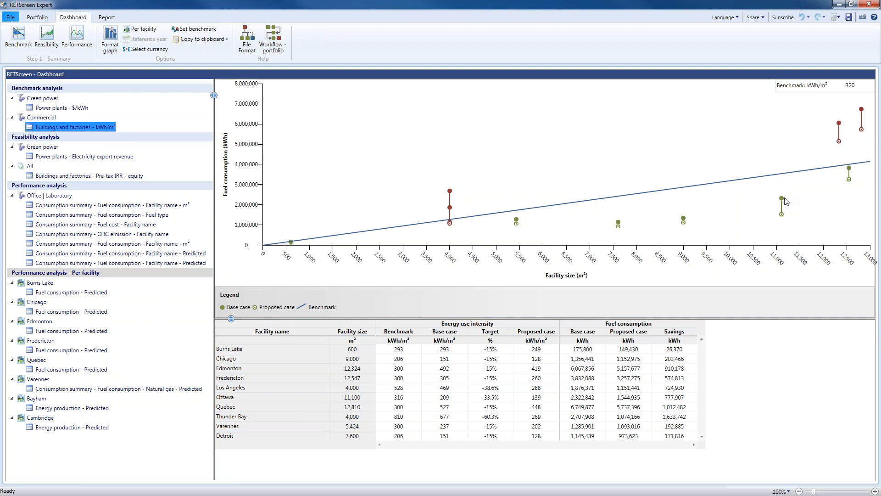
mouse_move(783, 201)
mouse_move(841, 124)
click(504, 358)
click(504, 398)
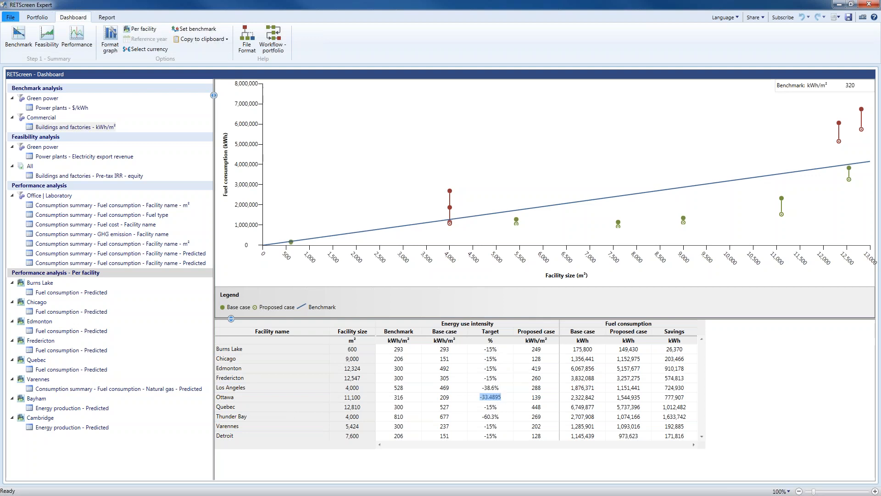
- Open the green power plants $/kWh benchmark and examine the photovoltaic and wind turbine facilities within the production cost ranges
click(54, 109)
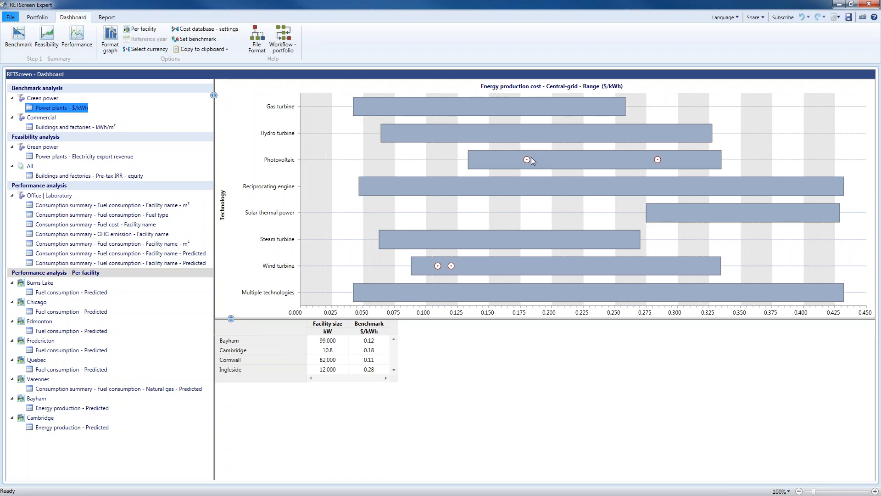
mouse_move(531, 157)
mouse_move(660, 159)
mouse_move(412, 264)
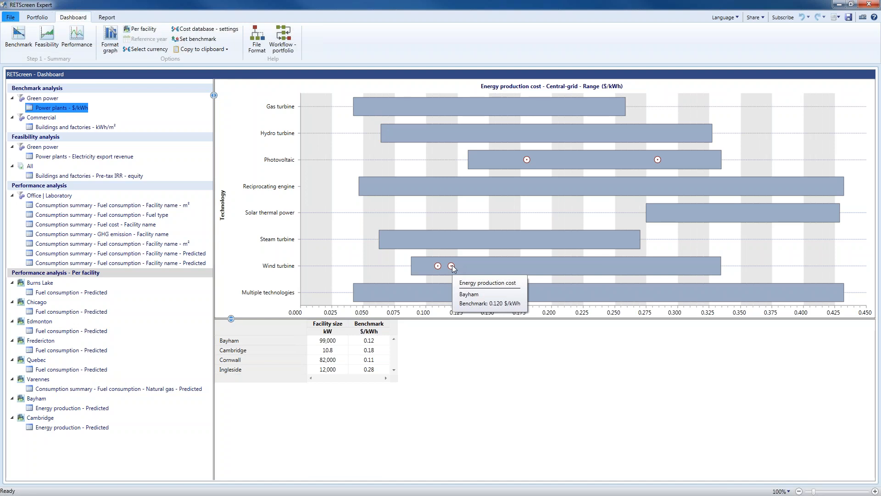
click(371, 359)
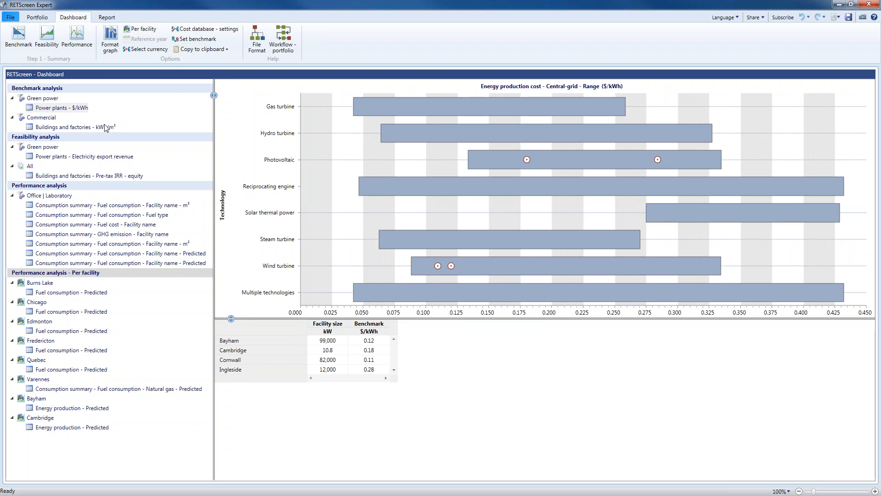
- Open the portfolio report and view its executive summary, power plants benchmark and Varennes predicted fuel consumption pages
click(114, 18)
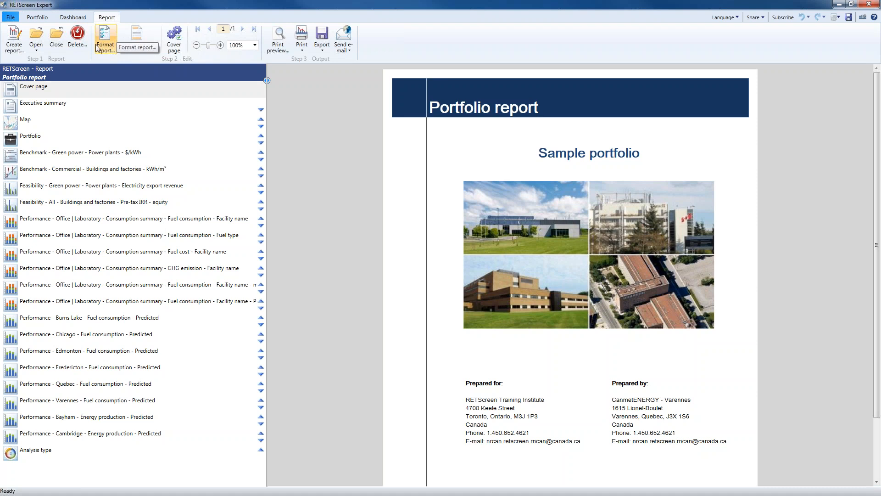
click(52, 107)
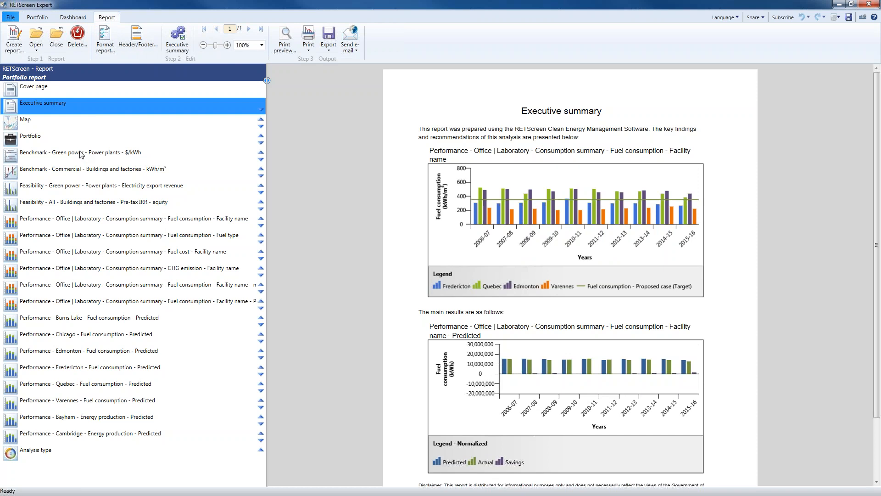
click(79, 157)
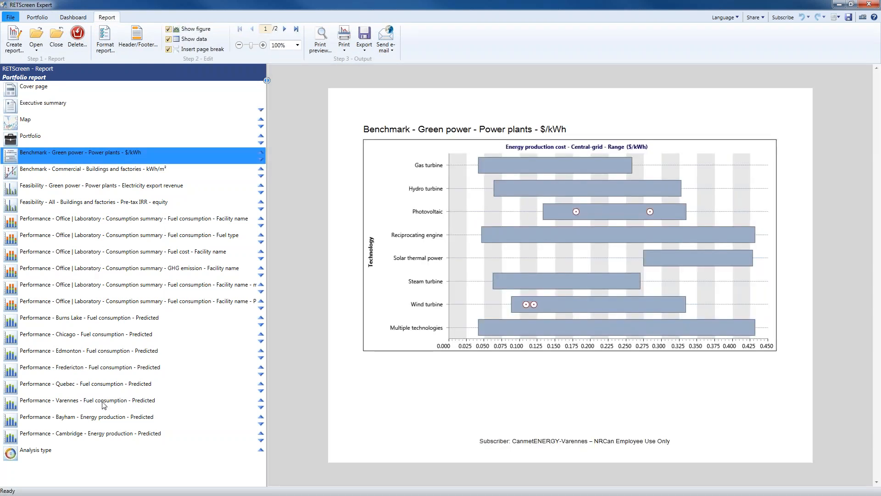
click(103, 403)
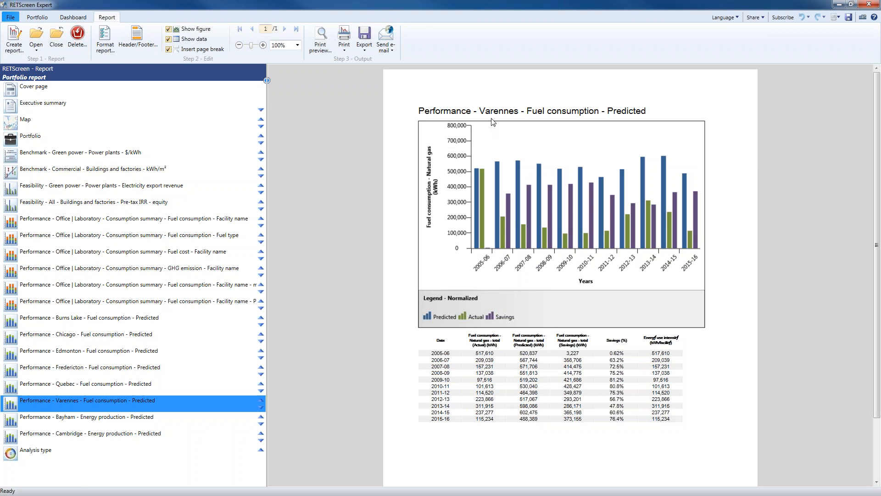
- Try the interface in Chinese on the dashboard's predicted fuel consumption summary and the report, and switch back to English
click(726, 19)
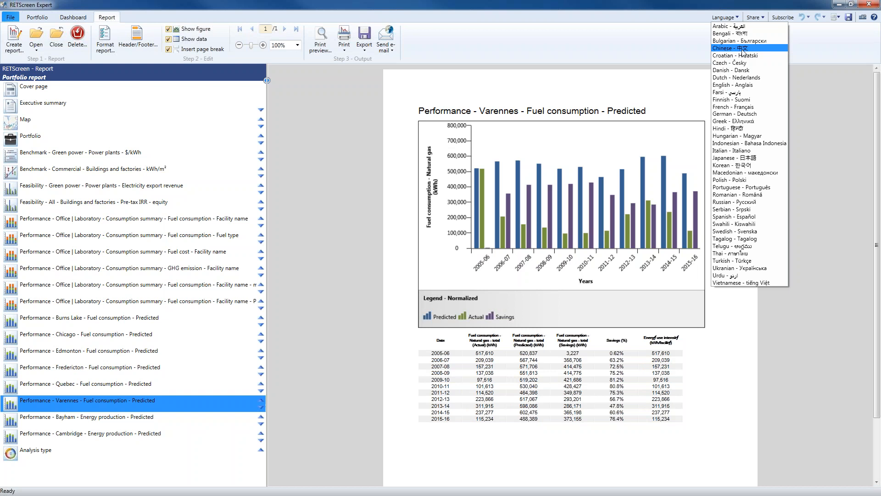
click(559, 228)
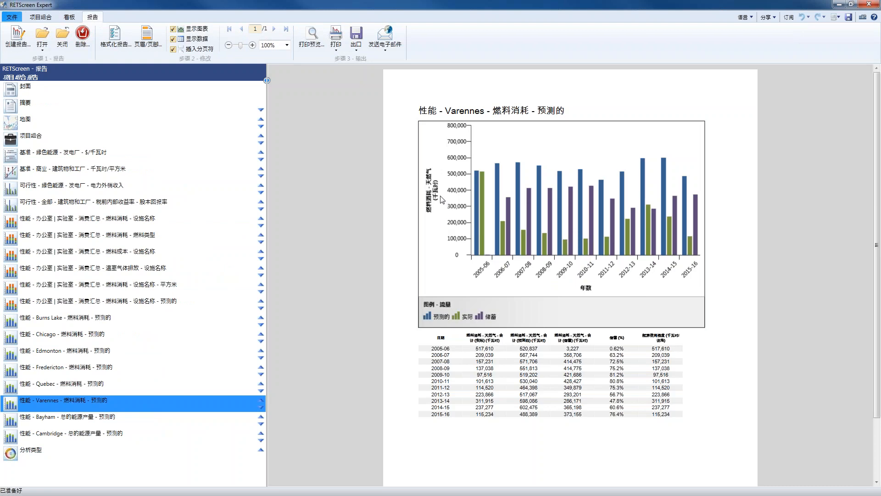
click(70, 17)
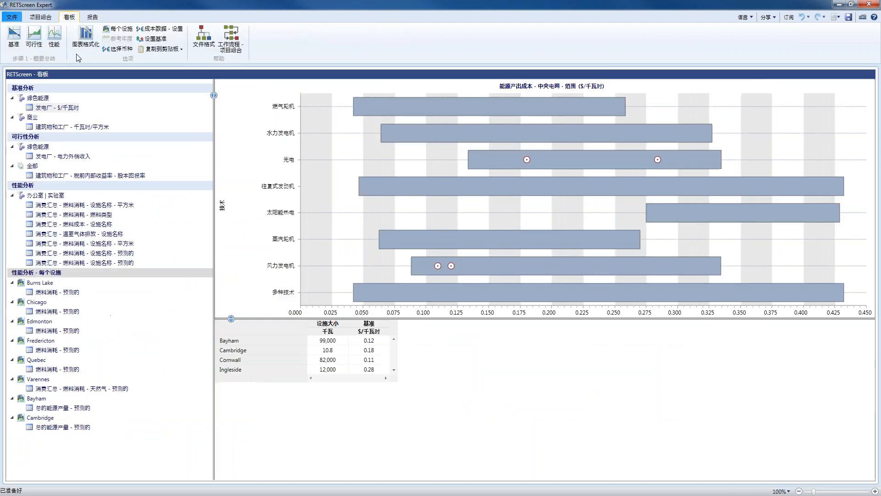
click(101, 254)
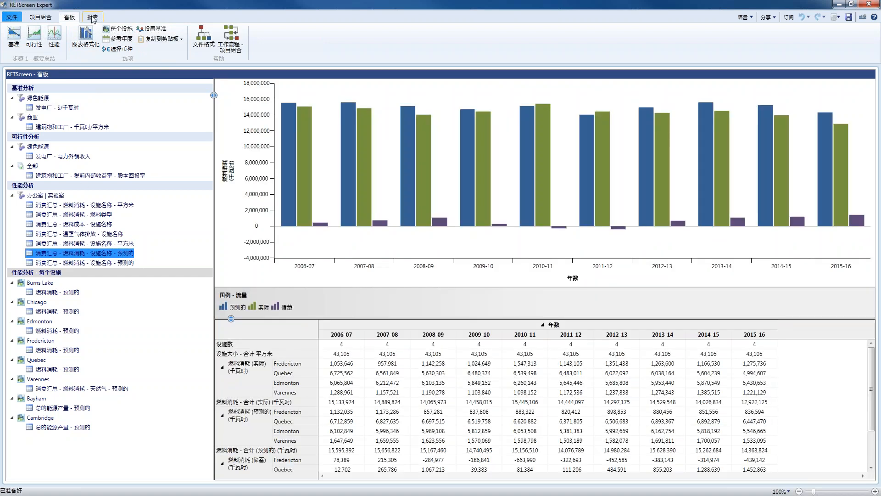
click(92, 18)
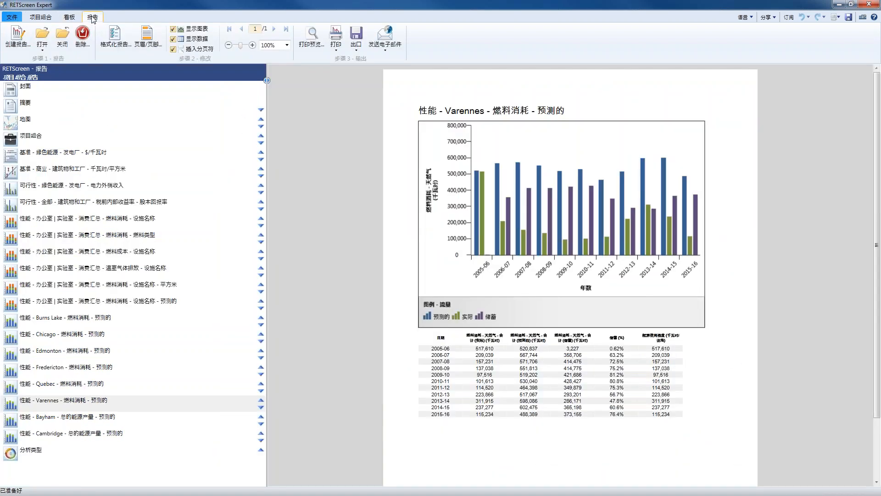
click(744, 17)
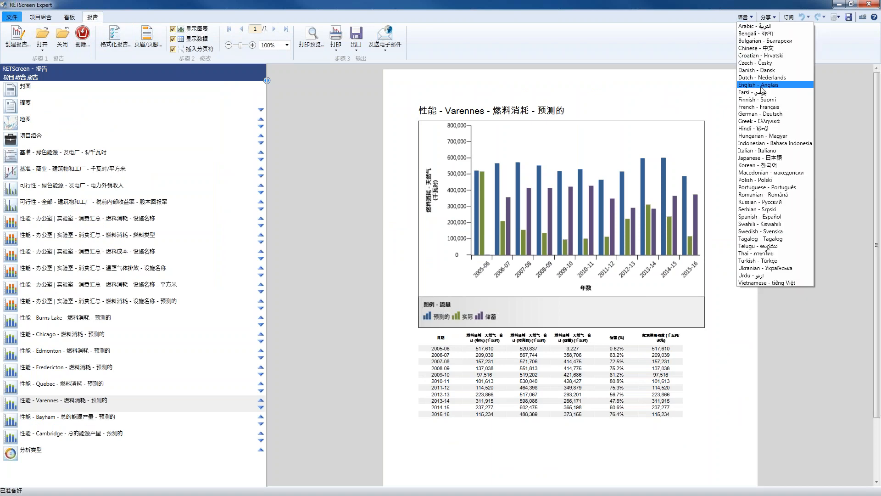
click(763, 85)
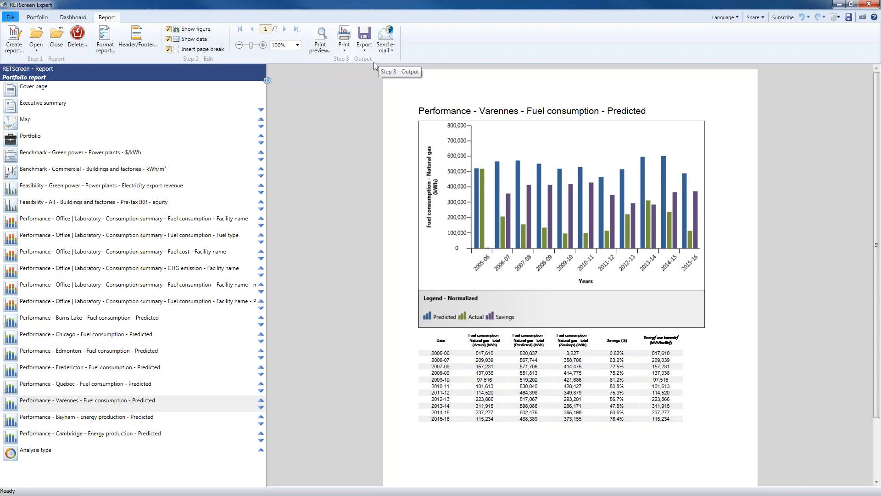
- Check which file formats are offered for e-mailing and exporting the portfolio report
click(385, 49)
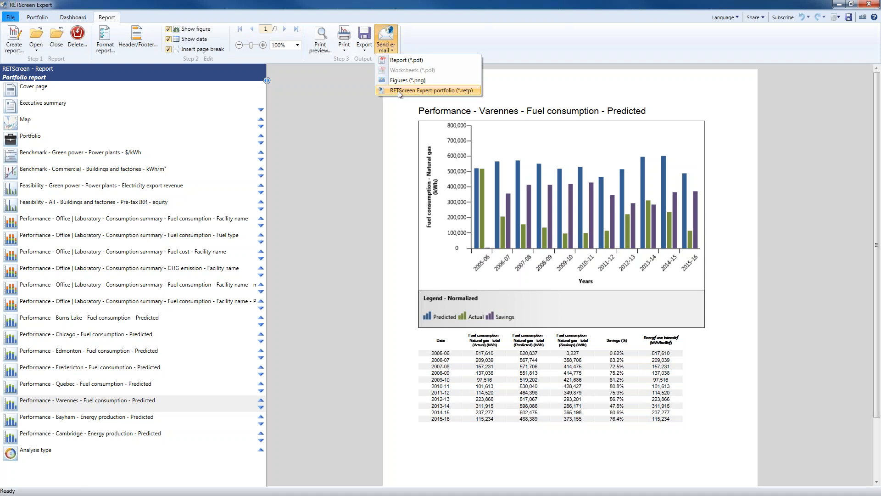
click(361, 81)
click(364, 45)
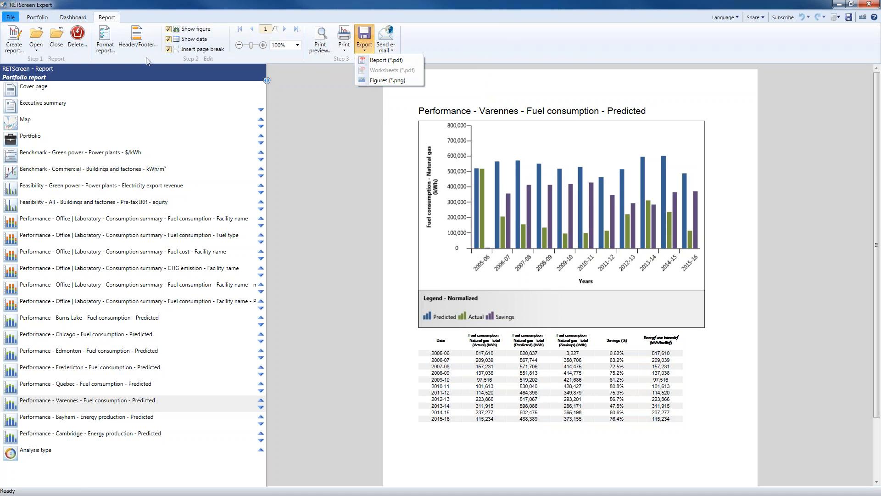
- View the software's home page, and return to the portfolio's dashboard and worksheet
click(10, 19)
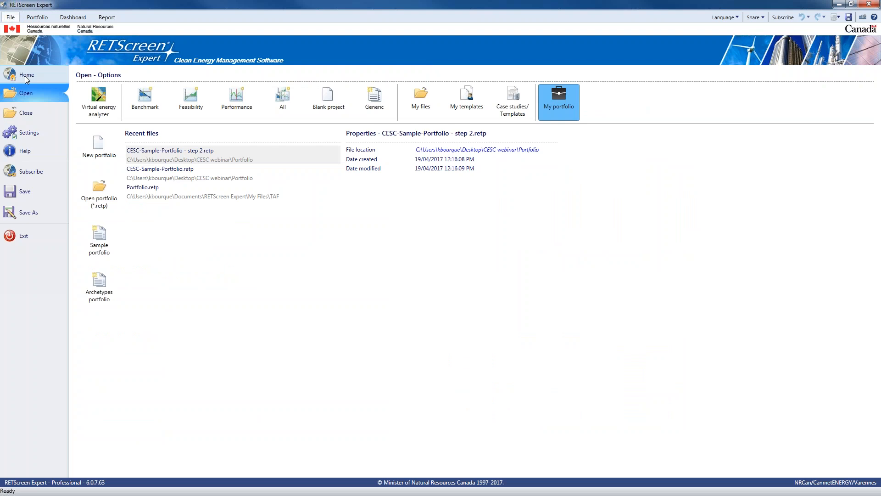
click(27, 76)
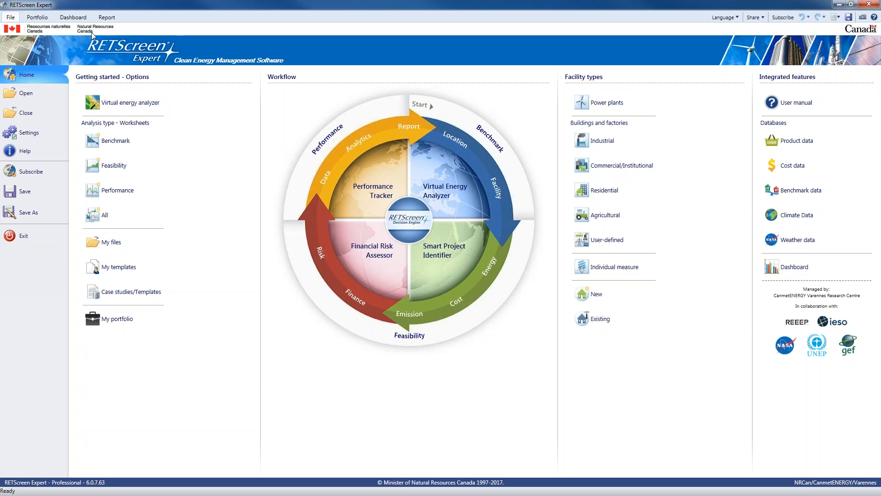
click(65, 21)
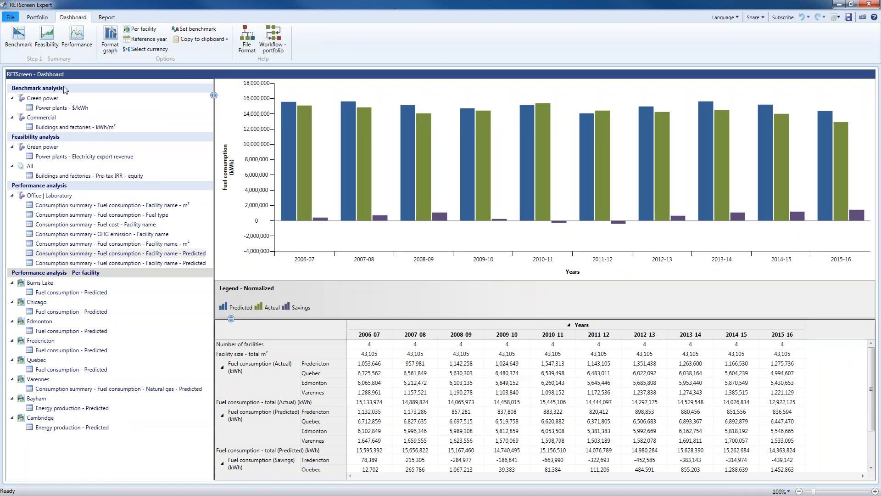
click(37, 18)
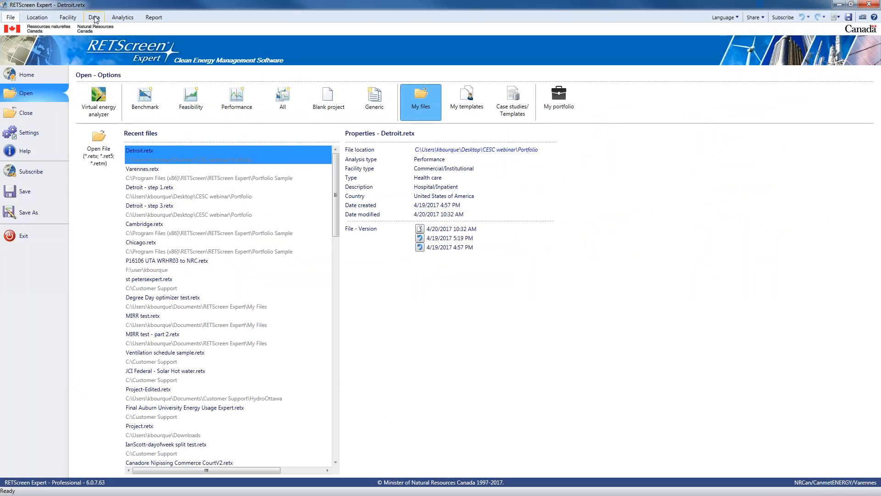
- Download NASA satellite weather data into the data sheet of the Detroit.retx facility file
click(94, 18)
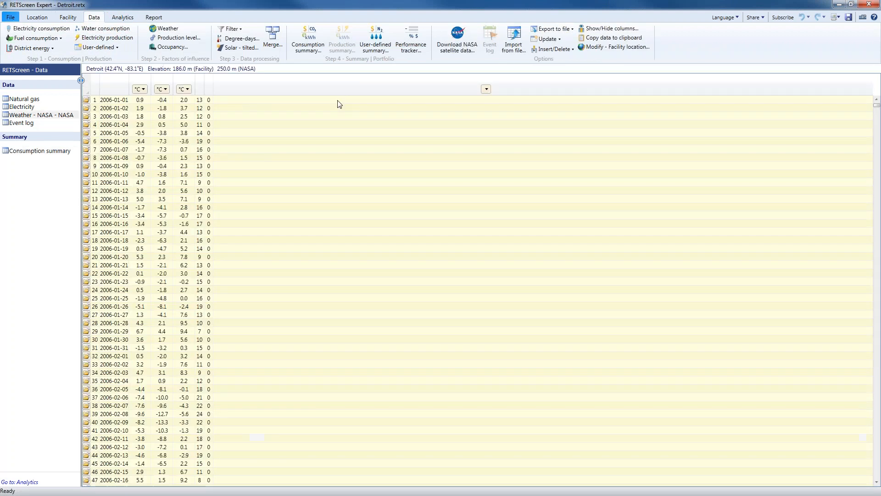
click(457, 39)
click(442, 273)
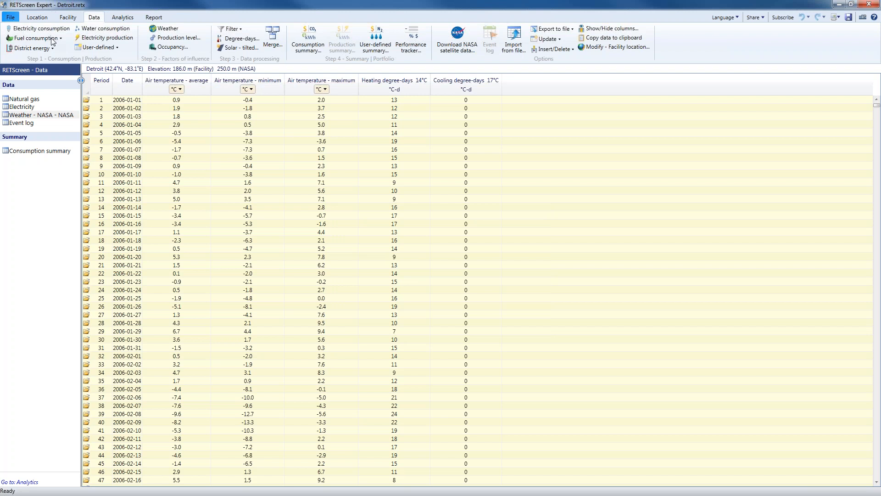
- Change the facility name in the Detroit file's facility information to Detroit General Hospital
click(69, 18)
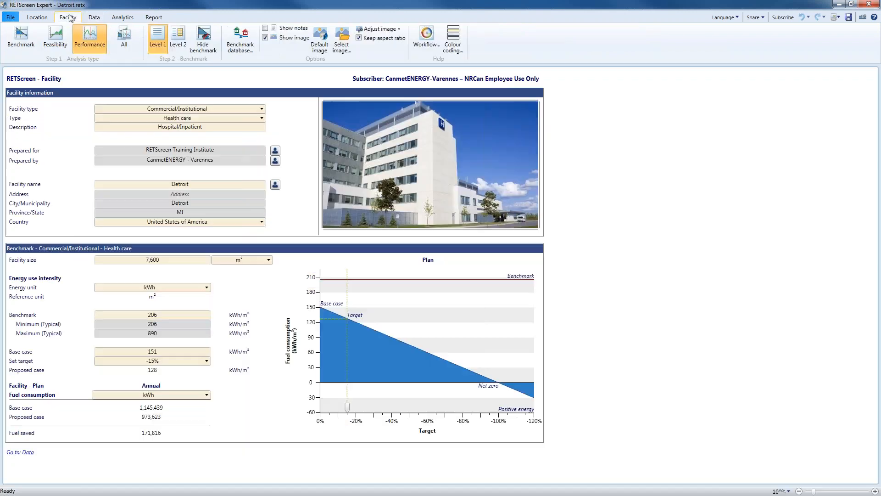
click(201, 184)
text(H)
key(BackSpace)
text(General Hospital)
key(Tab)
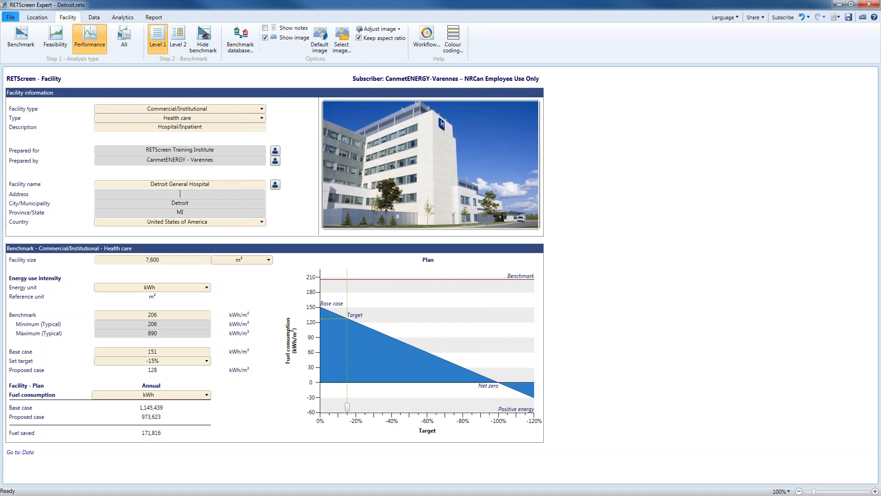
- Save the renamed Detroit facility file and switch back to the portfolio window
click(126, 139)
click(16, 17)
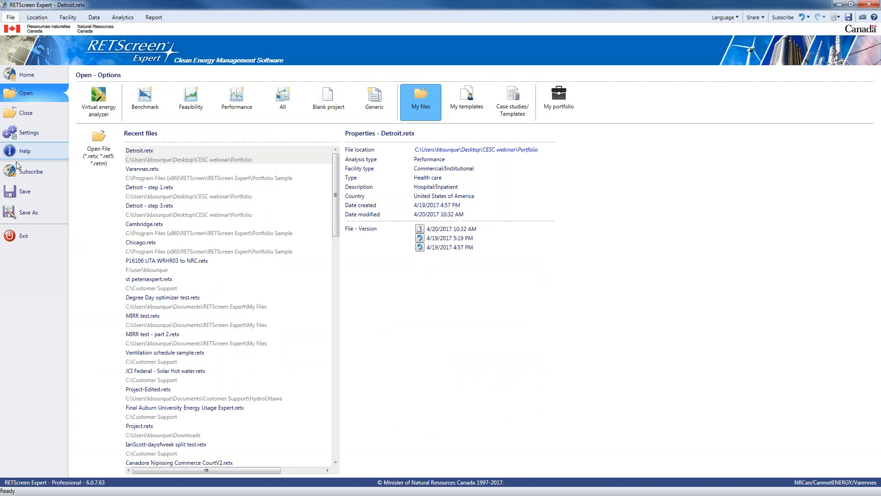
click(99, 147)
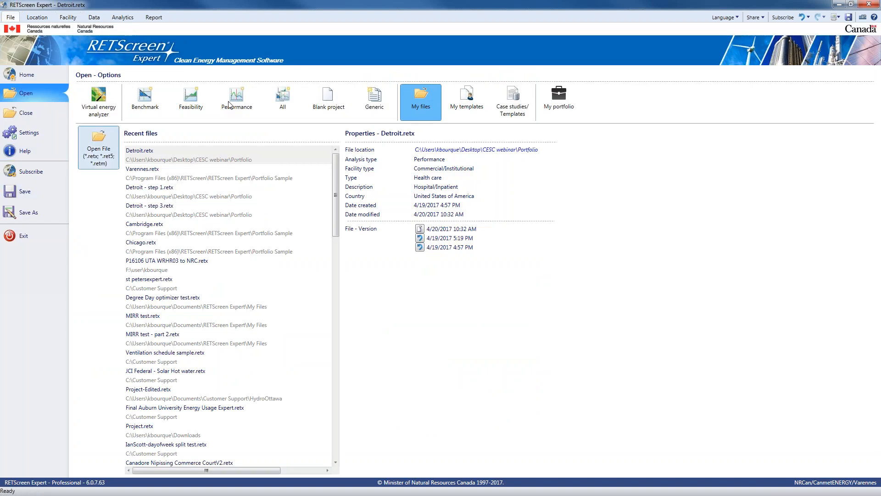
double_click(324, 7)
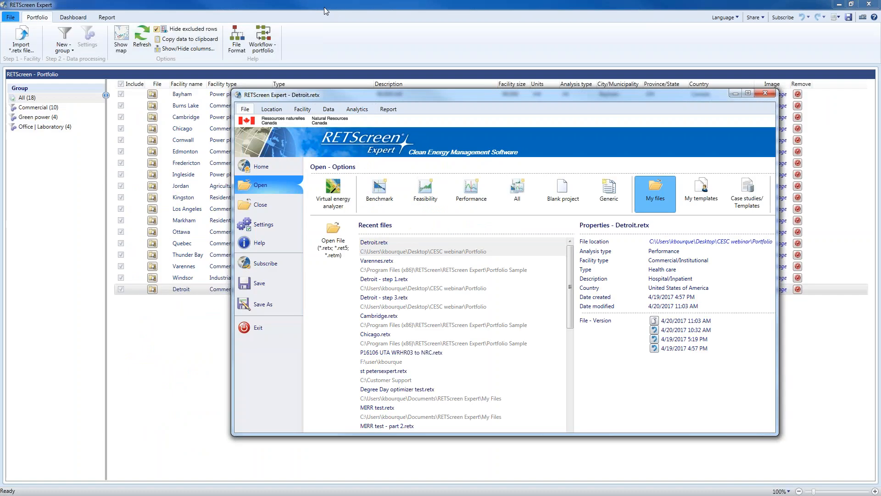
click(335, 8)
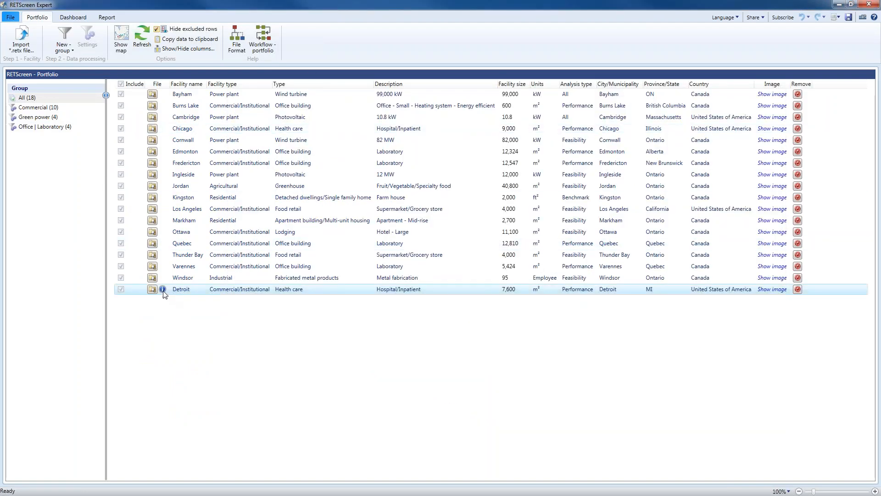
- Refresh the portfolio to load the updated Detroit file, and widen the facility name column to fit its contents
mouse_move(164, 293)
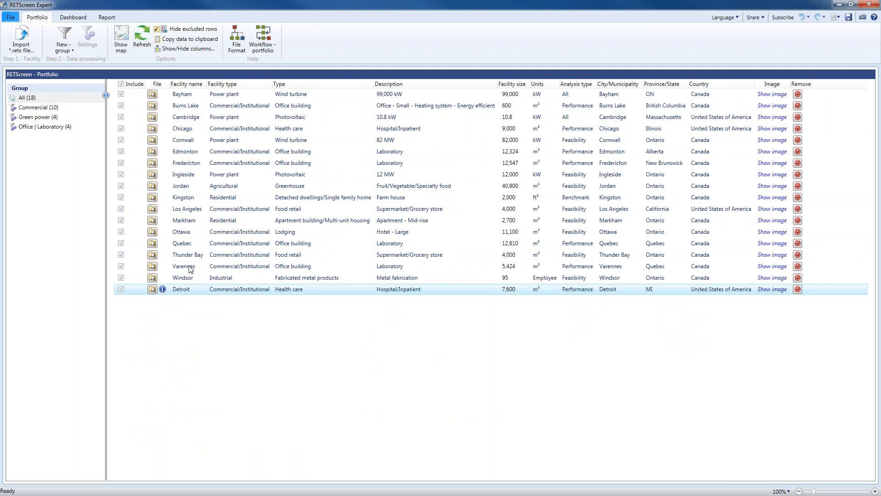
click(141, 44)
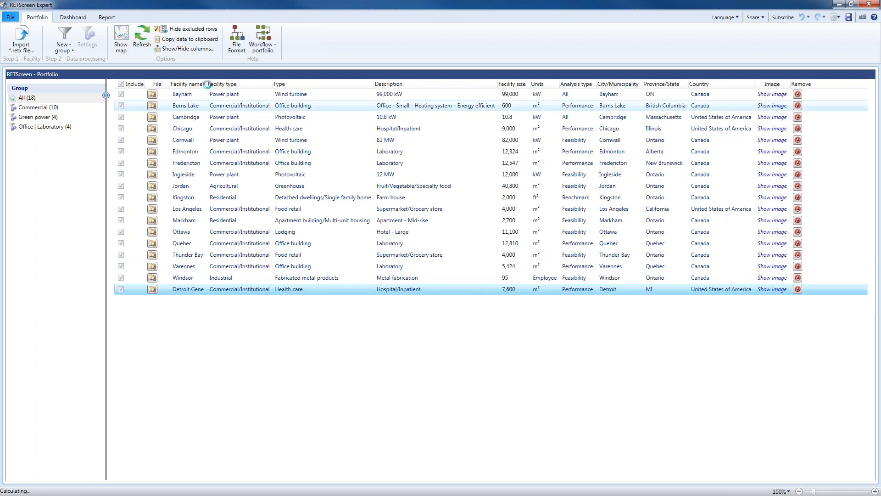
double_click(207, 84)
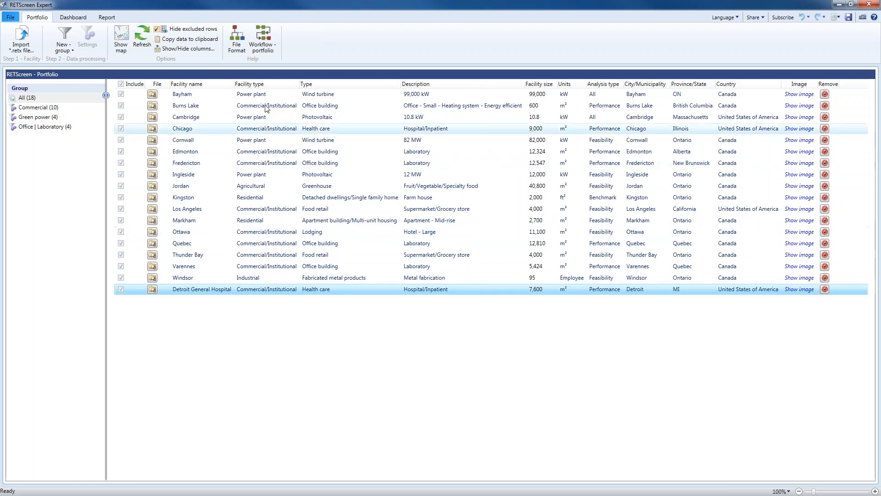
- Show the portfolio map and view the facility information of the Bayham wind power plant near Lake Erie
click(127, 53)
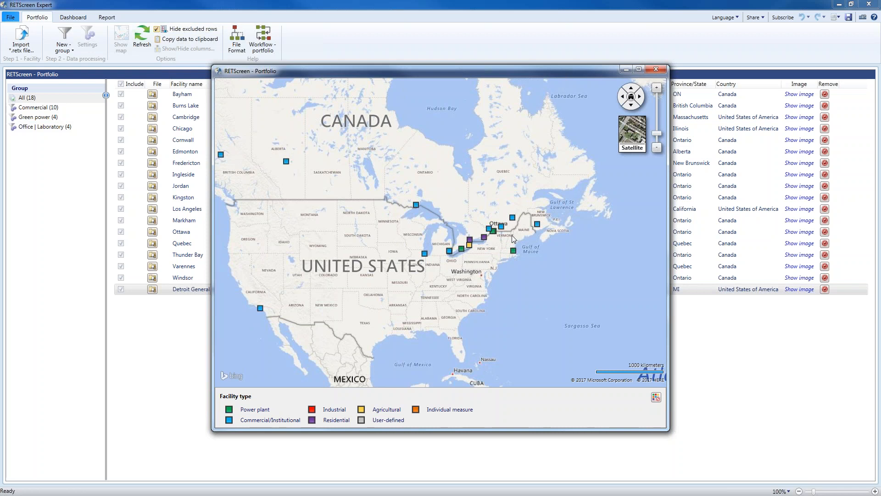
scroll(512, 236, up, 1)
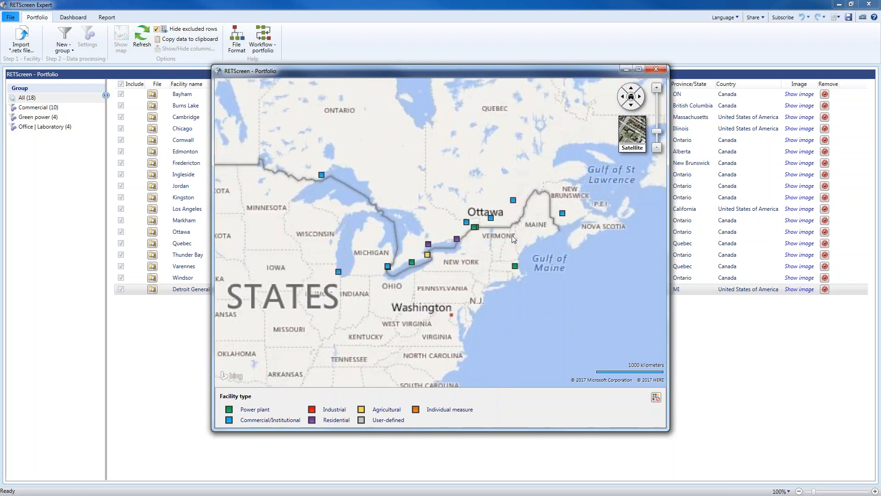
scroll(489, 238, up, 1)
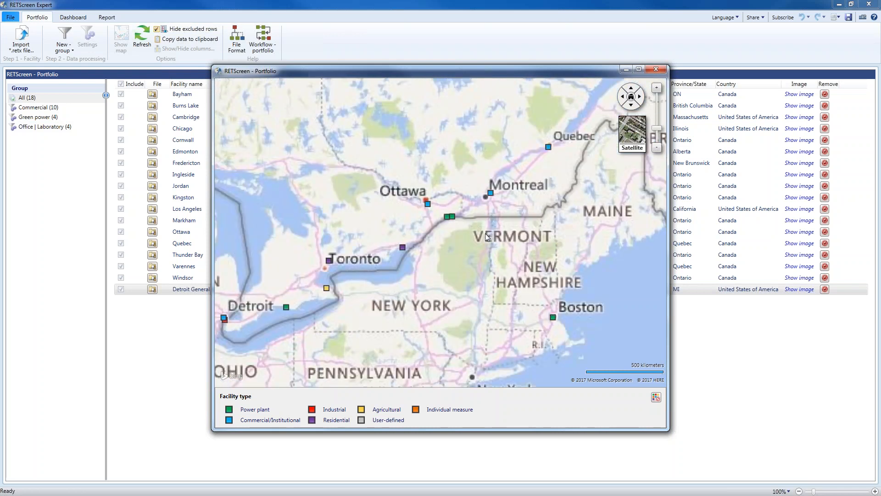
drag(400, 301, 474, 269)
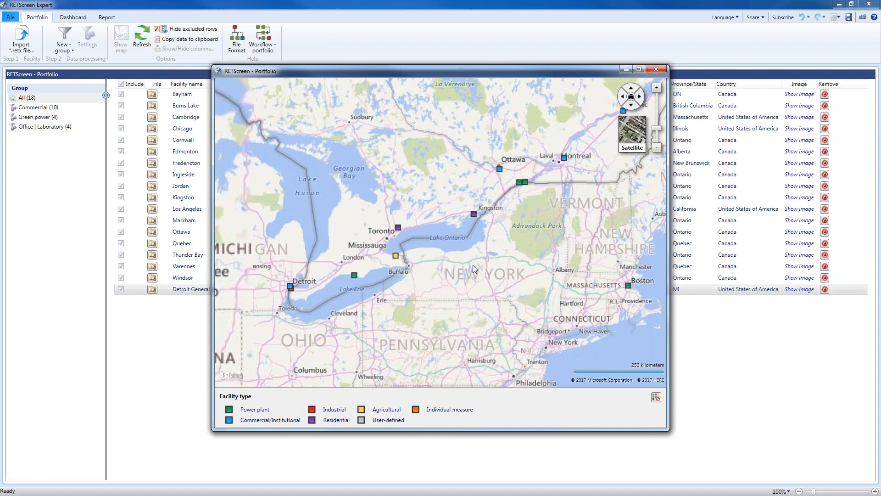
drag(397, 255, 419, 247)
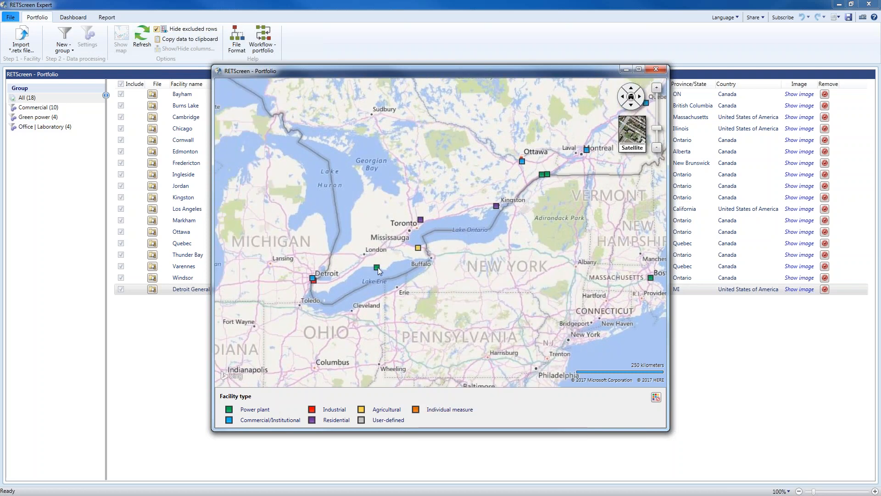
mouse_move(378, 268)
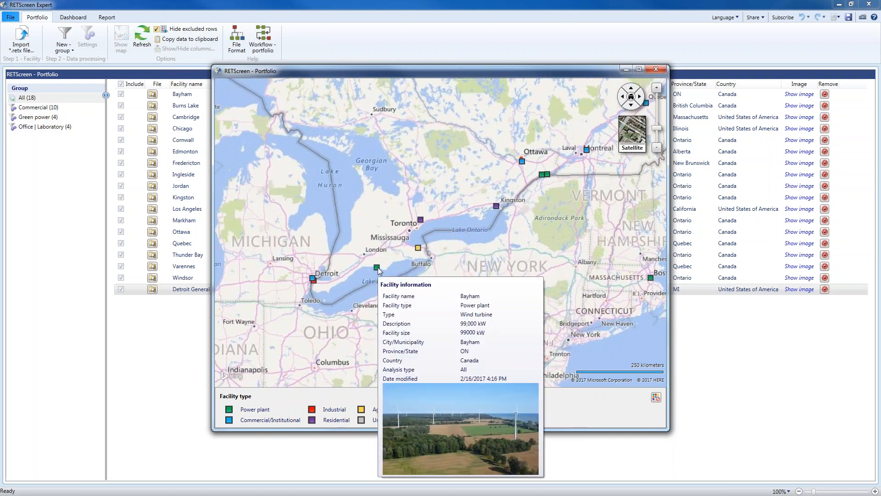
- View the Bayham power plant's surroundings up close in satellite imagery on the portfolio map
click(634, 137)
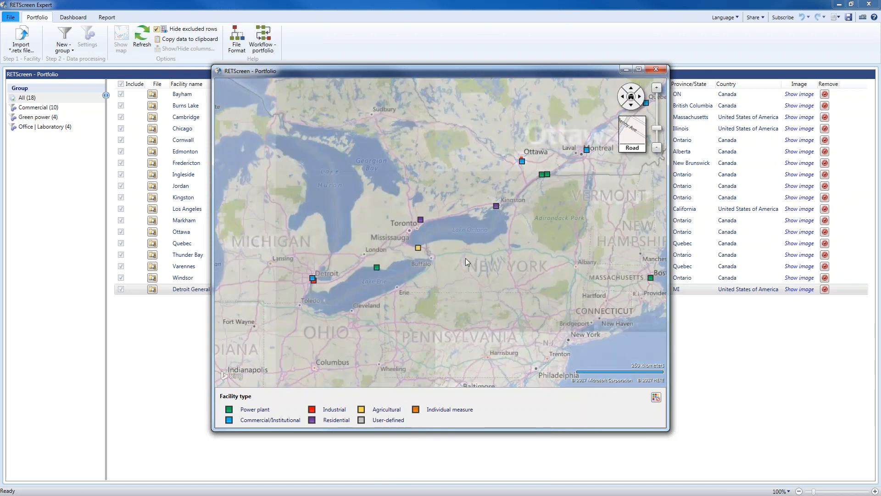
scroll(363, 271, up, 1)
scroll(380, 266, up, 1)
scroll(401, 265, up, 1)
scroll(399, 267, up, 1)
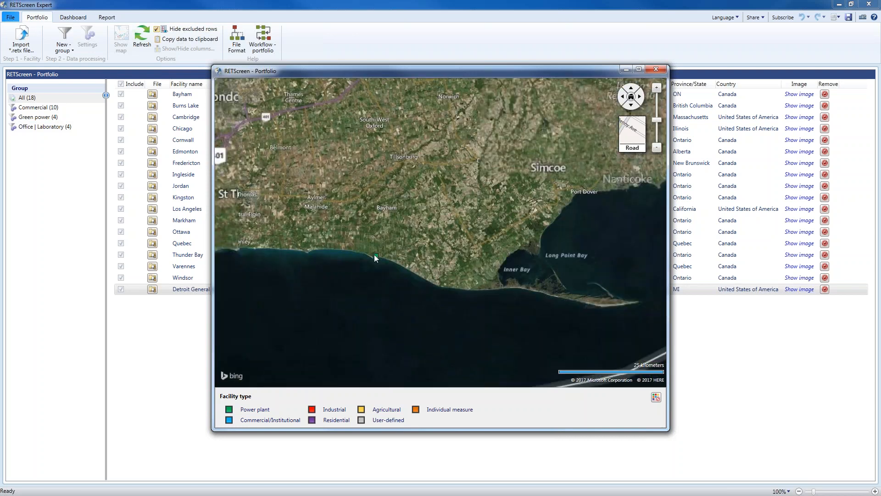
mouse_move(375, 259)
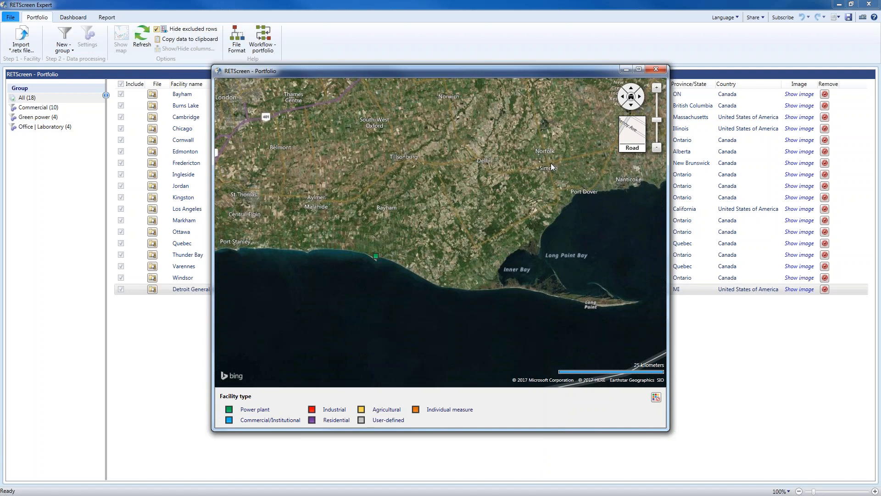
- Switch the portfolio map back to road view, examine the facilities around Toronto, and close the map
click(630, 136)
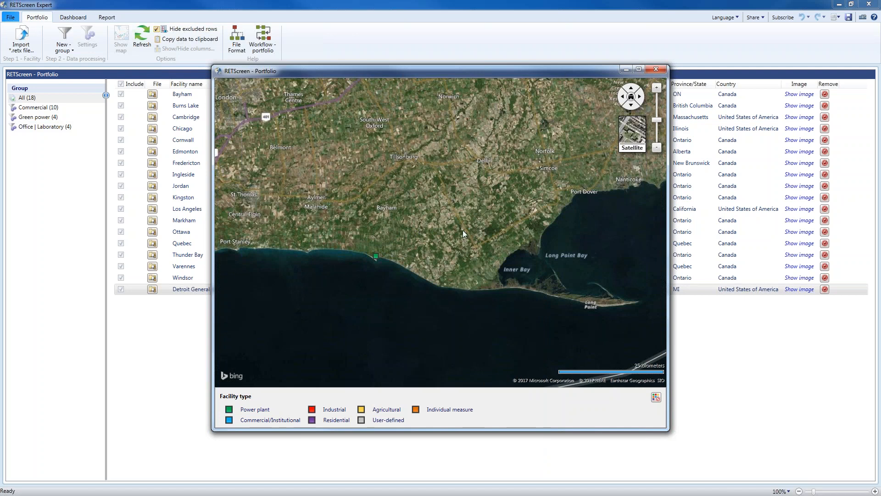
scroll(457, 242, down, 3)
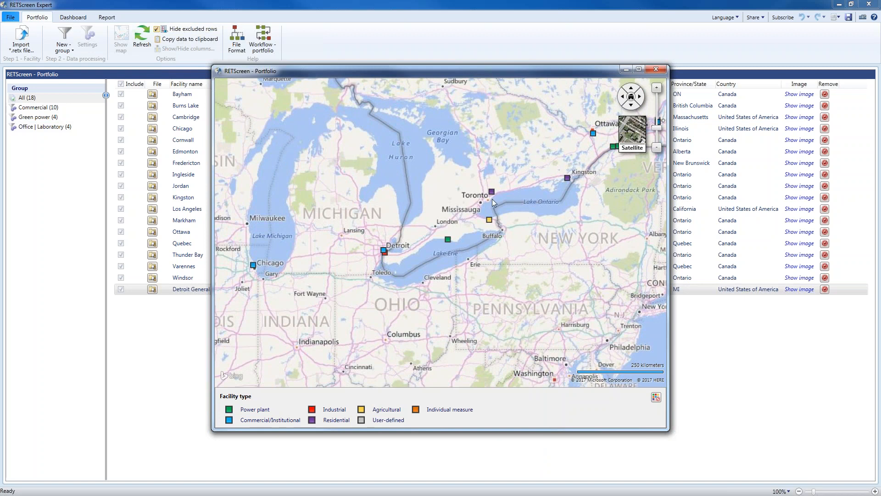
scroll(493, 200, up, 1)
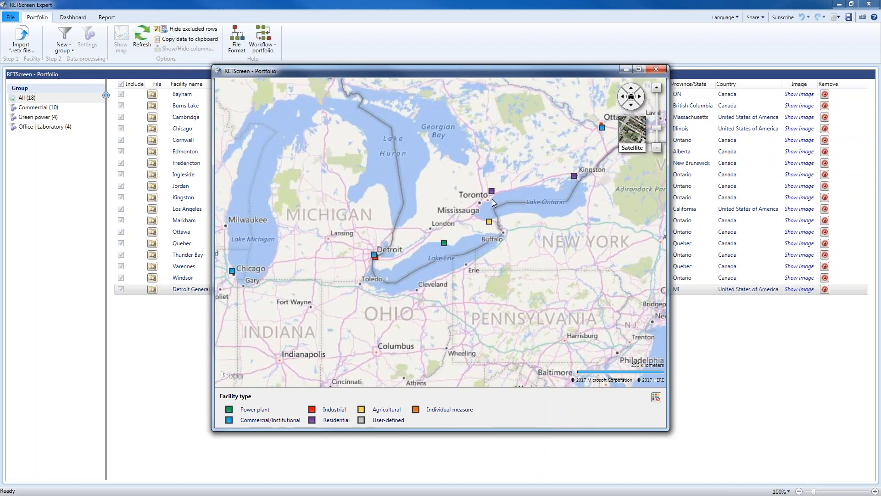
scroll(492, 200, up, 2)
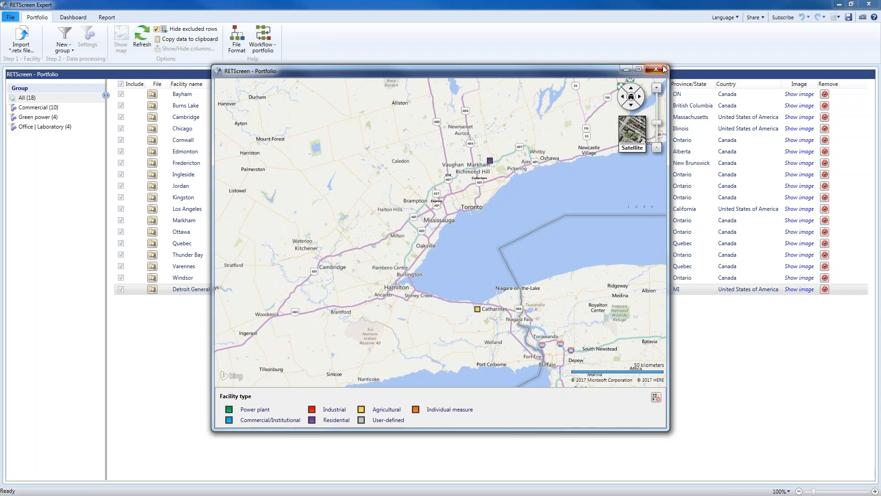
click(665, 69)
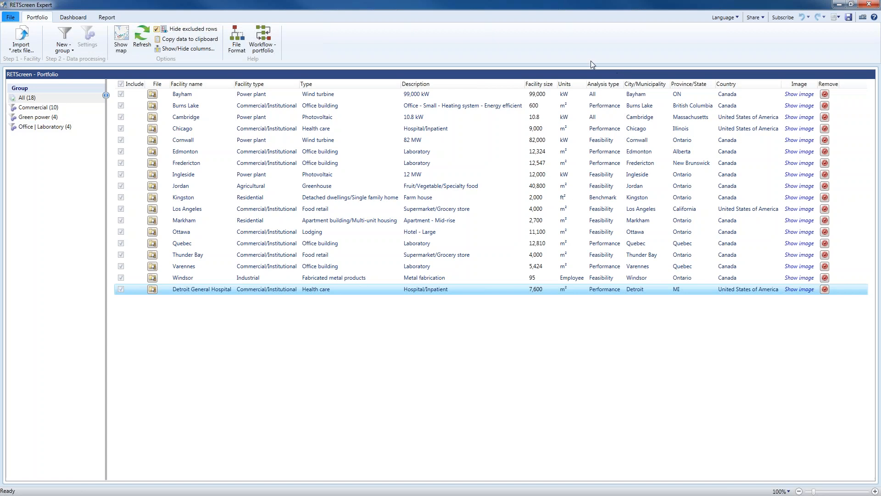
- Review the software's help and subscription information, and return to the portfolio worksheet
click(10, 18)
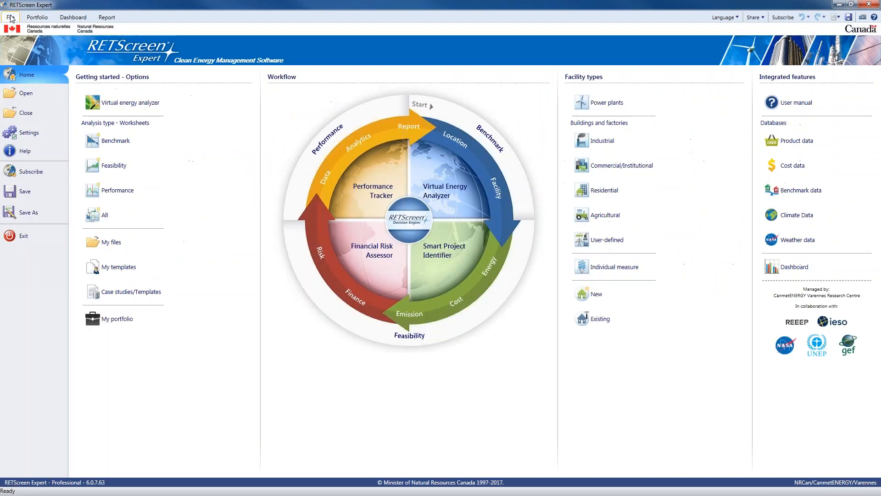
click(29, 152)
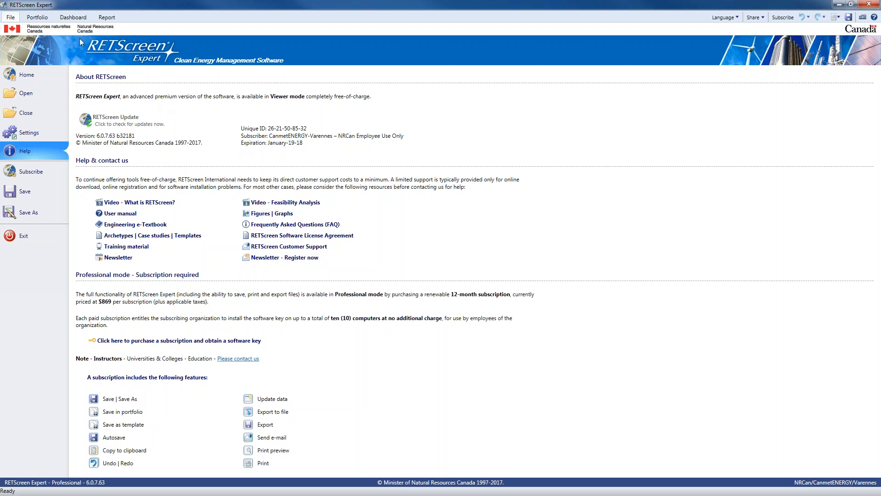
click(37, 18)
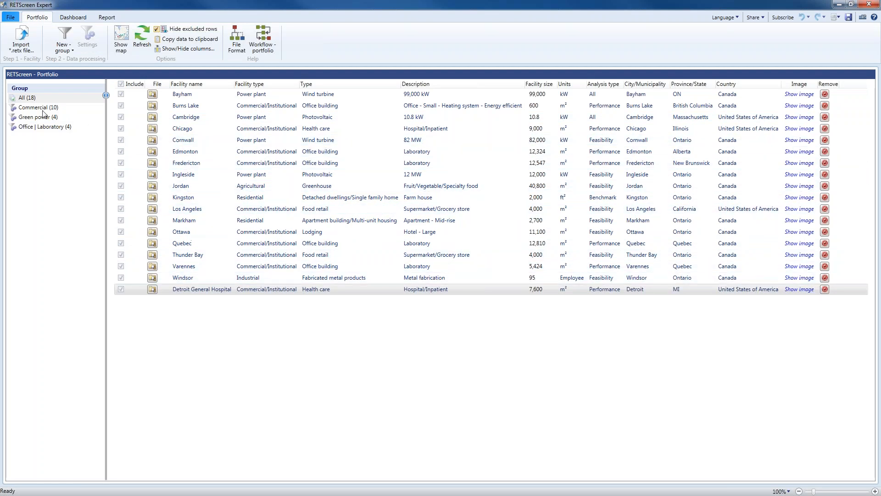
- Start a new advanced group for the whole portfolio and name it Health care facilities
click(31, 99)
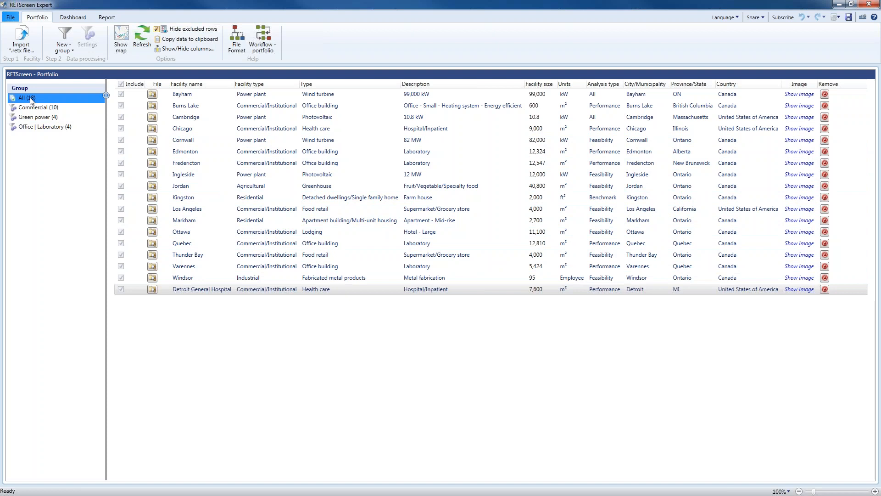
click(73, 50)
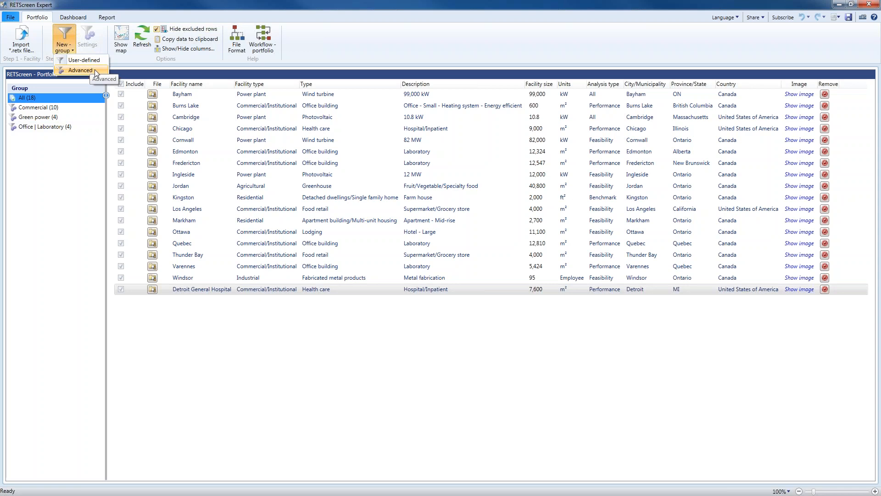
click(80, 70)
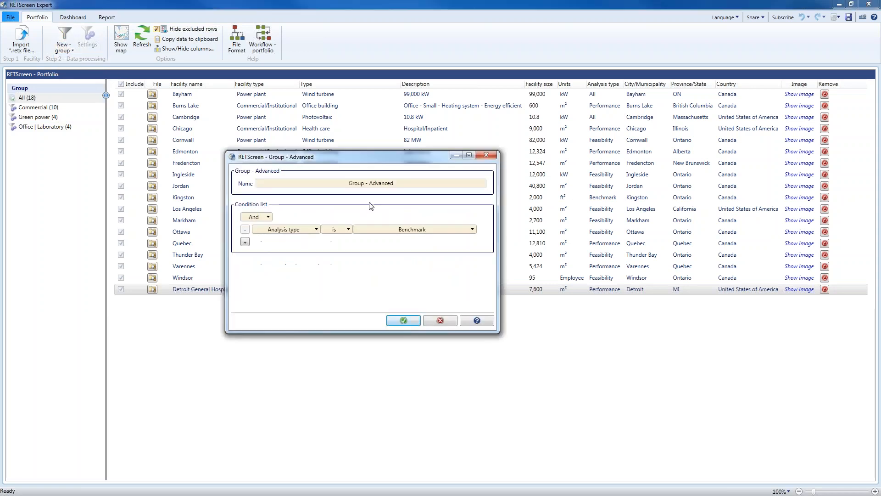
drag(395, 161, 408, 113)
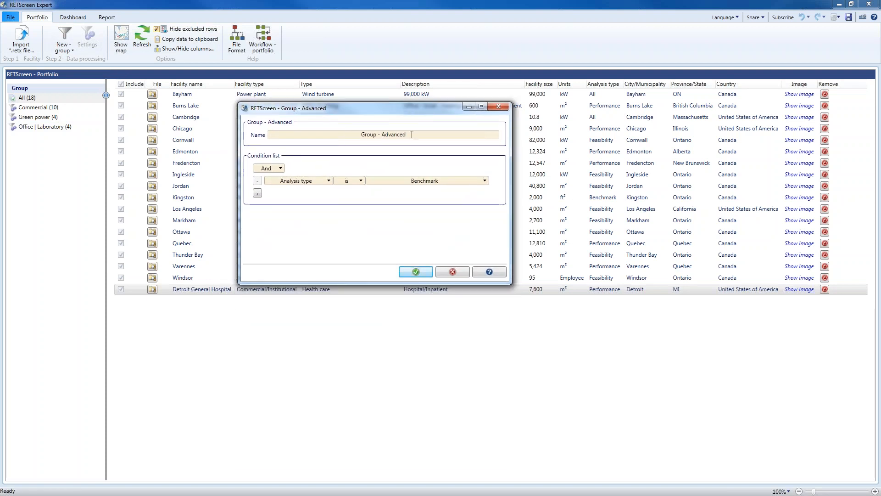
triple_click(393, 135)
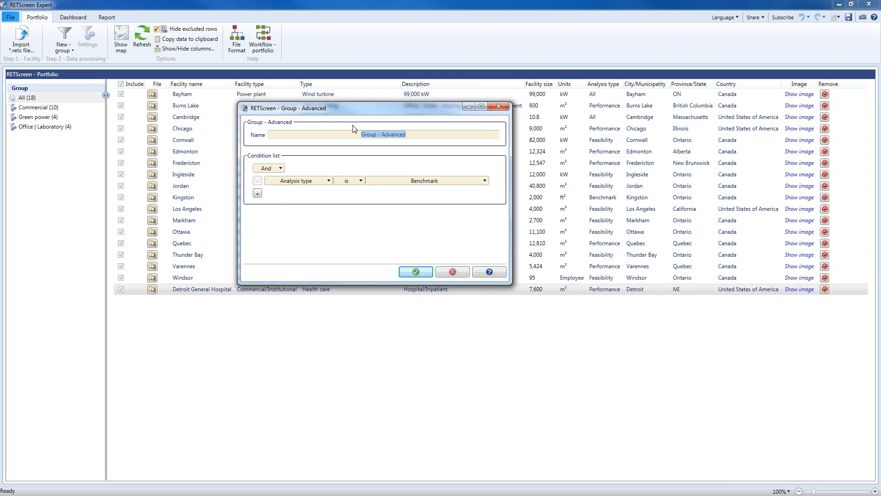
text(Health care)
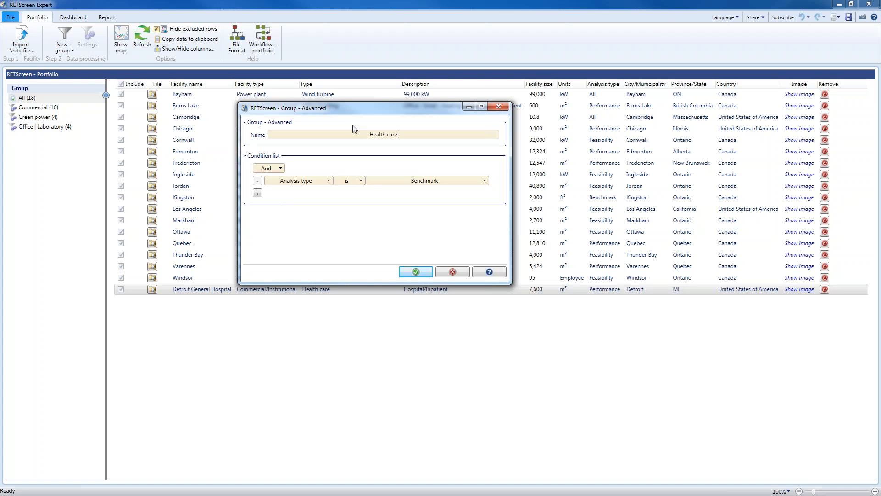
text( facilities)
drag(349, 114, 447, 95)
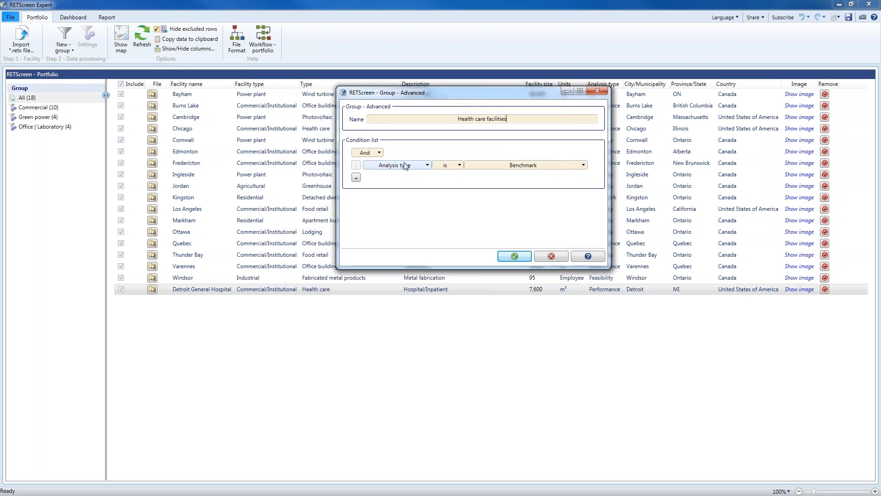
- Set the group's condition to Type is Health care and create the group
click(406, 165)
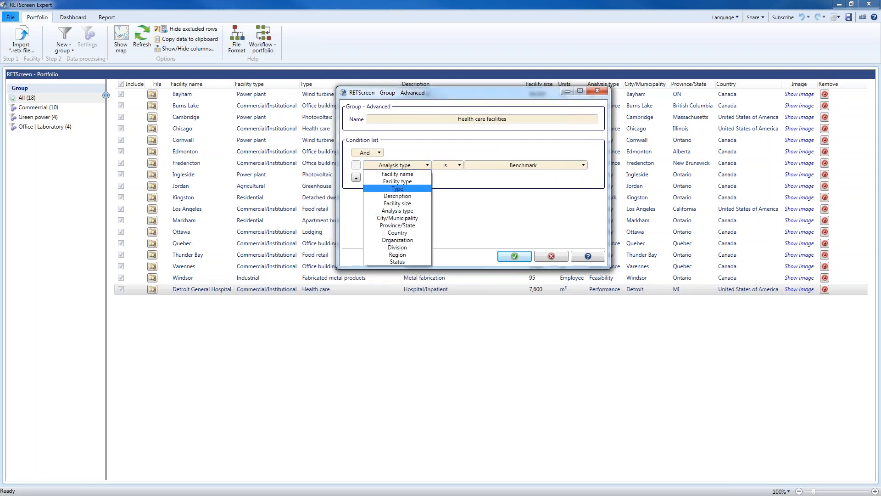
click(411, 188)
click(478, 166)
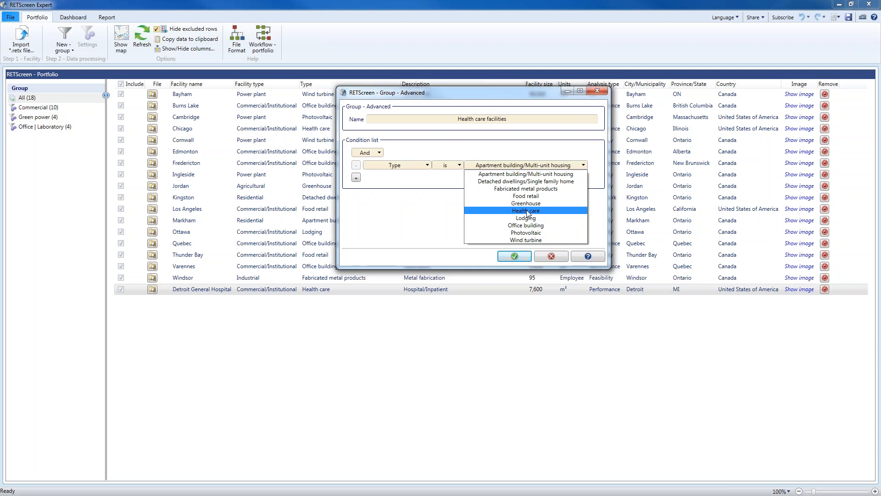
click(527, 210)
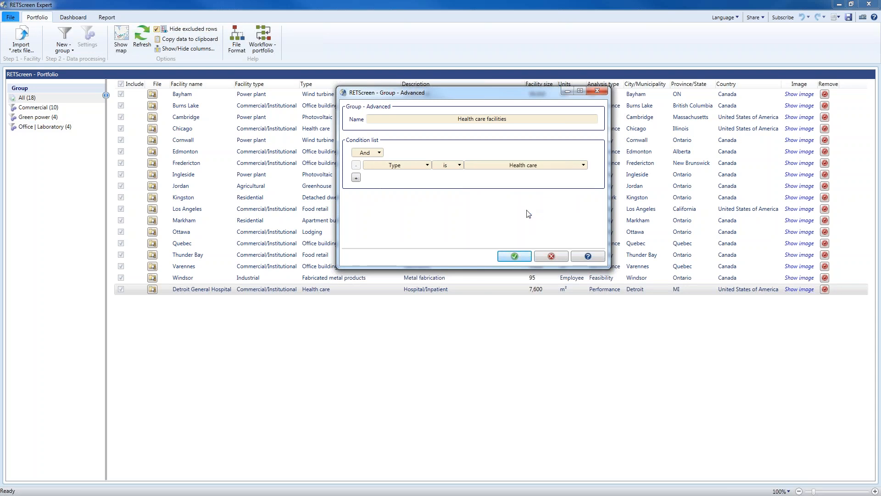
click(515, 257)
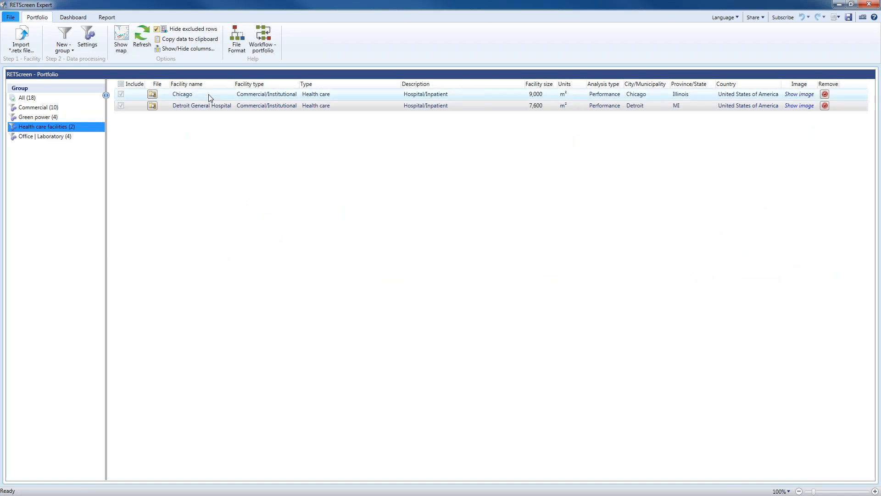
- Start a new advanced group in the portfolio and name it Ontario projects
click(70, 51)
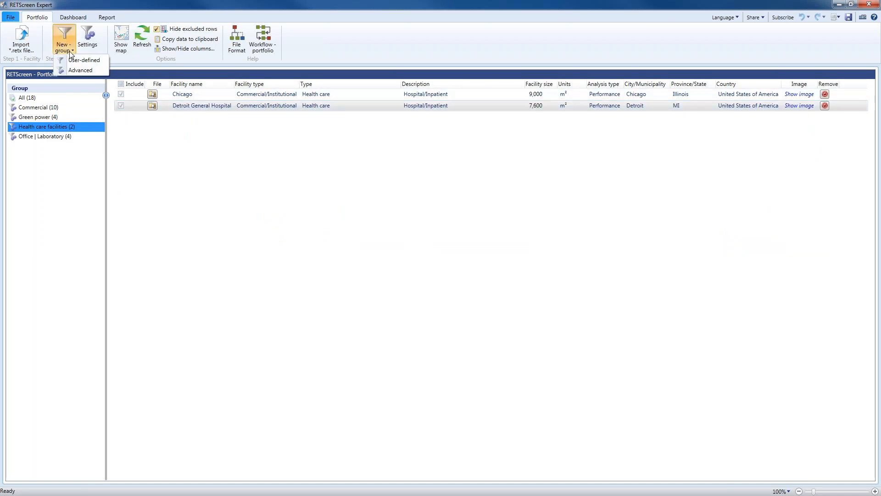
click(84, 71)
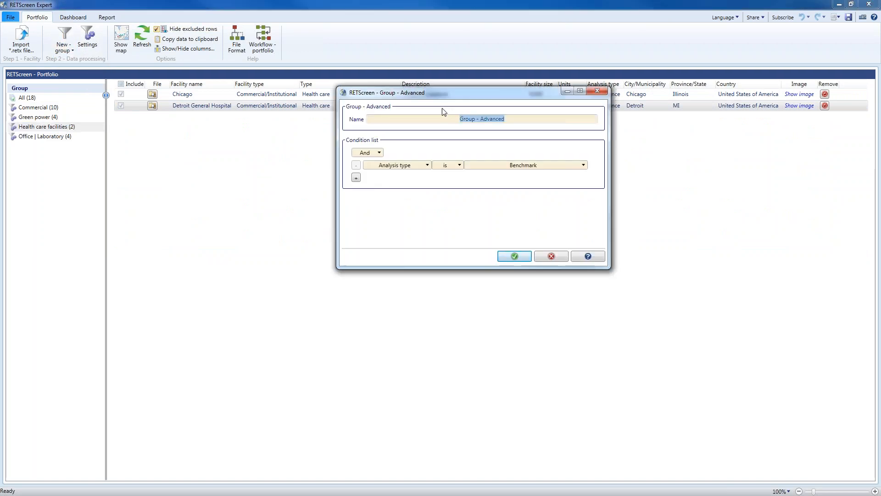
text(Ontario proejc)
key(BackSpace)
key(BackSpace)
key(BackSpace)
text(jecte)
key(BackSpace)
text(s)
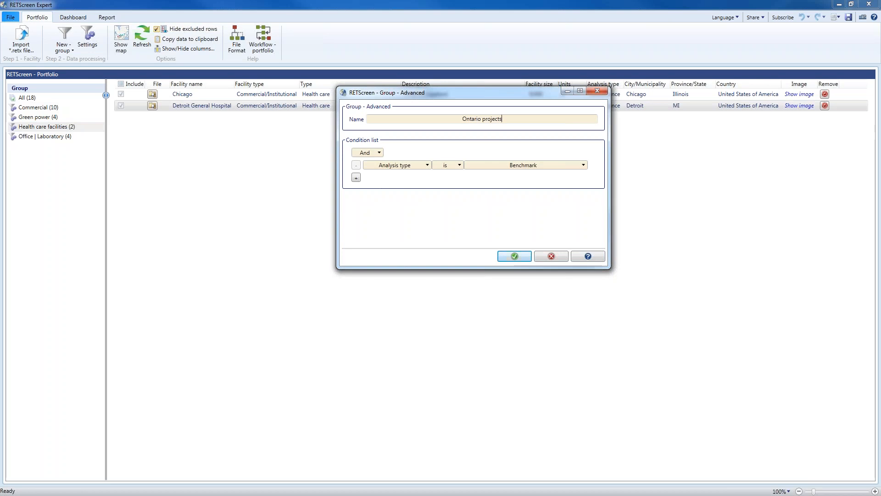
- Set the group's condition to Province/State is Ontario and create the group
click(423, 165)
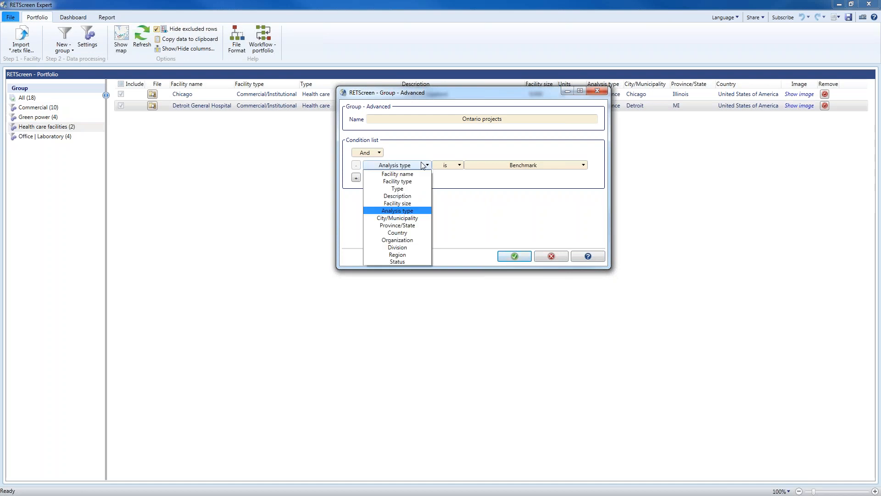
click(407, 228)
click(499, 168)
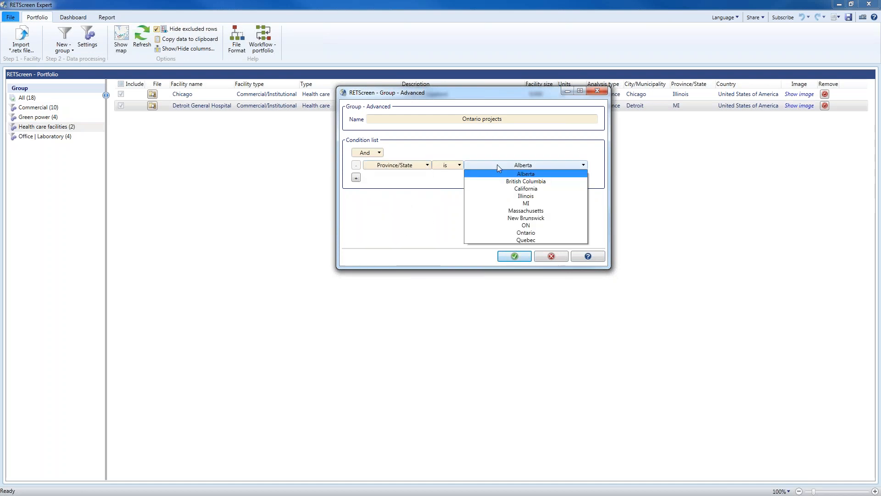
click(531, 234)
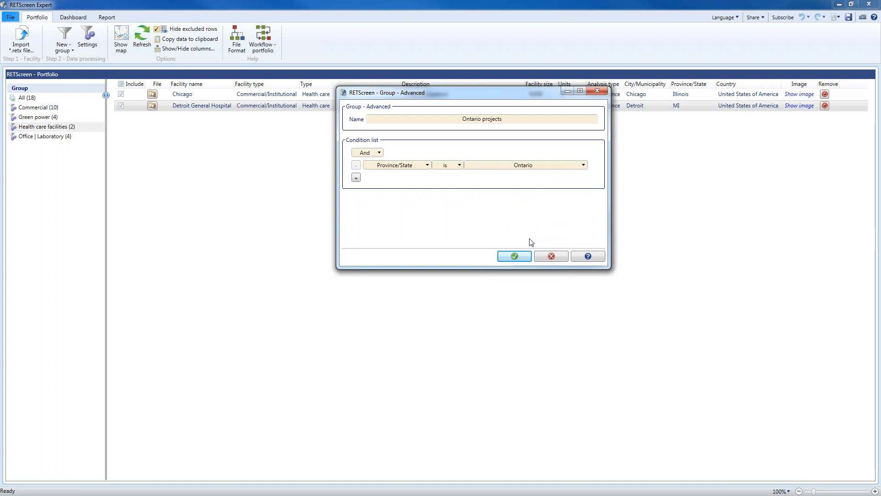
click(515, 257)
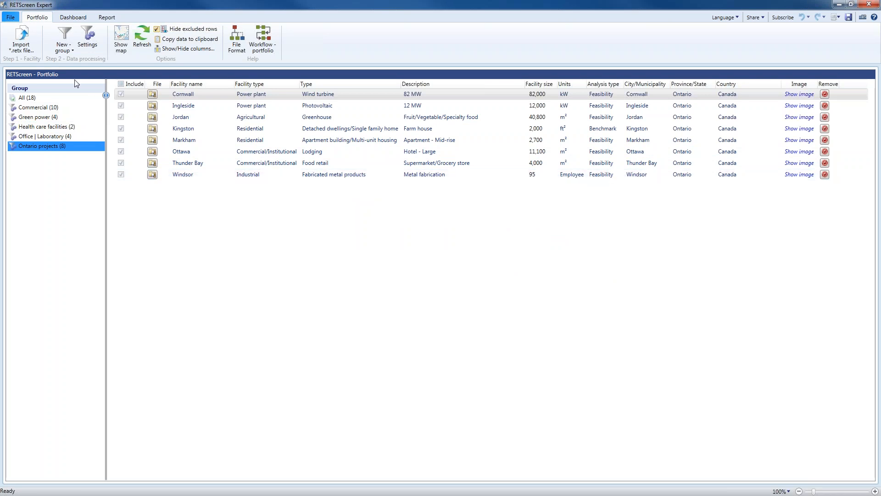
- Create a user-defined group from all facilities, include Bayham, Burns Lake, Cambridge, Chicago and Cornwall, and hide the excluded rows
click(32, 99)
click(66, 49)
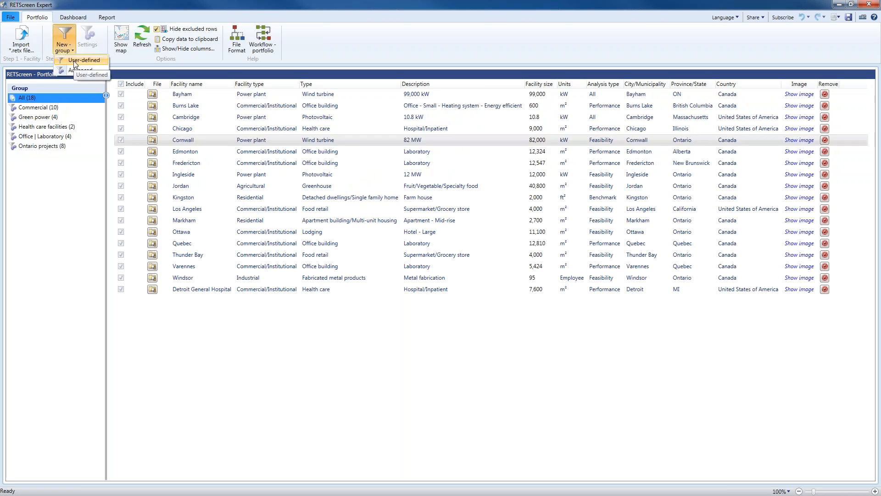
click(76, 60)
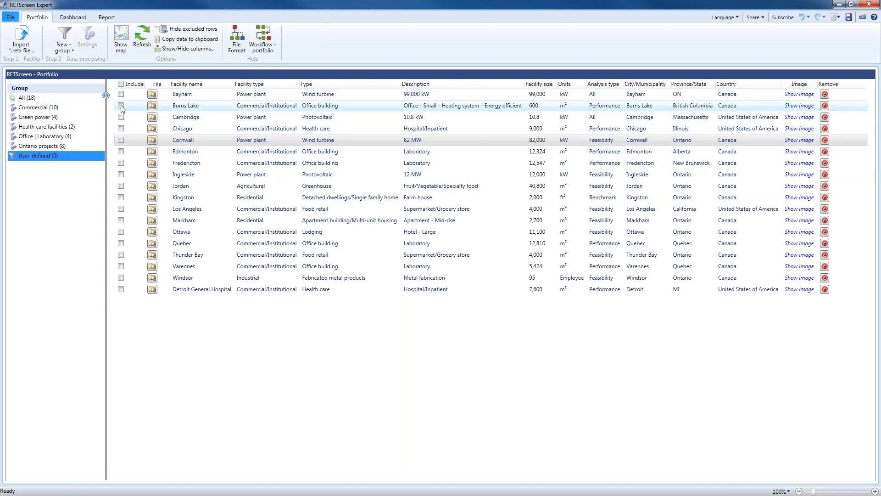
click(121, 140)
click(121, 129)
click(121, 118)
click(121, 106)
click(120, 95)
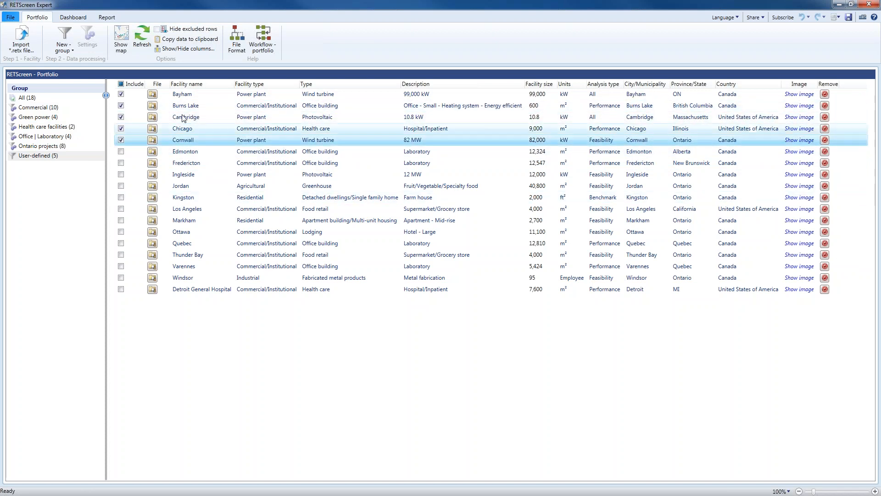
click(185, 30)
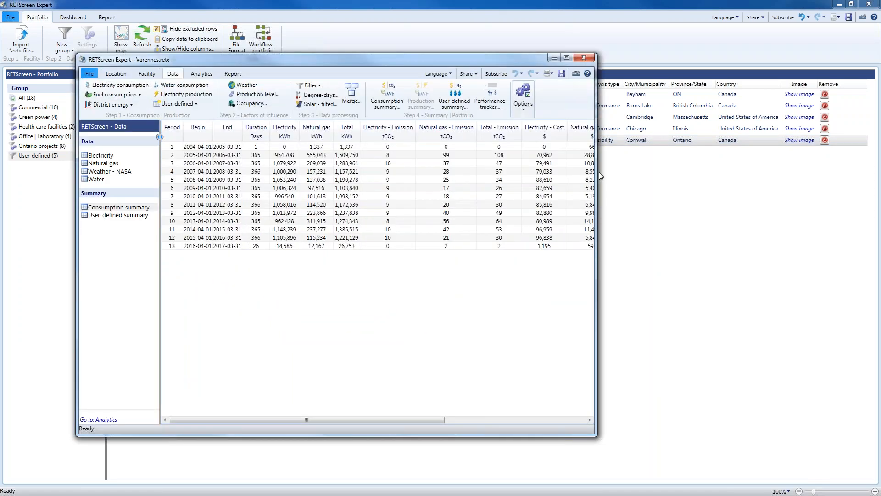
- Widen the Varennes.retx window, examine the consumption summary table and its settings, and leave the settings without changes
drag(597, 175, 774, 240)
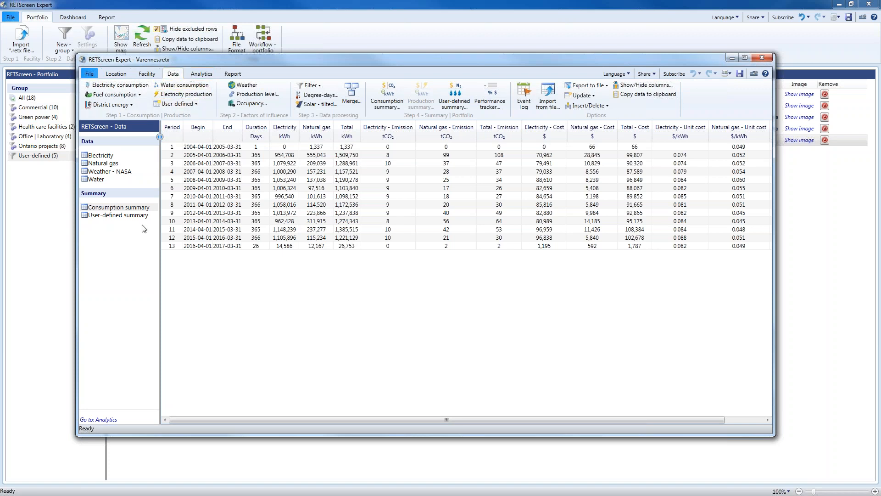
click(144, 209)
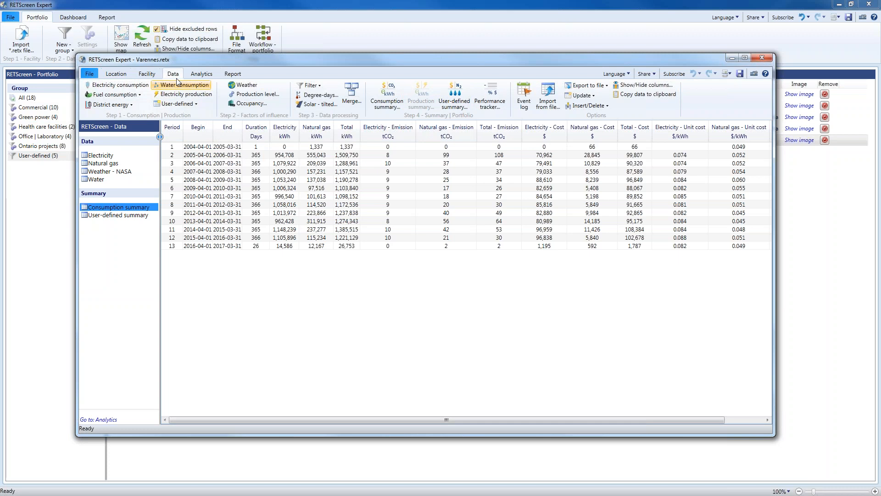
click(373, 106)
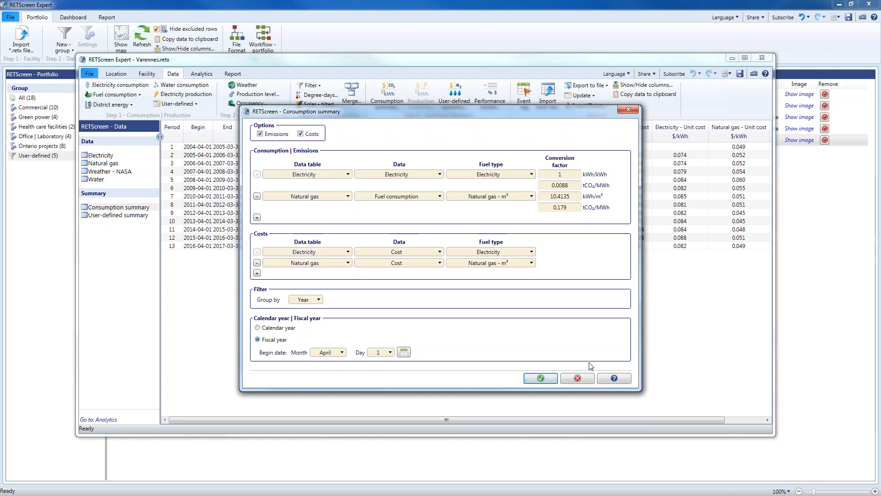
click(585, 382)
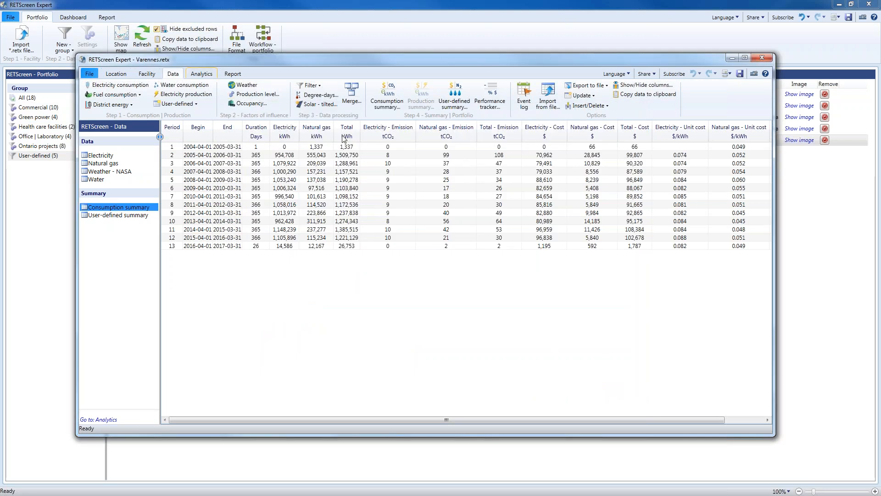
- Examine the Varennes file's predicted and actual consumption summary and its regression settings in the analytics, and dismiss the settings
click(202, 74)
click(410, 97)
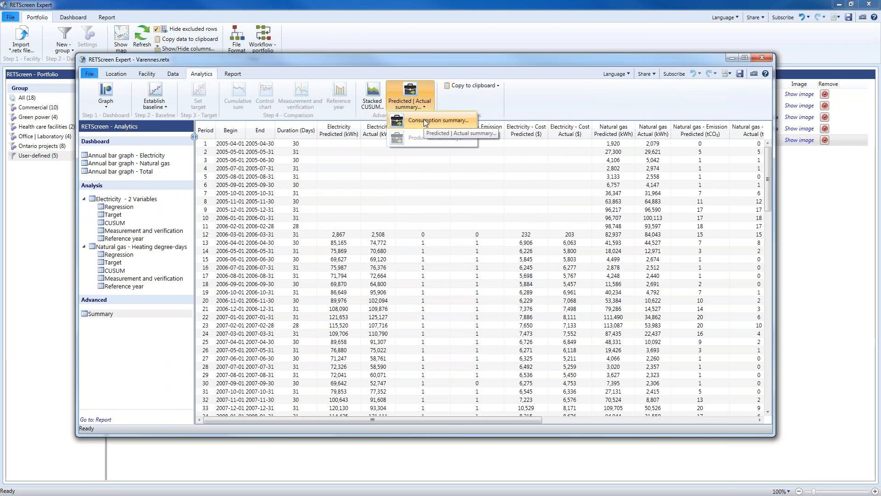
click(423, 120)
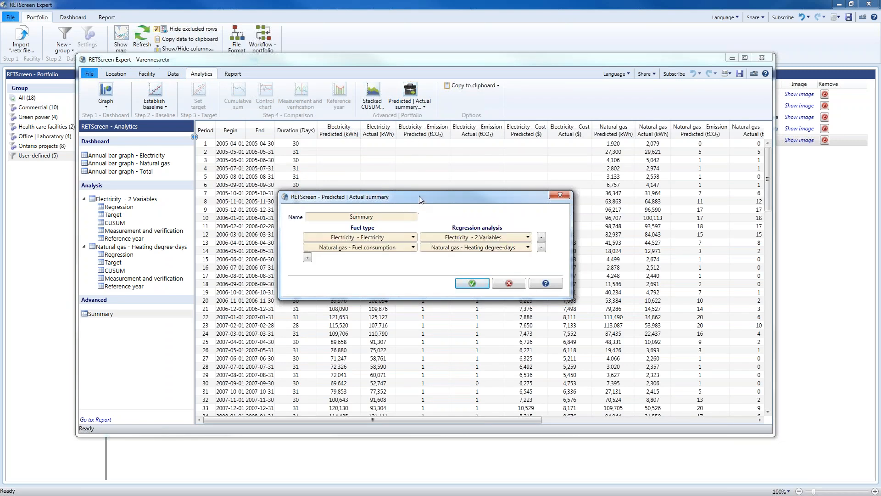
drag(418, 194, 404, 169)
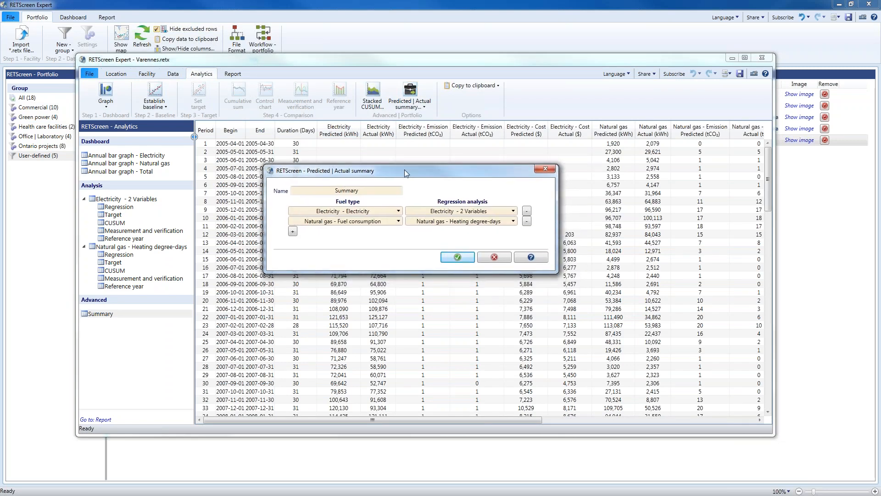
click(494, 258)
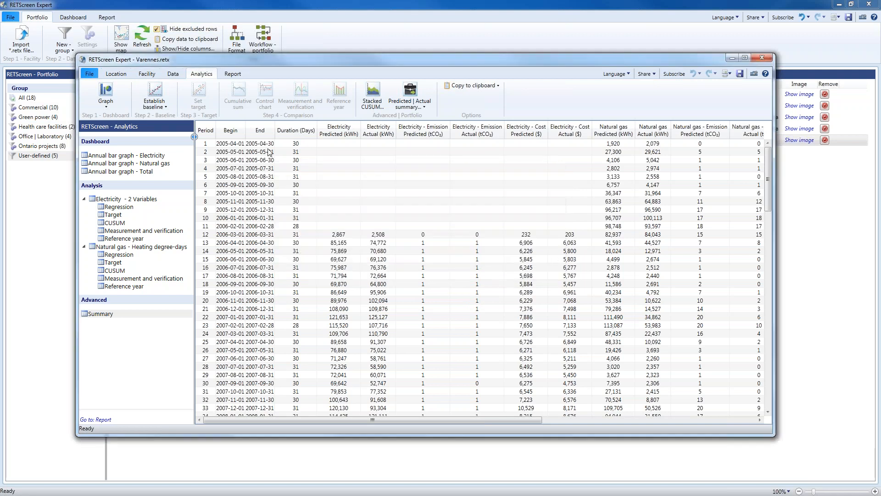
- Return to the Varennes file's data and review the consumption summary's emission, cost and fiscal year options again without changing them
click(178, 77)
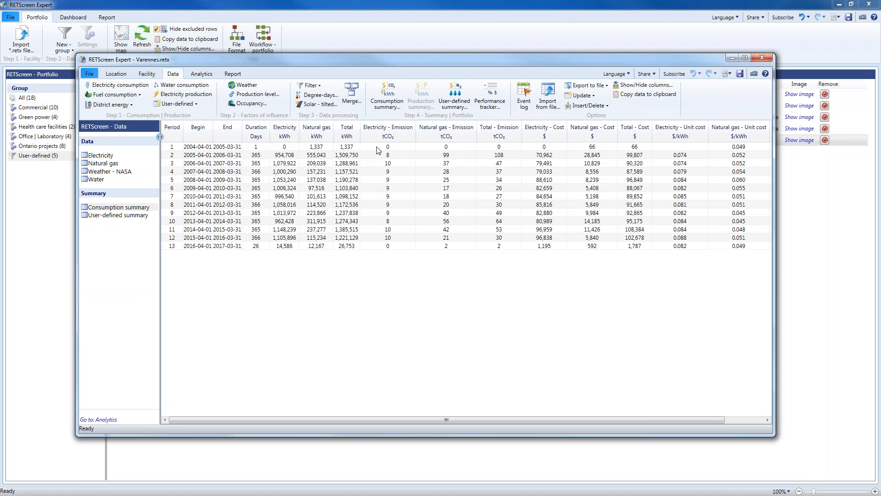
click(388, 103)
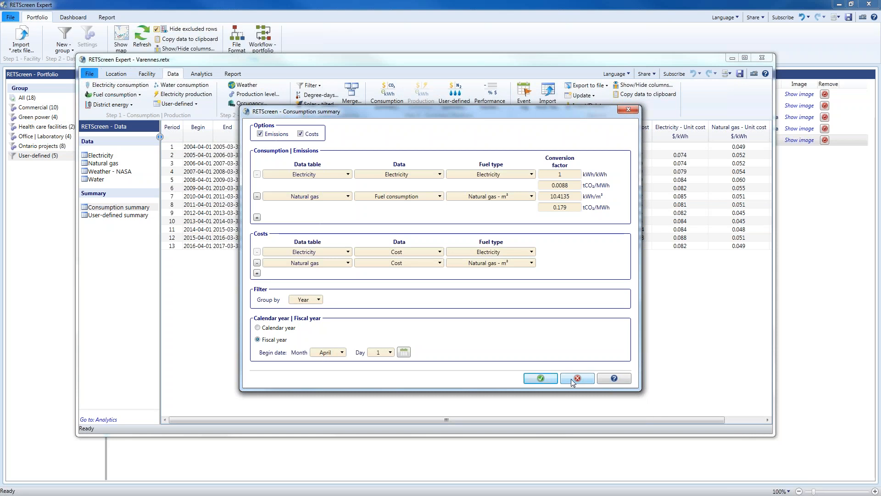
click(571, 380)
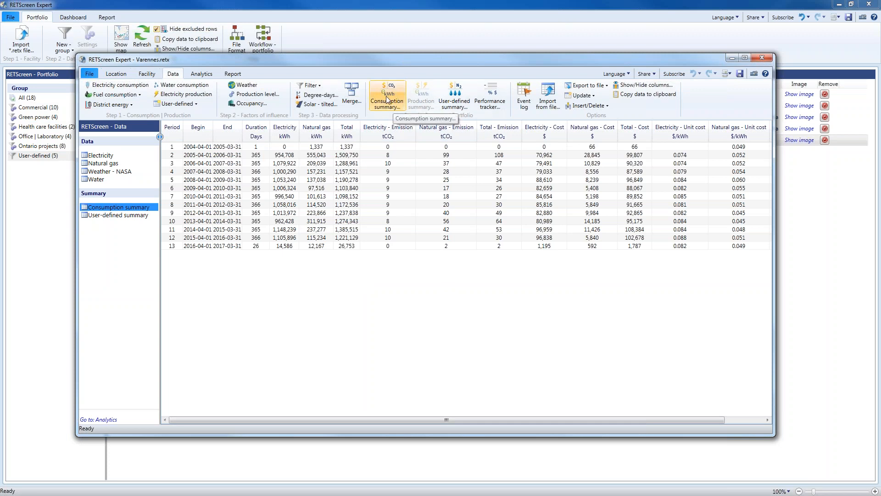
- Examine the user-defined summary's settings and the data tables available for consumption, and close them without changes
click(465, 98)
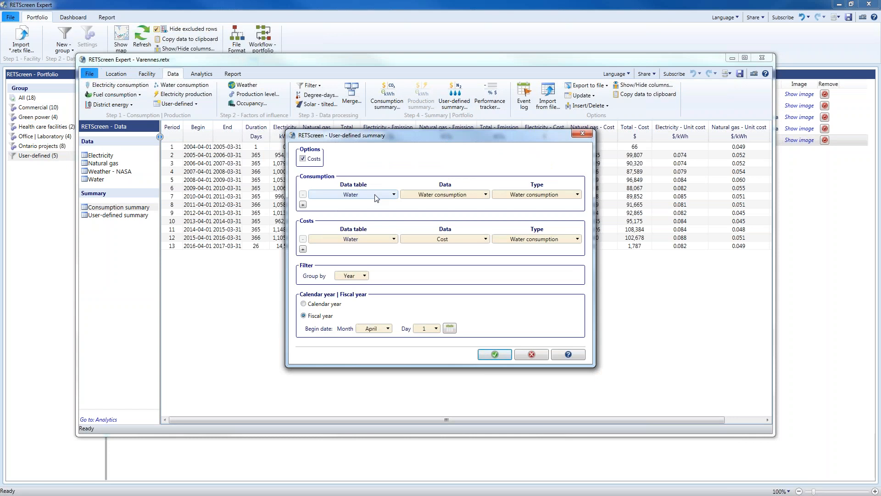
click(387, 195)
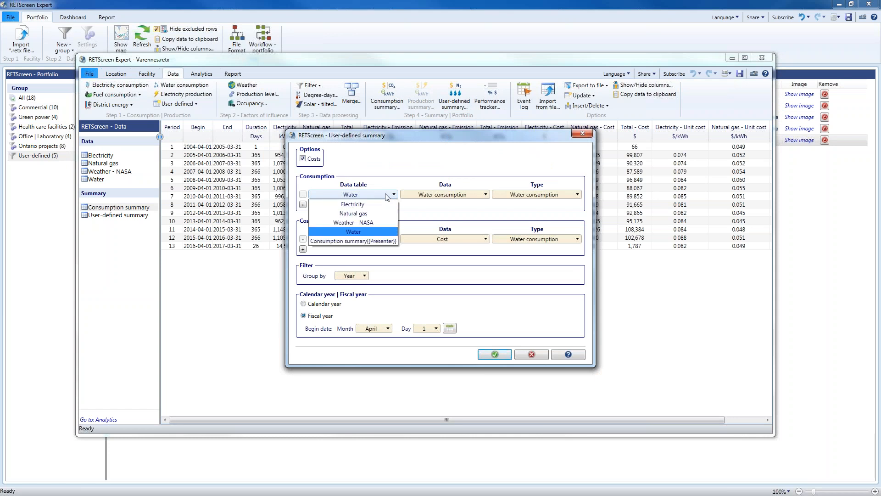
click(387, 195)
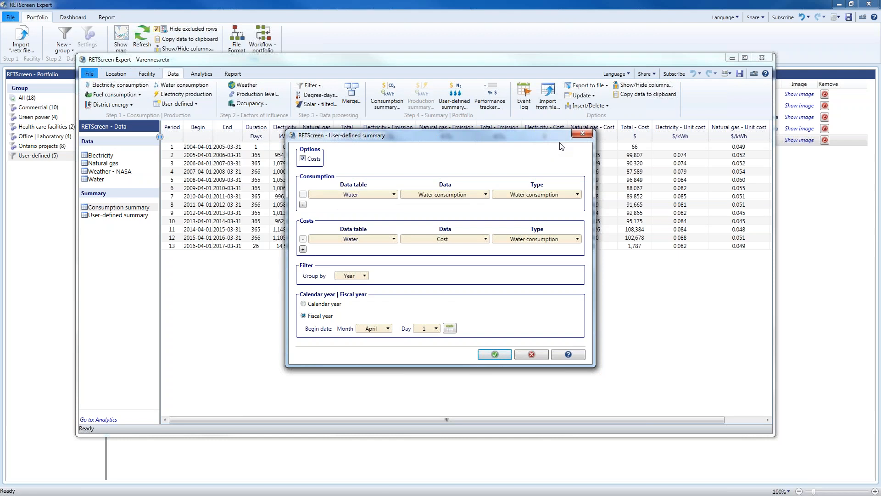
click(582, 133)
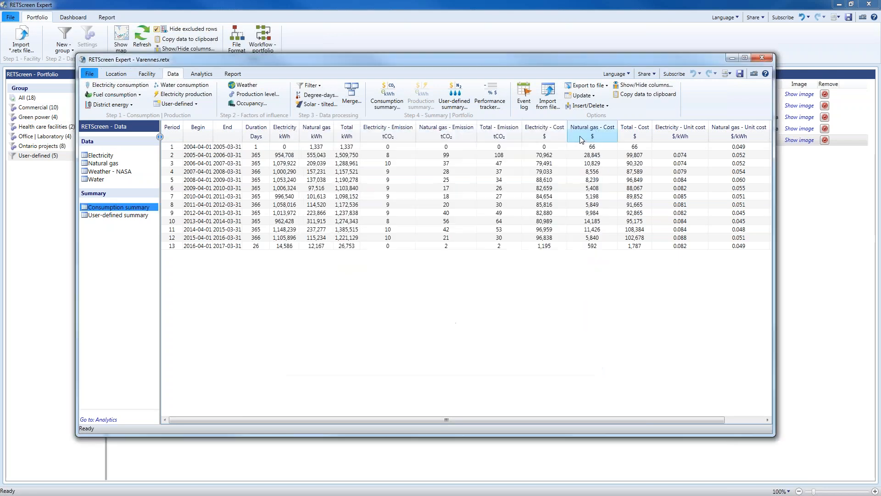
- Compare the user-defined summary's yearly water consumption and cost with the underlying water data, and return to the summary
click(130, 215)
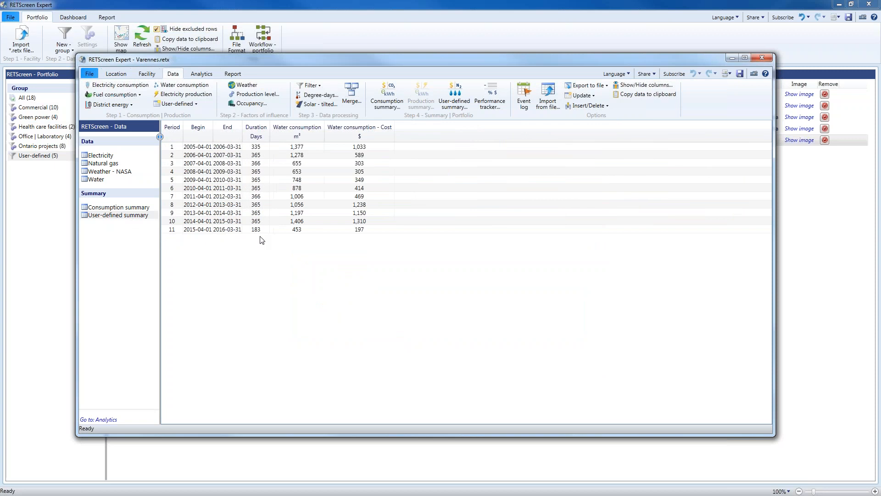
click(298, 189)
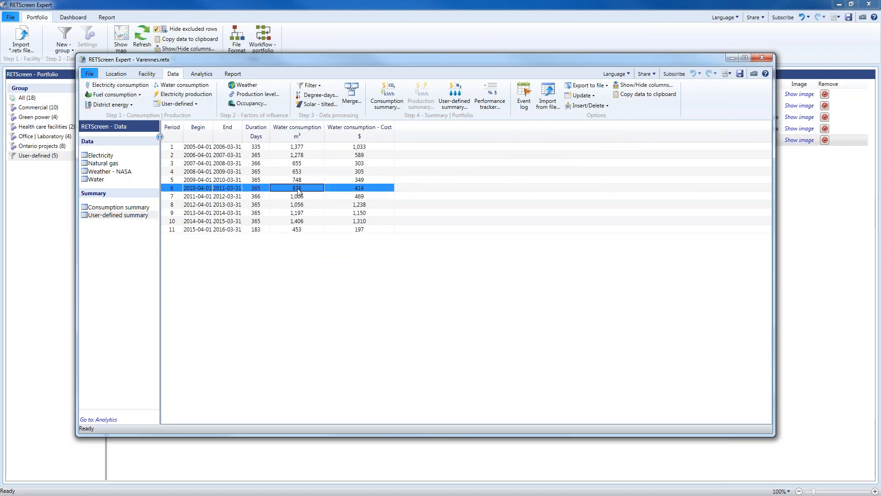
click(374, 174)
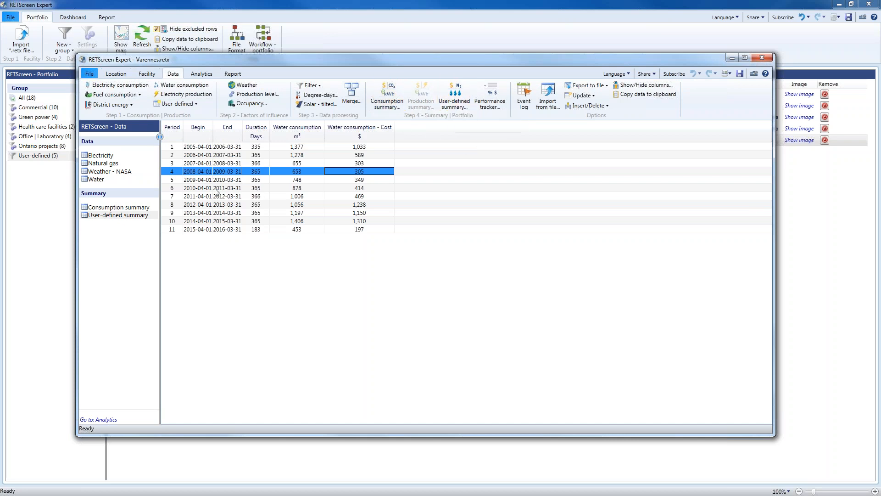
click(96, 180)
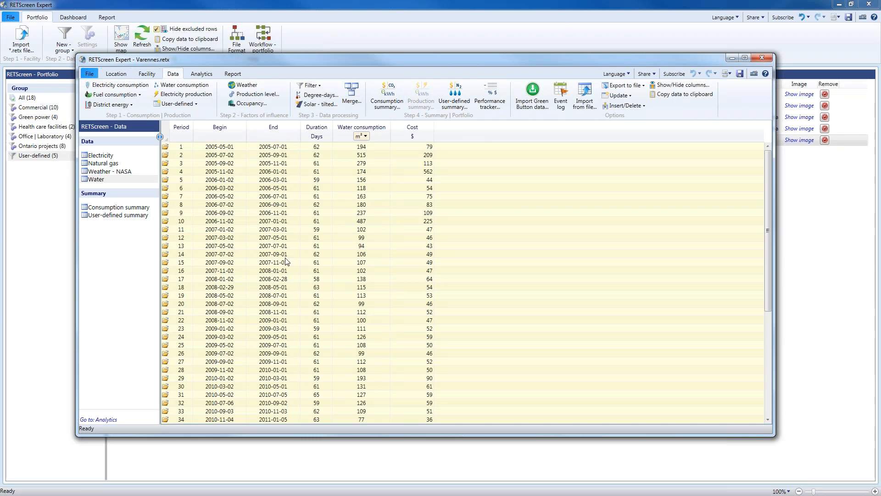
click(136, 220)
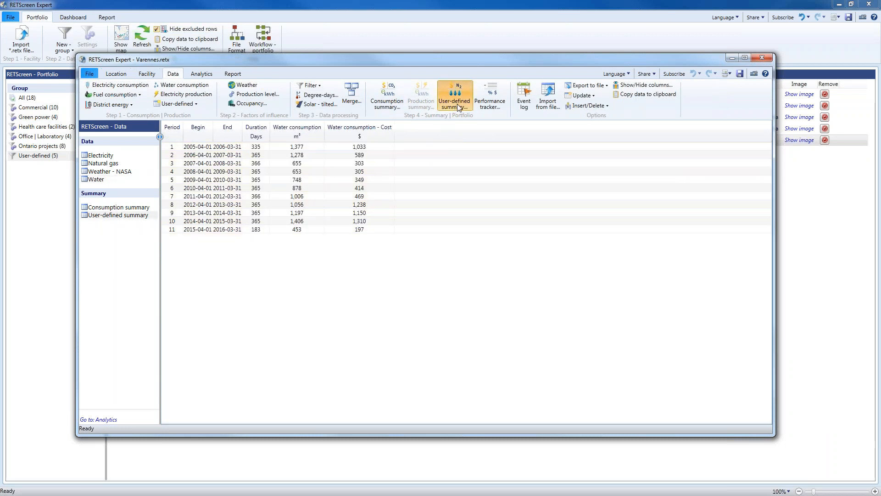
- Recheck the user-defined water summary's settings without changing them, view its table, and switch back to the portfolio window
click(458, 104)
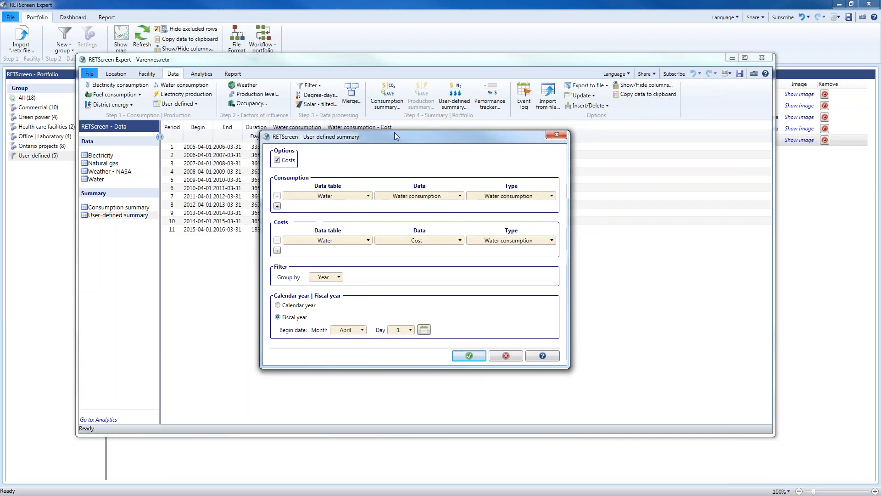
drag(395, 132, 389, 116)
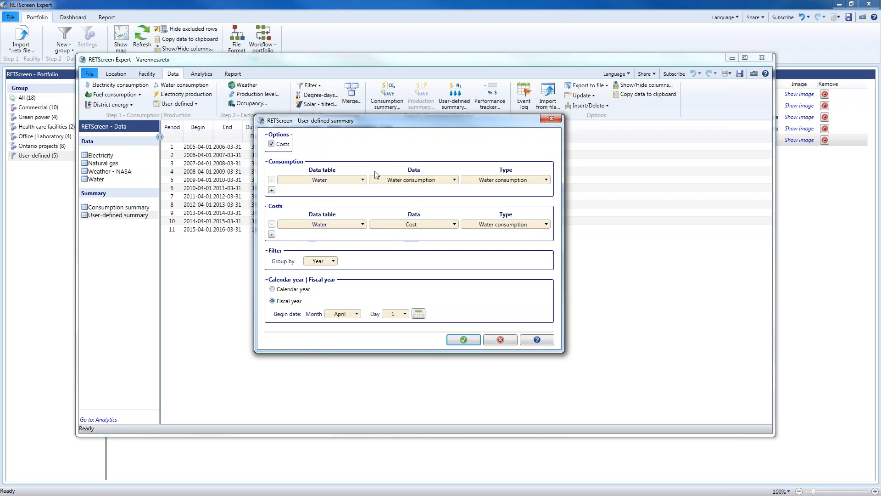
click(505, 340)
click(110, 216)
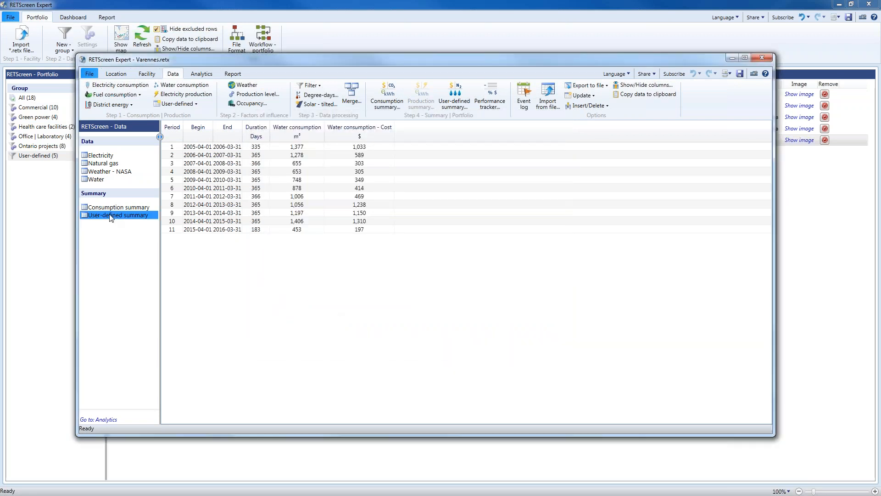
click(205, 4)
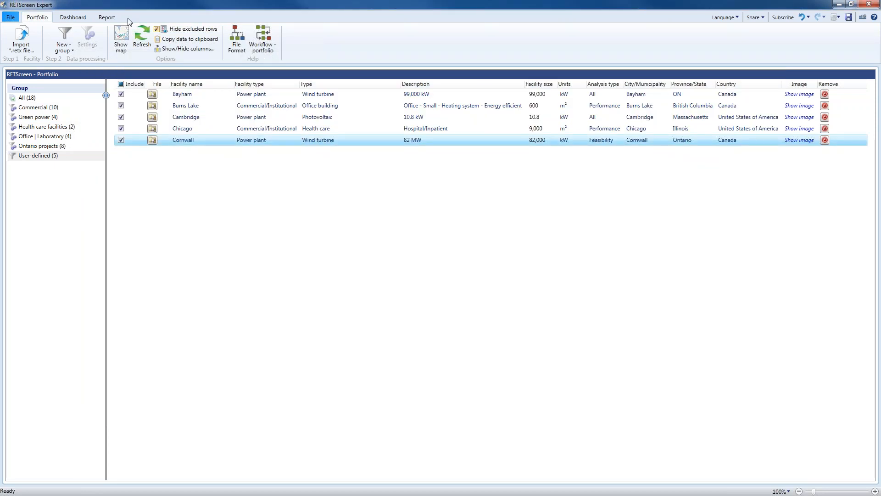
- On the dashboard, change Varennes' natural gas consumption analysis to a user-defined summary of water consumption in m³ and apply it
click(73, 17)
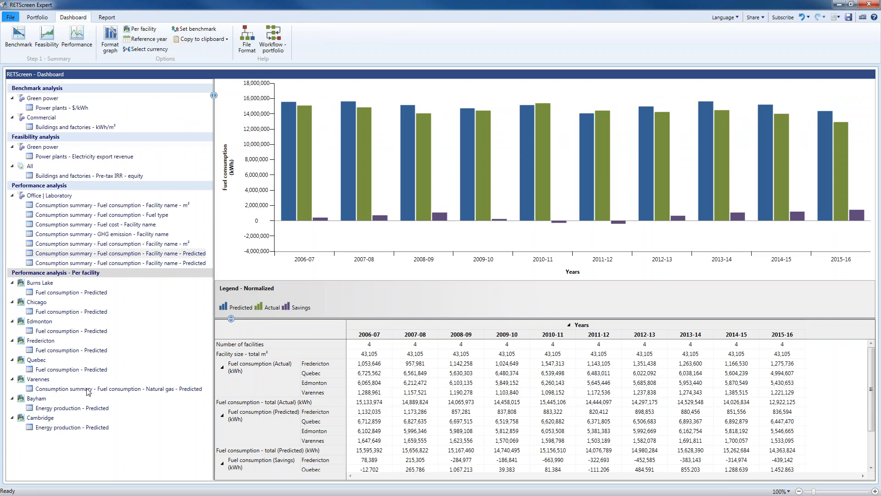
click(87, 390)
right_click(87, 393)
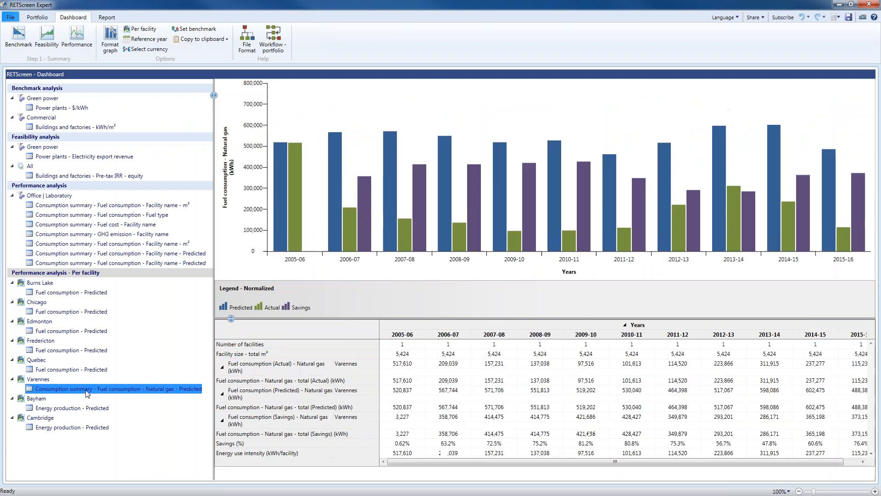
click(118, 407)
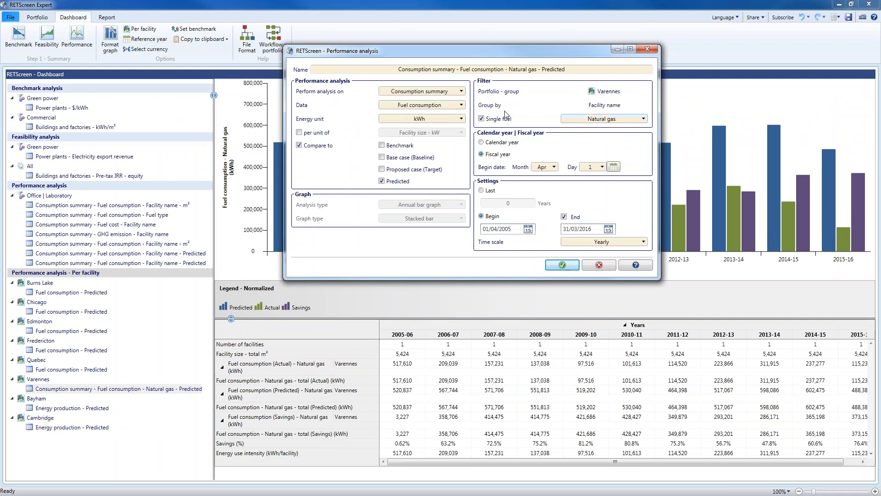
click(445, 107)
click(445, 107)
click(448, 92)
click(430, 115)
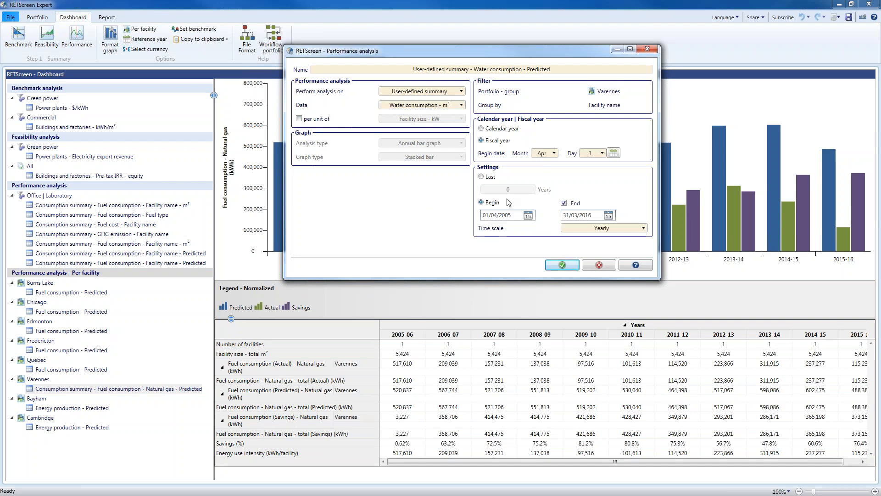
click(413, 92)
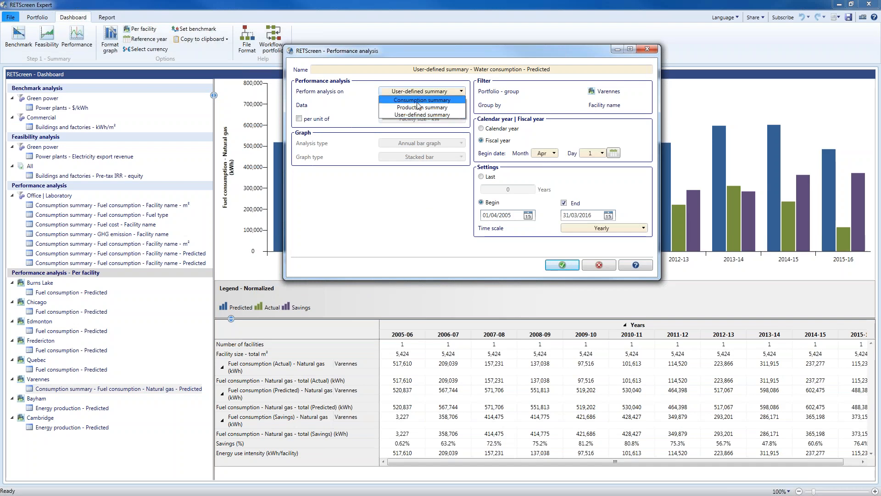
click(442, 114)
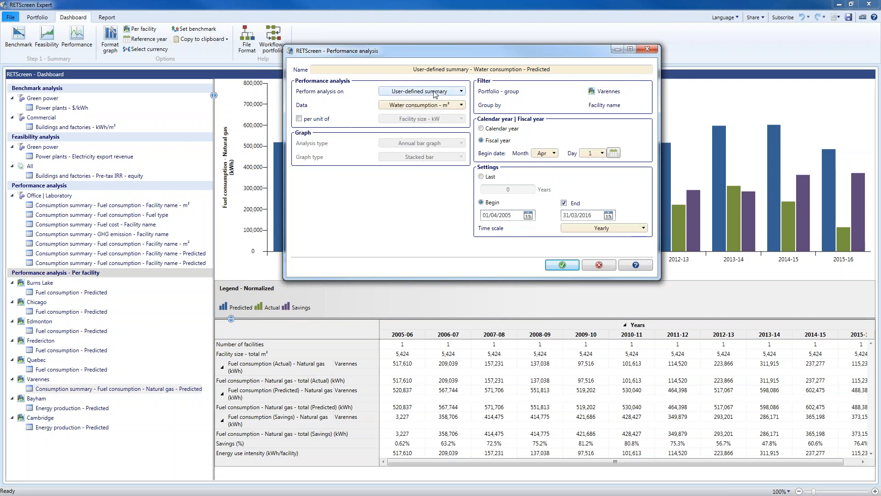
click(562, 266)
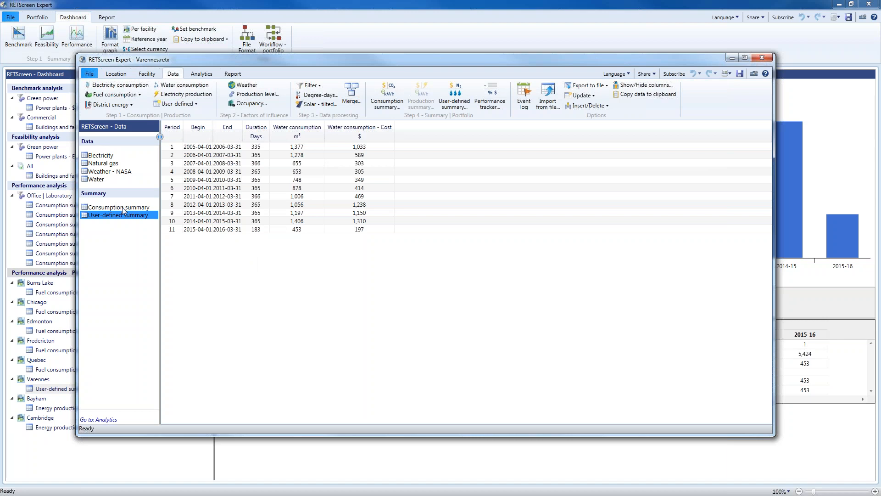
- Try grouping the Varennes file's consumption summary by month, and discard the change
click(390, 97)
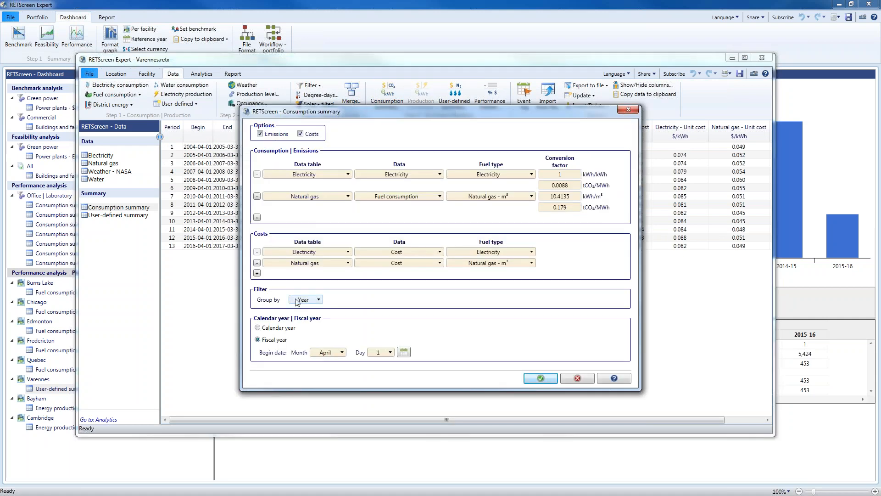
click(296, 301)
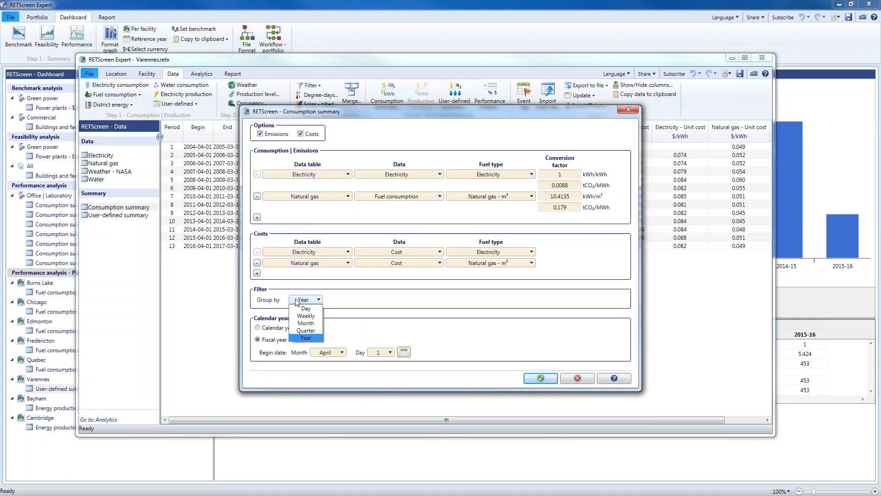
click(306, 323)
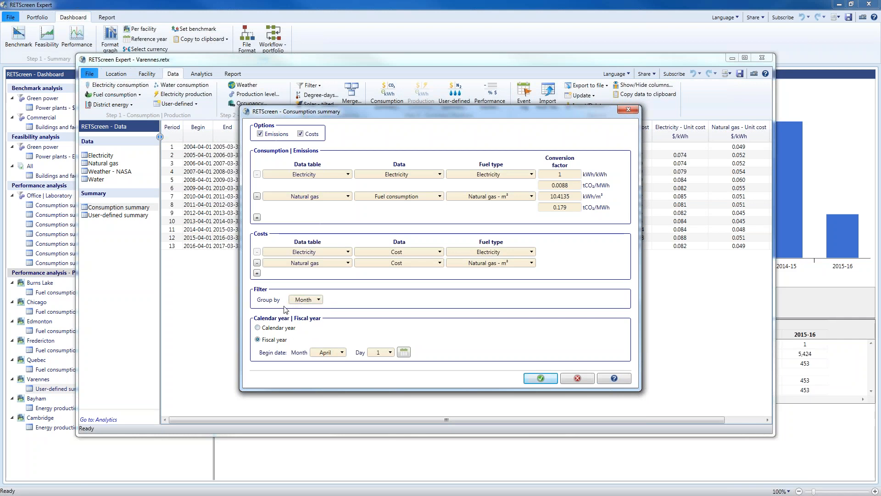
drag(384, 109, 430, 79)
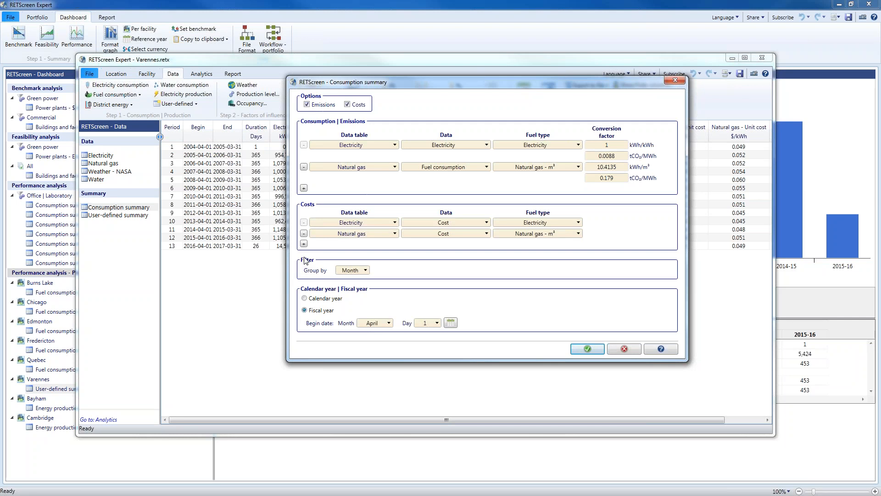
click(620, 350)
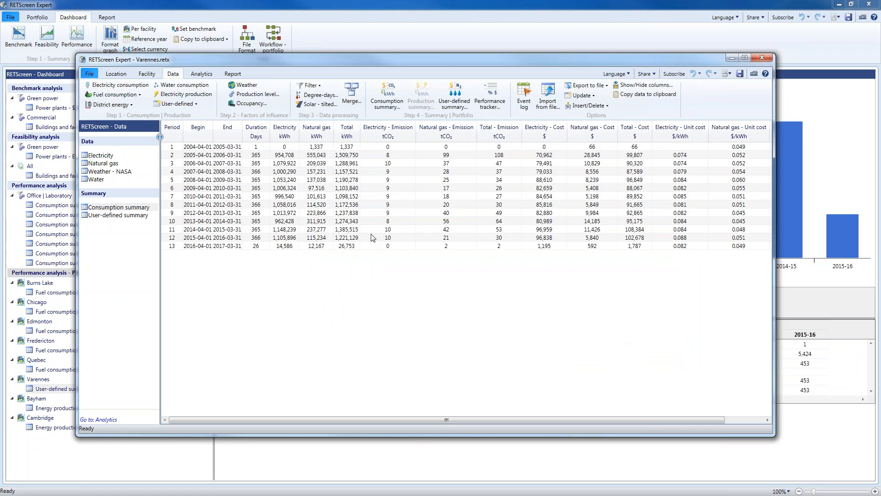
- Examine the period durations in the Varennes file's yearly consumption summary table
click(251, 212)
click(258, 173)
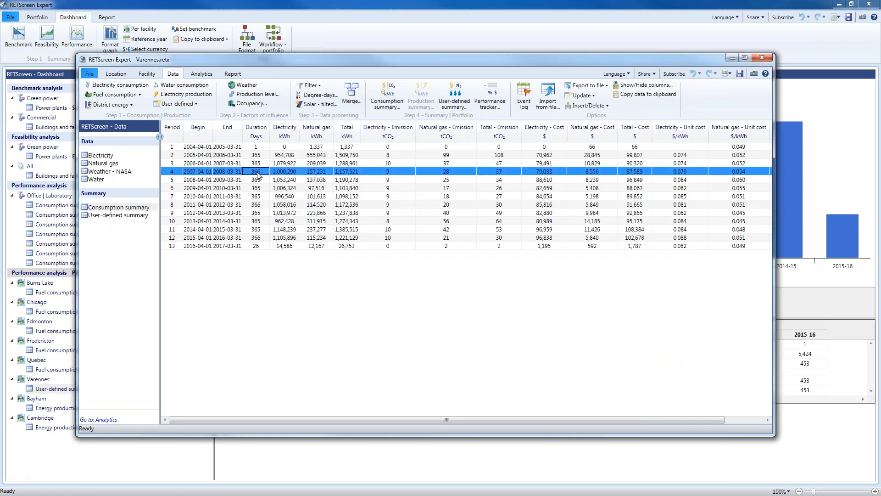
click(259, 197)
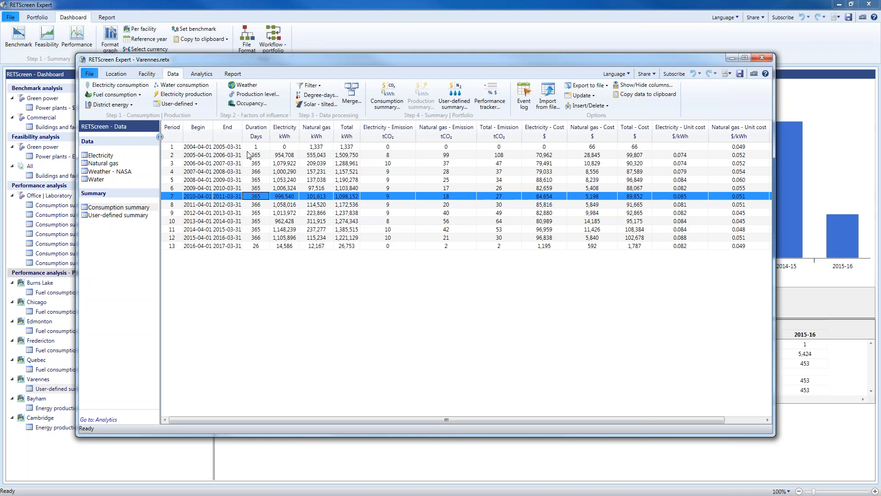
click(91, 75)
key(Escape)
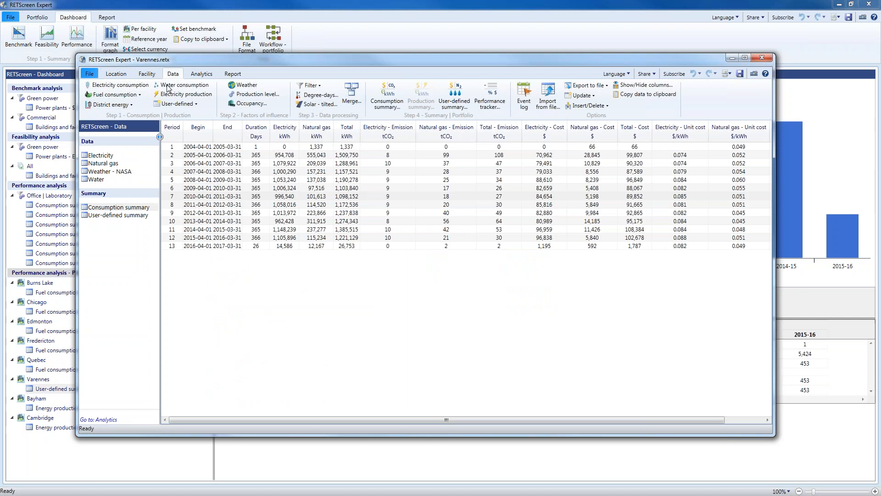
click(128, 208)
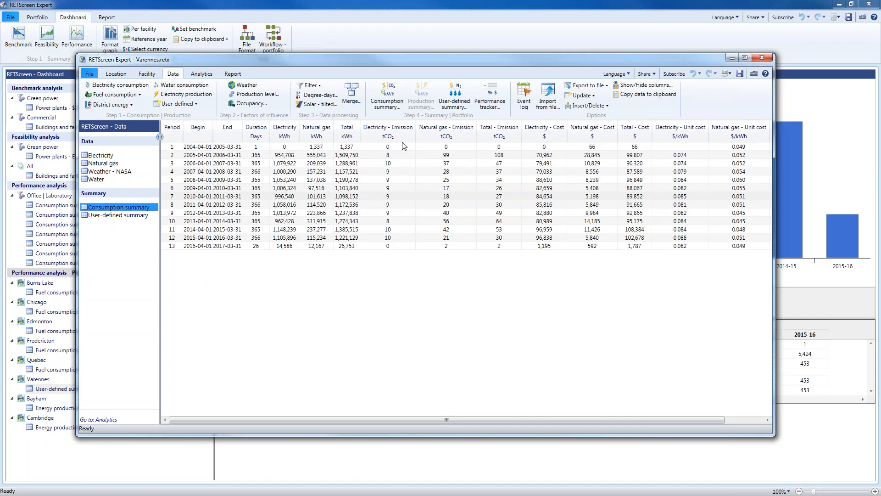
- Try an electricity emission factor of .05 tCO₂/MWh in the consumption summary settings, and discard the change
click(388, 96)
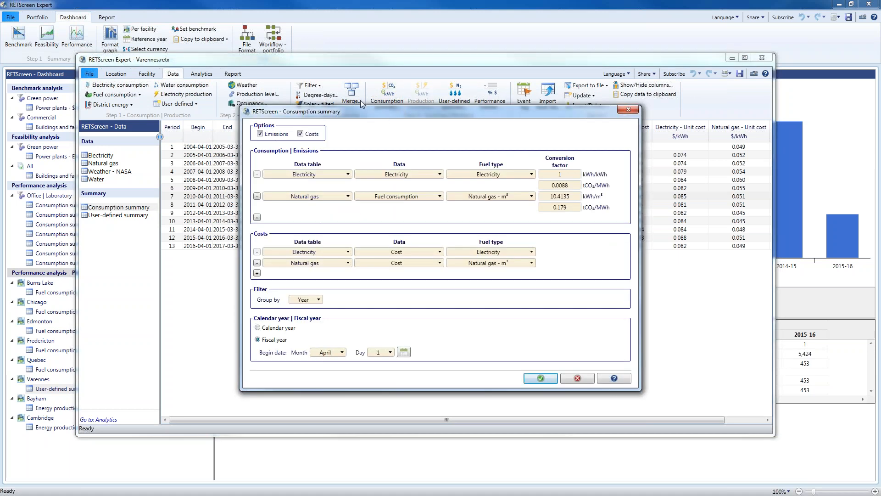
drag(372, 110, 299, 93)
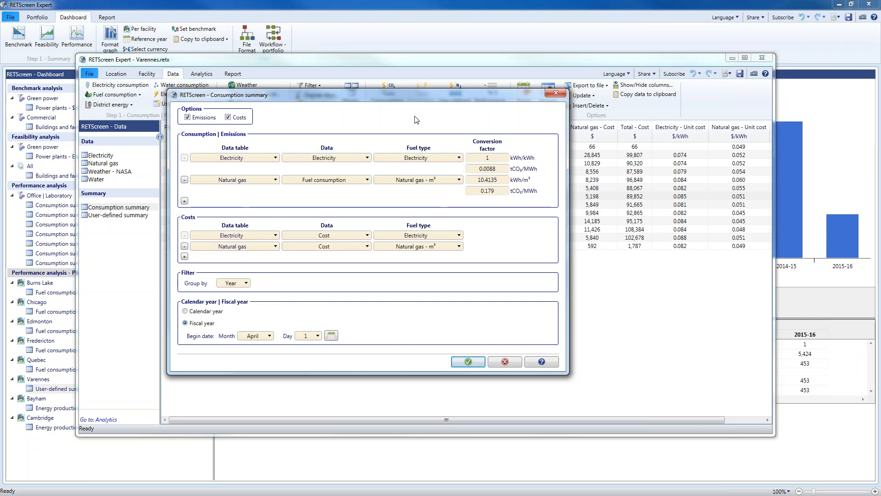
drag(386, 99, 405, 115)
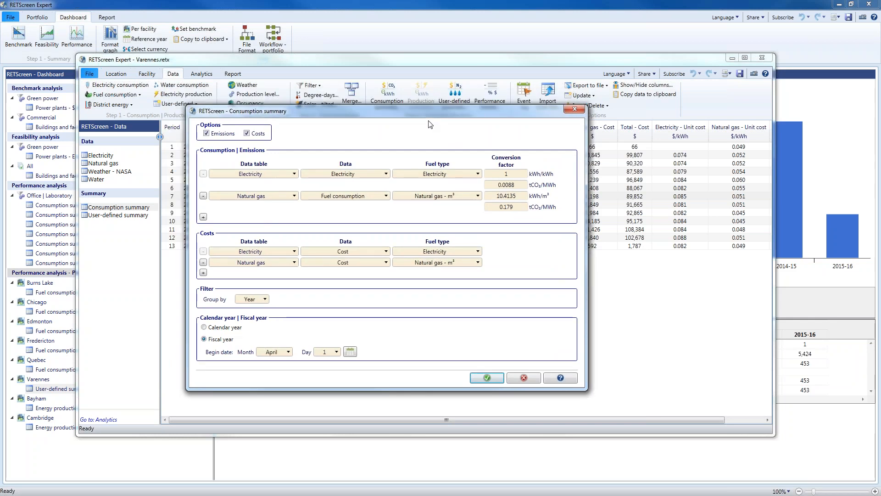
drag(322, 108, 373, 112)
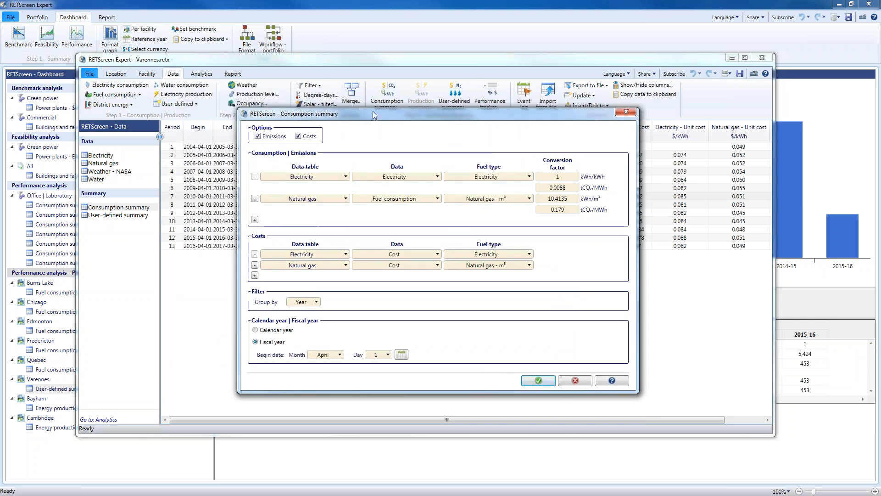
drag(368, 111, 345, 99)
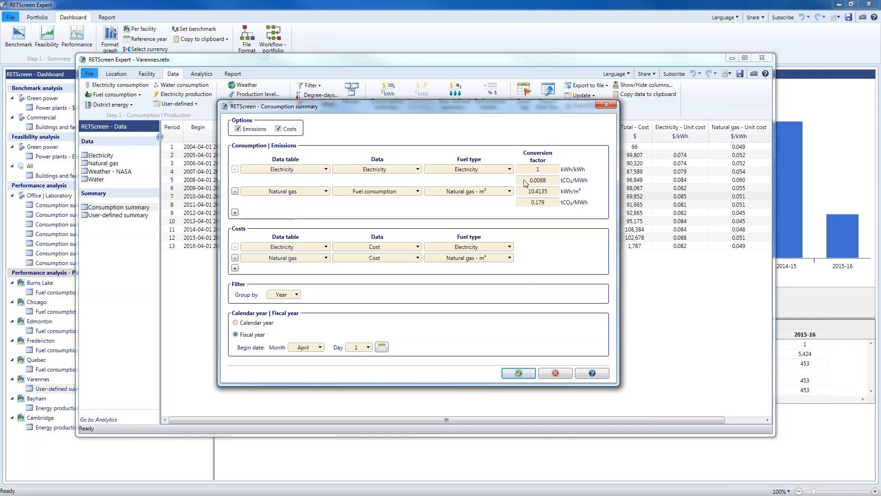
click(526, 180)
text(.05)
click(551, 170)
click(557, 377)
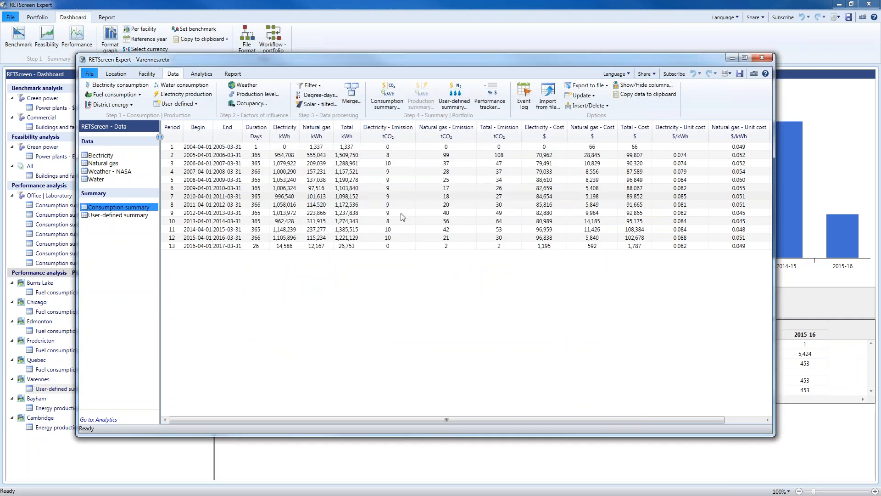
- Open the performance tracker and review its period choices, keeping 2014-2015 as reference and 2015-2016 as actual
click(494, 93)
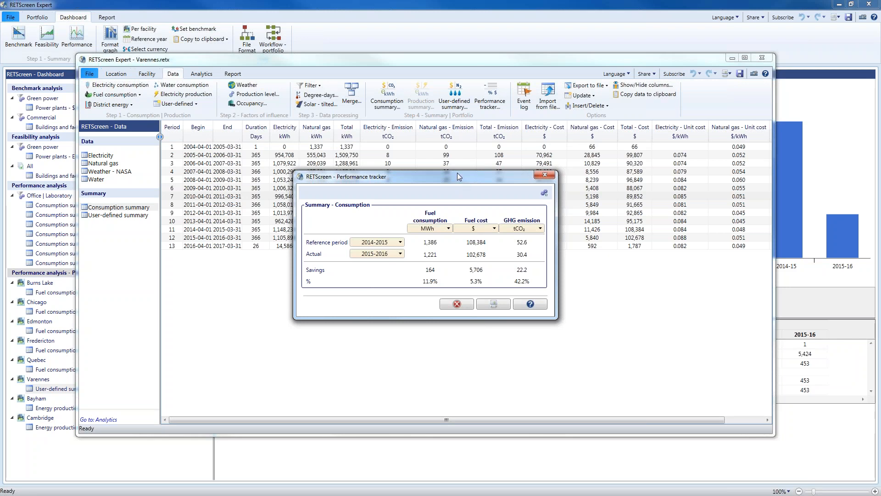
drag(458, 173, 456, 169)
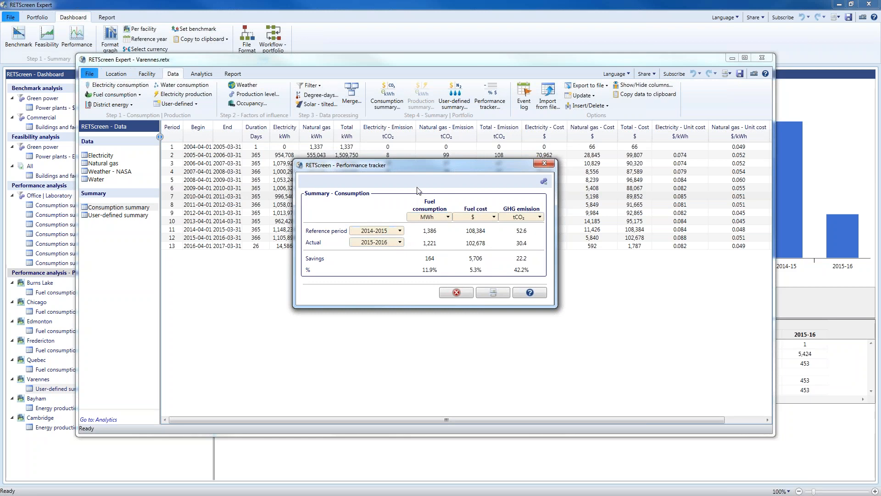
click(393, 232)
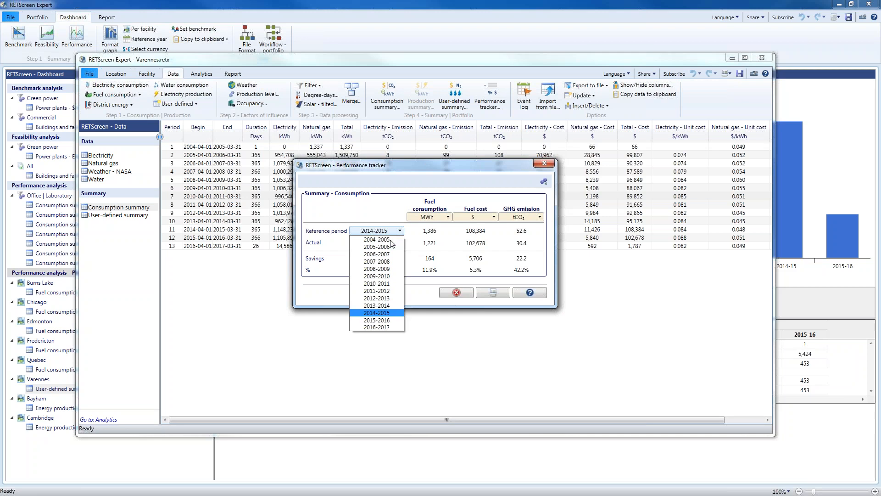
click(393, 314)
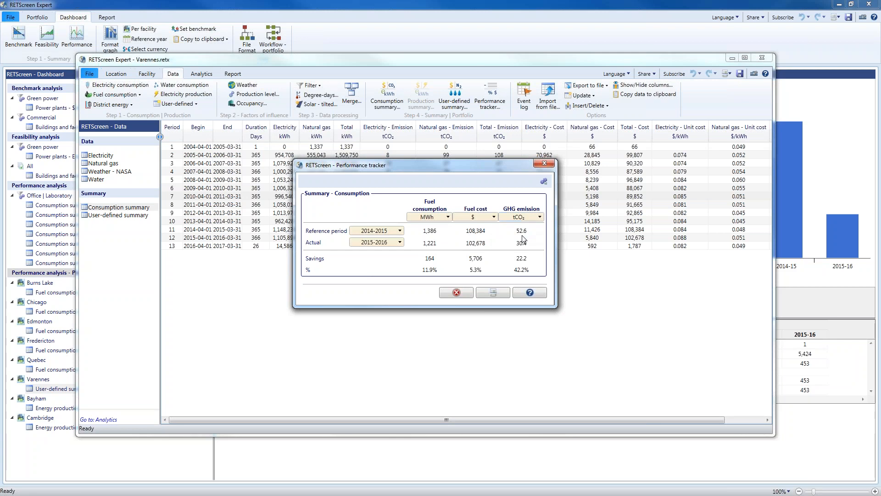
click(399, 243)
click(397, 333)
- Show the tracker's fuel consumption in MWh/m², fuel cost in $/m² and GHG emission in tCO₂/m², and close it
click(468, 218)
click(471, 224)
click(442, 218)
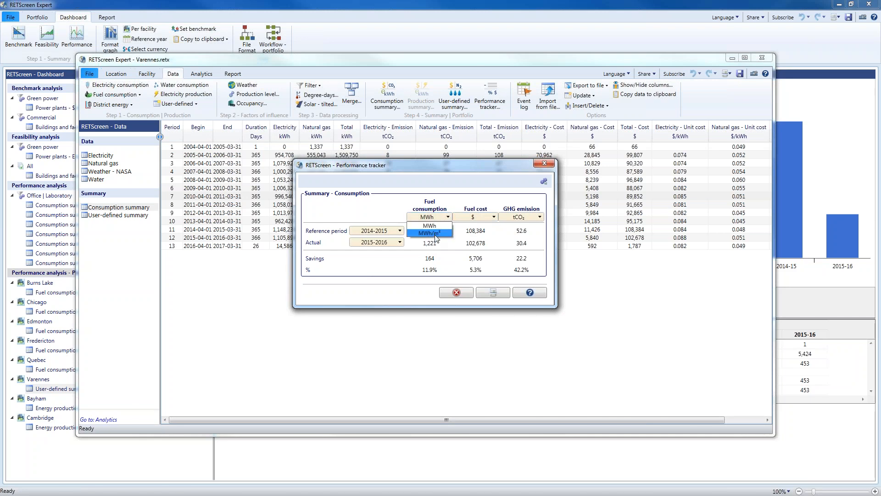
click(435, 235)
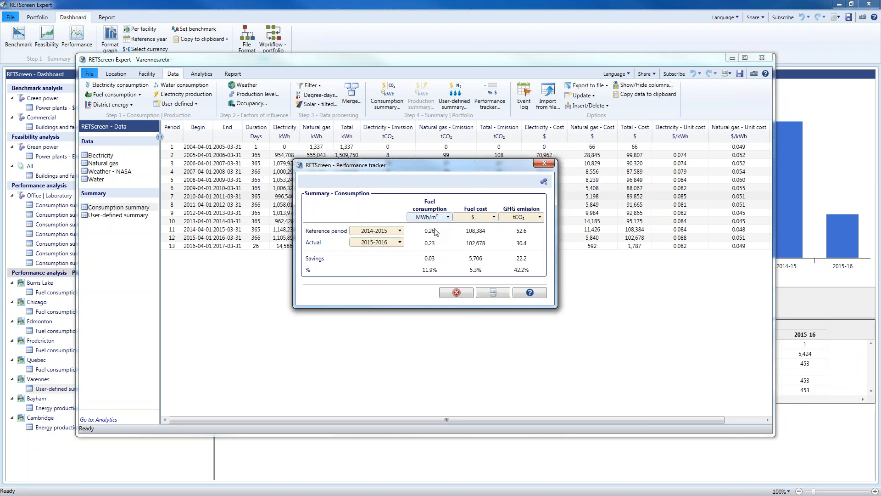
click(477, 221)
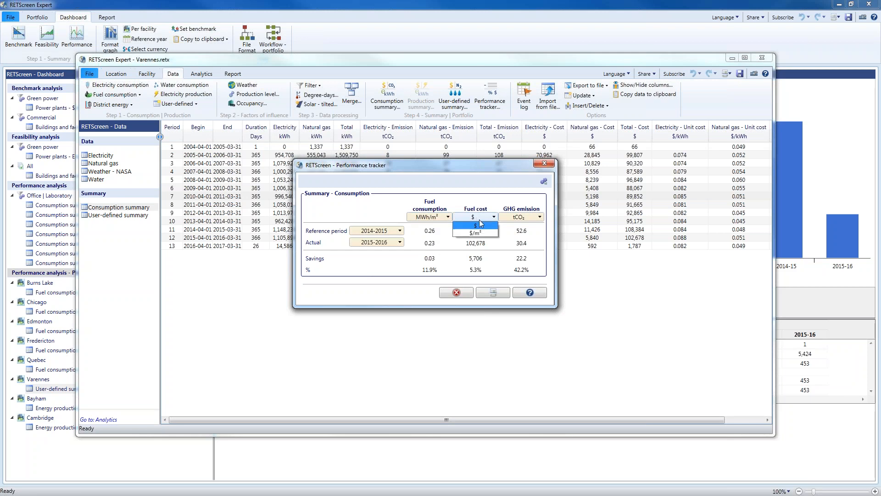
click(486, 235)
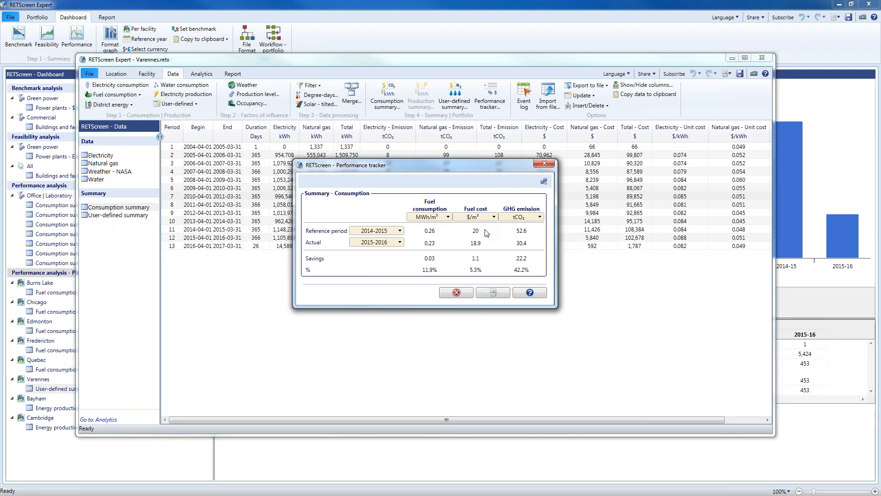
click(519, 222)
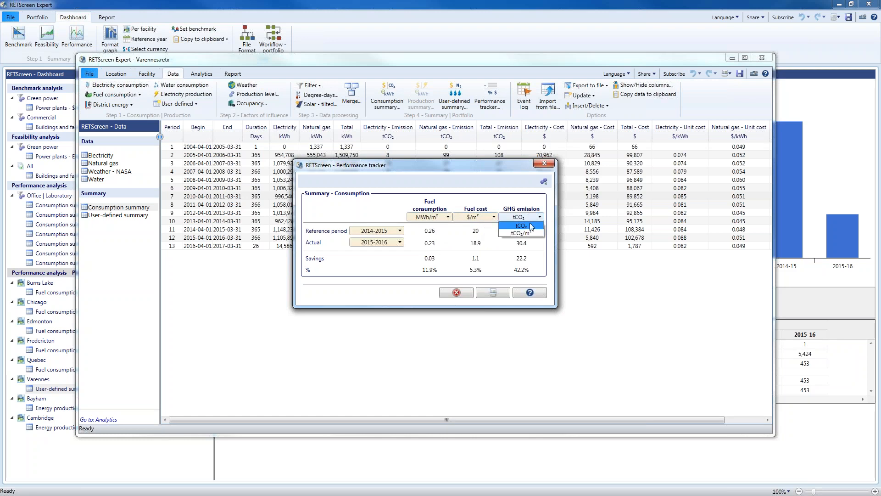
click(521, 234)
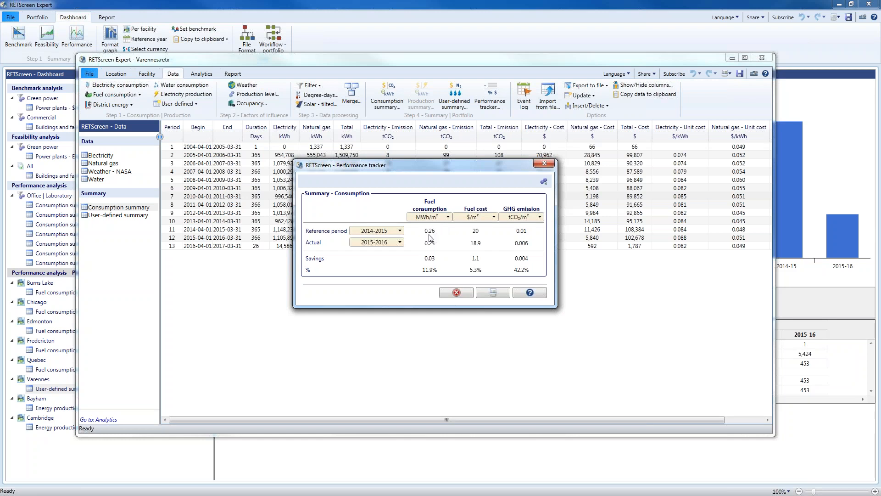
click(464, 294)
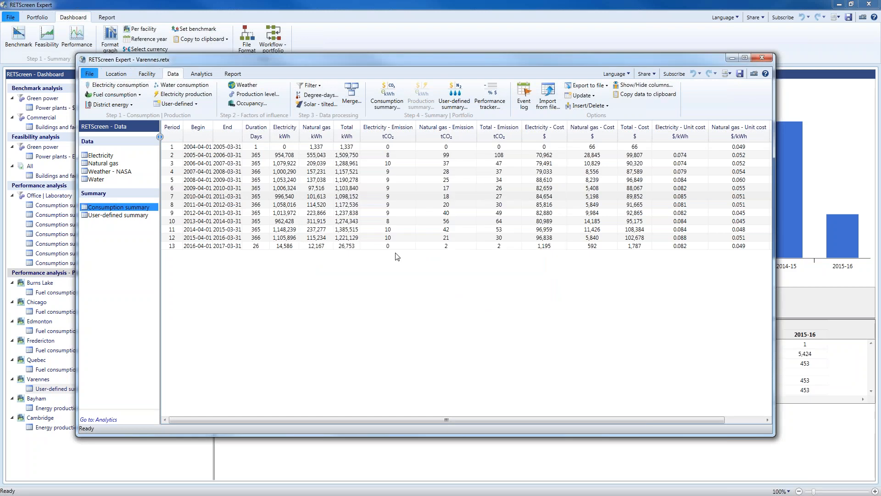
- In the Varennes facility benchmark, set the energy unit to MWh and the base case to 0.26 MWh/m²
click(147, 74)
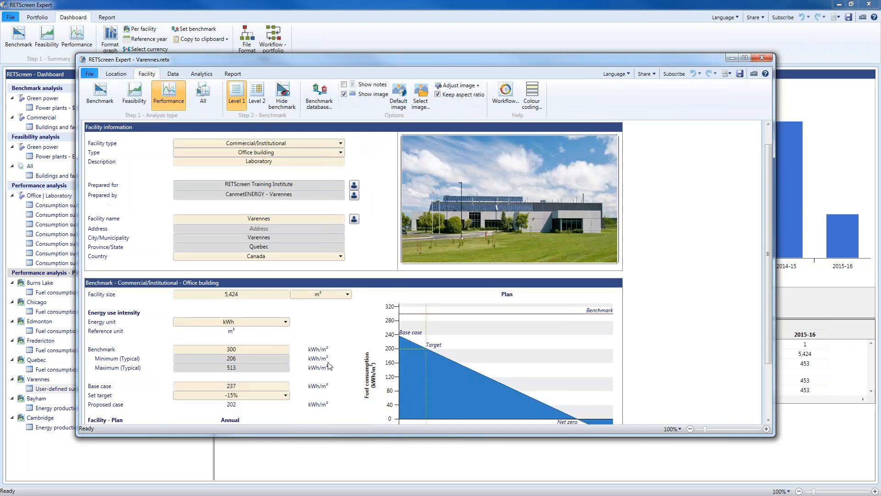
scroll(329, 366, down, 3)
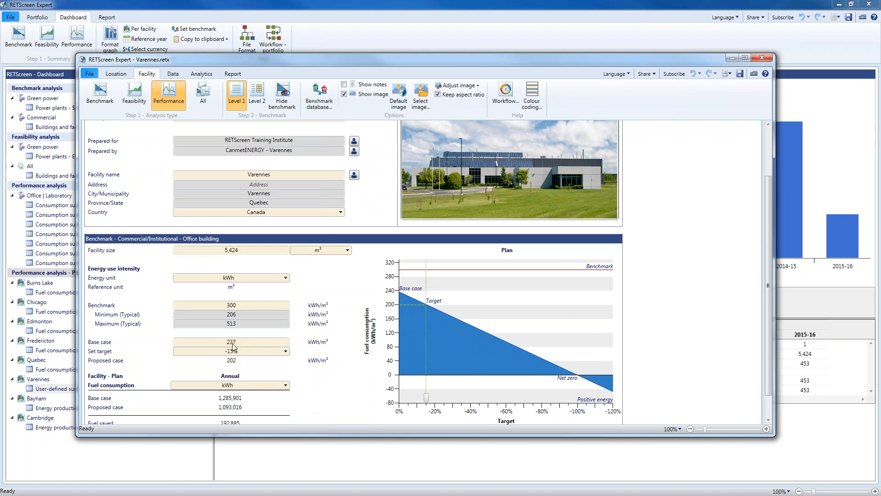
click(248, 279)
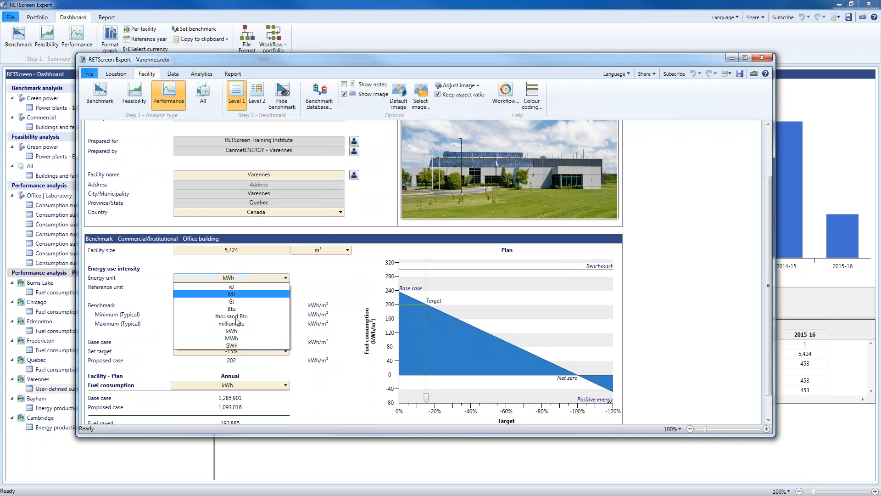
click(237, 338)
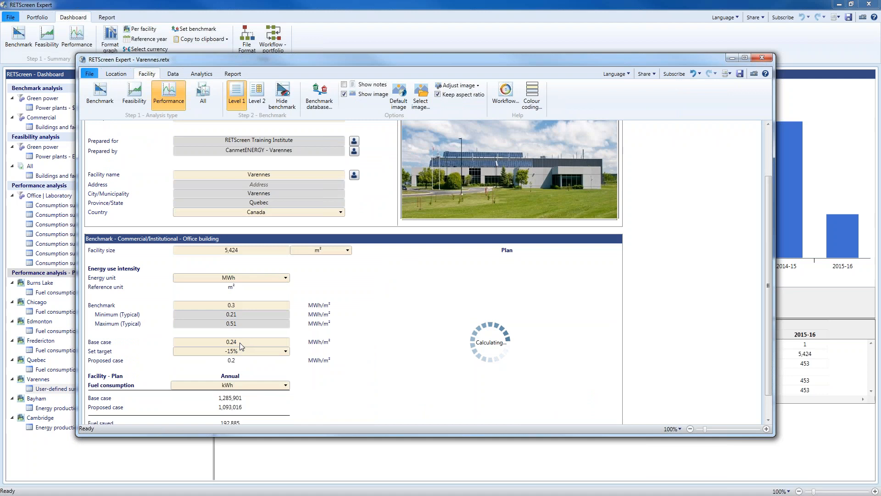
click(232, 343)
drag(228, 341, 266, 340)
text(6)
click(267, 317)
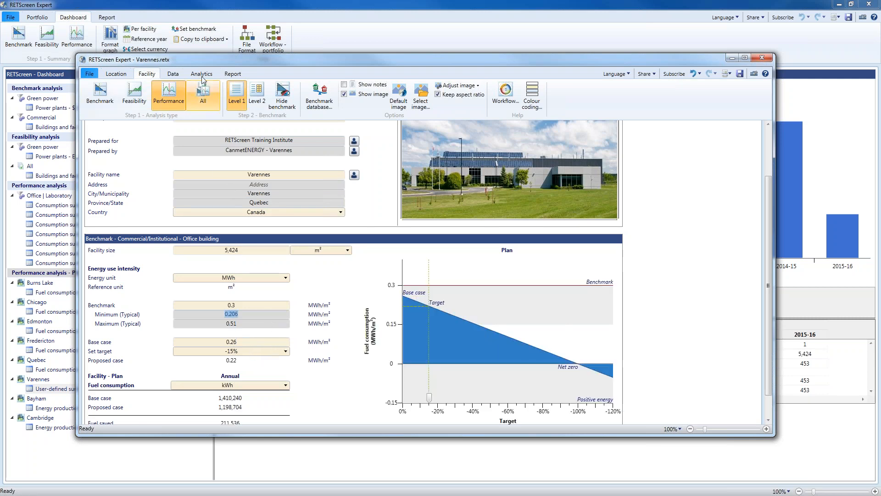
- Reopen the performance tracker to compare its 2014-2015 and 2015-2016 fuel consumption with the facility benchmark, and close it
click(176, 74)
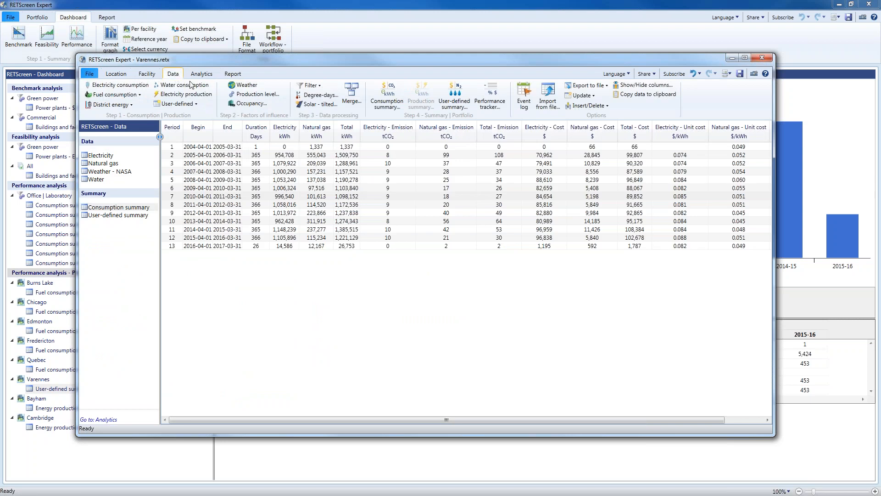
click(490, 98)
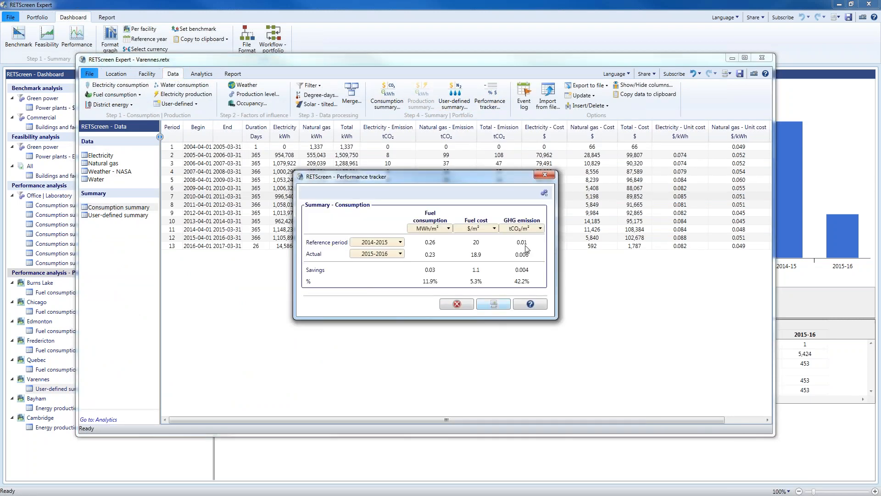
click(545, 175)
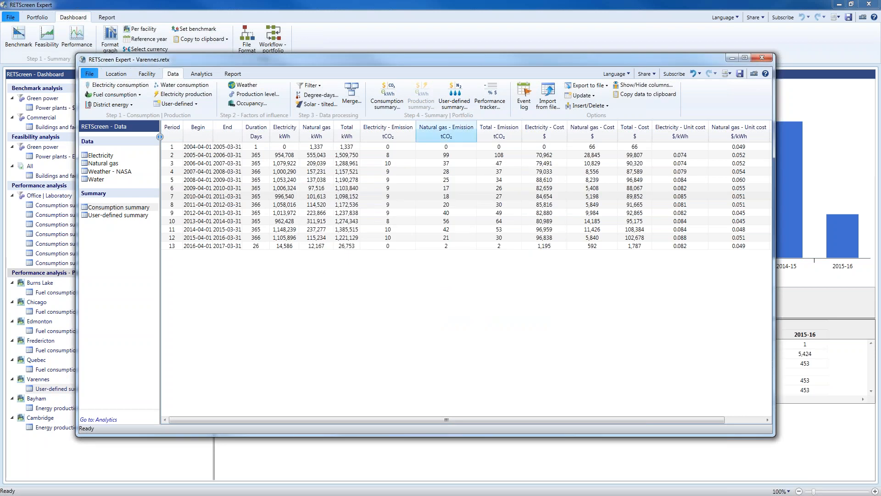
- Set Figure 1 of the performance report's executive summary to Performance tracker, and return to the facility's data
click(233, 74)
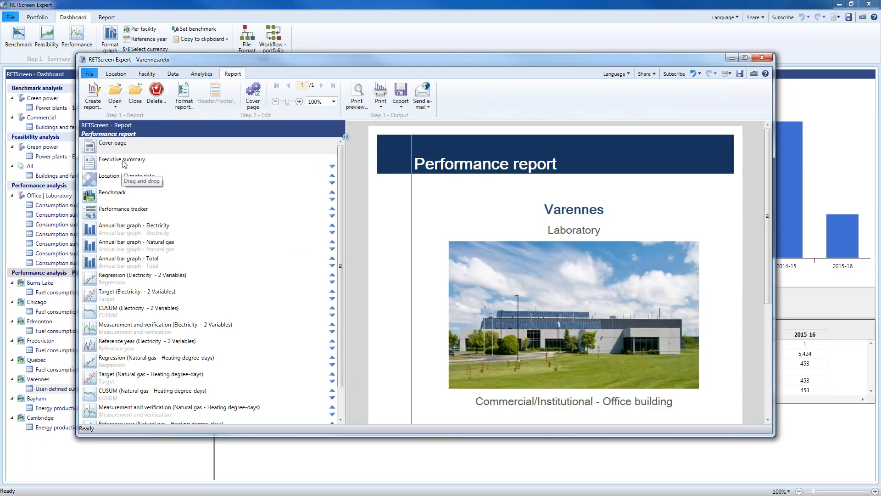
click(154, 157)
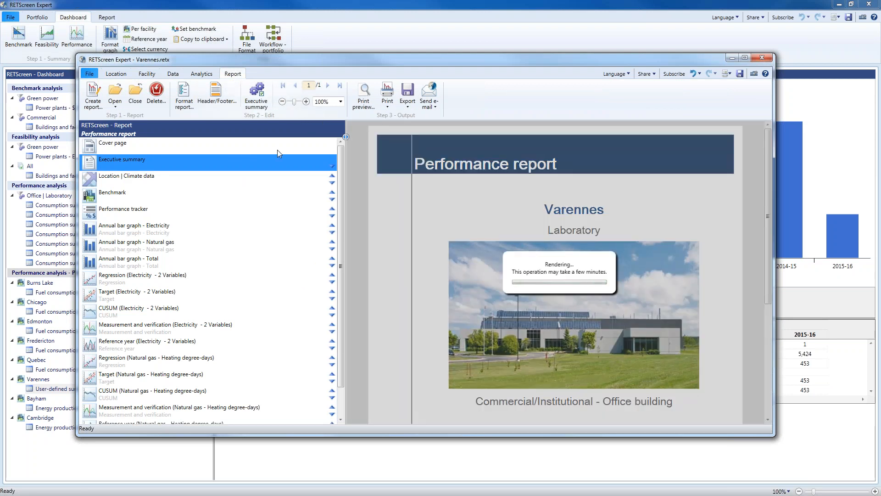
click(257, 94)
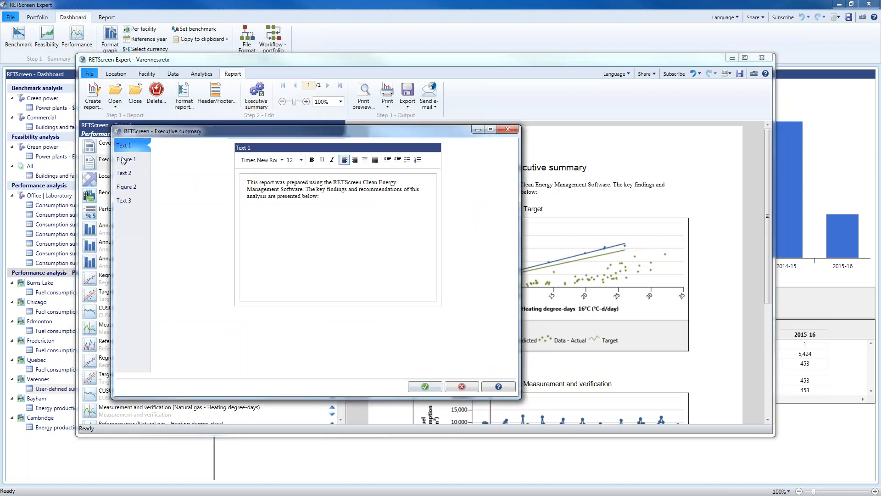
click(124, 160)
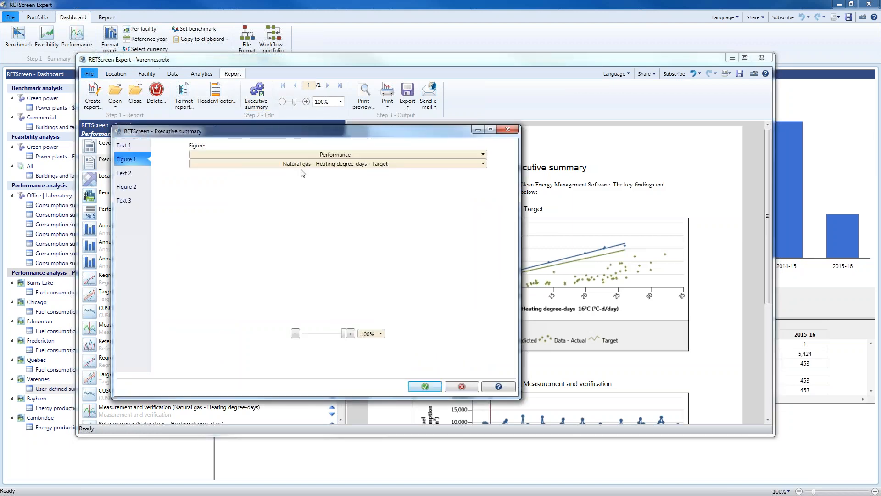
click(338, 165)
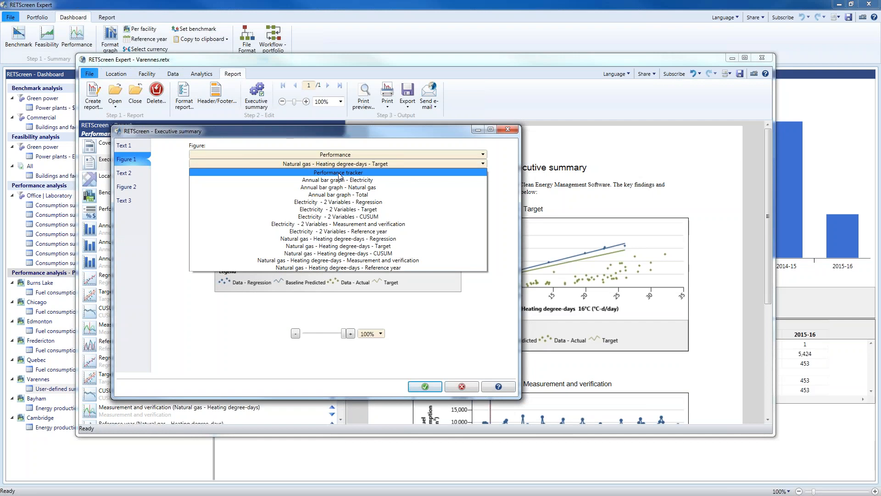
click(338, 173)
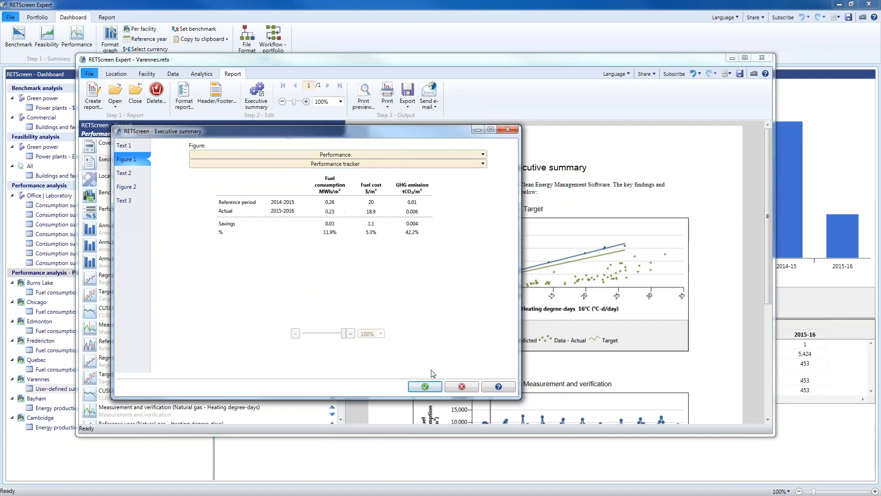
click(425, 387)
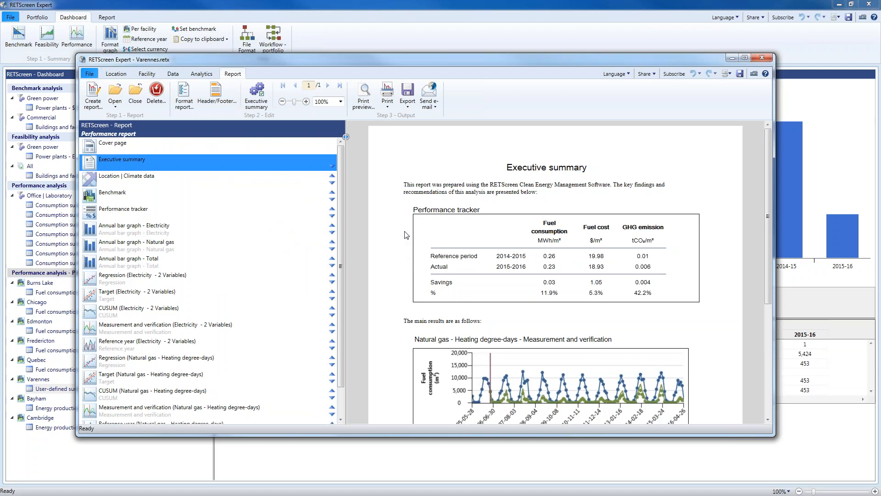
click(173, 74)
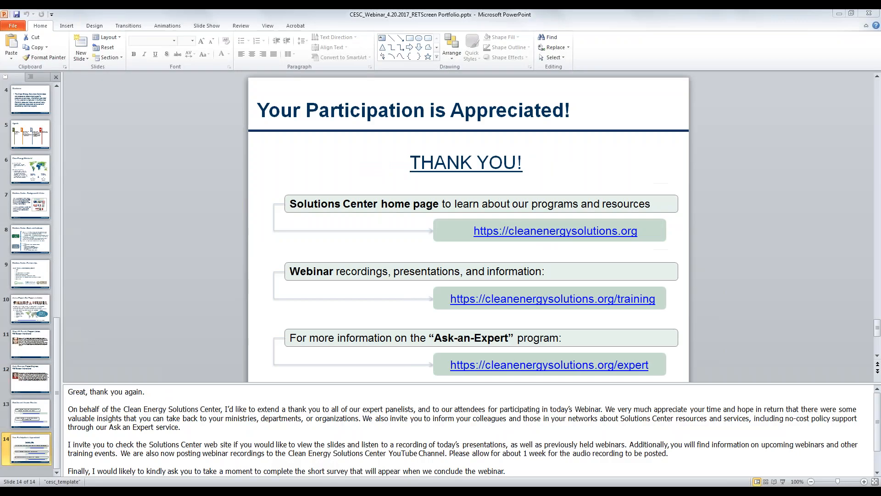
- In PowerPoint, start the slide show from the current closing slide, "Your Participation is Appreciated!"
click(268, 26)
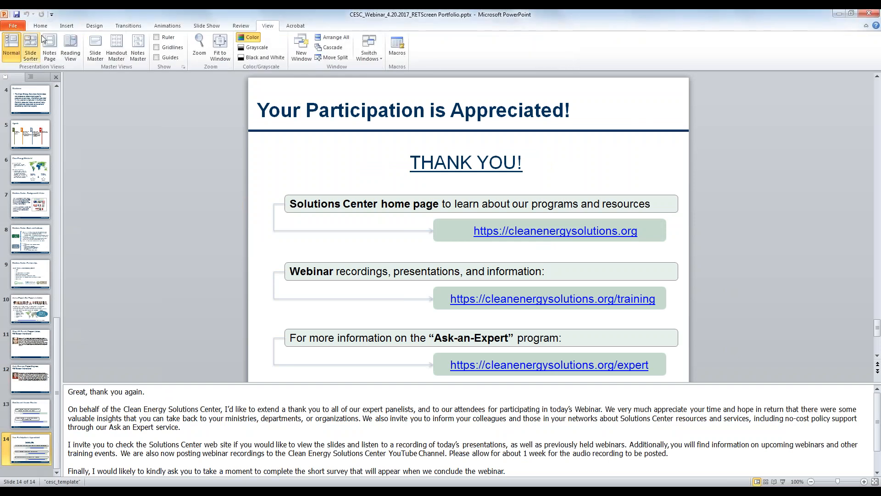
click(206, 27)
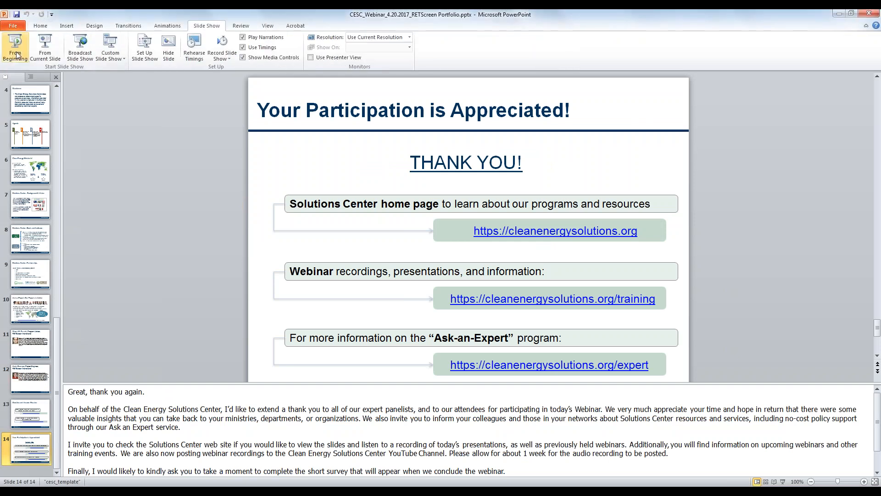
click(45, 46)
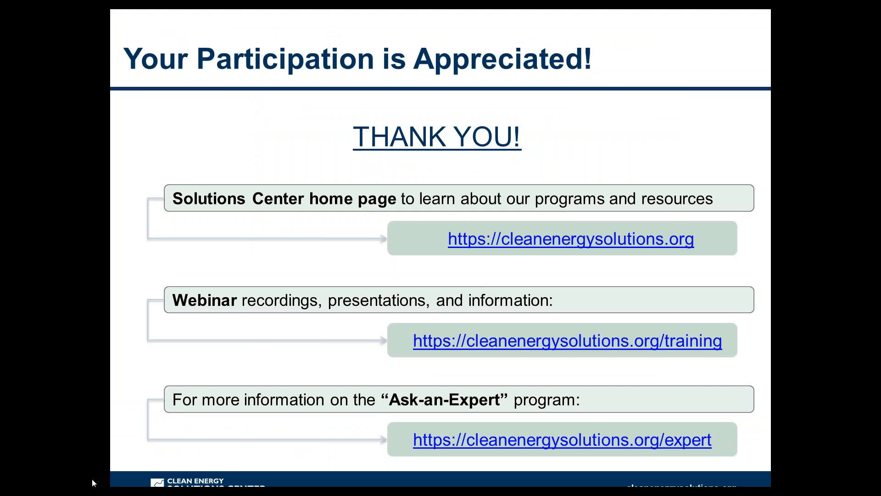